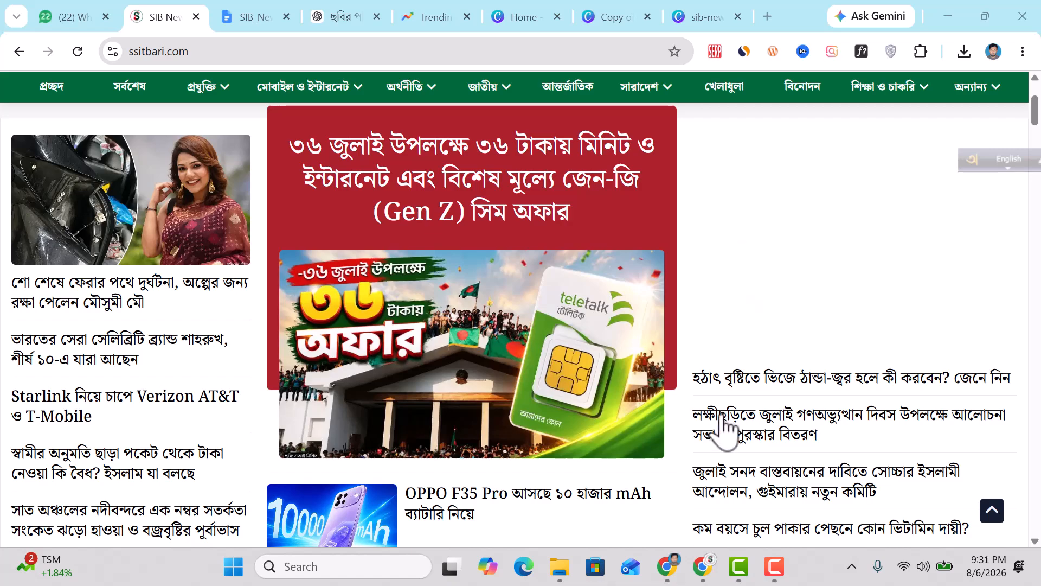
Step: Look through the SIB News homepage from the lead stories down to the national and economy sections
scroll(727, 424, down, 5)
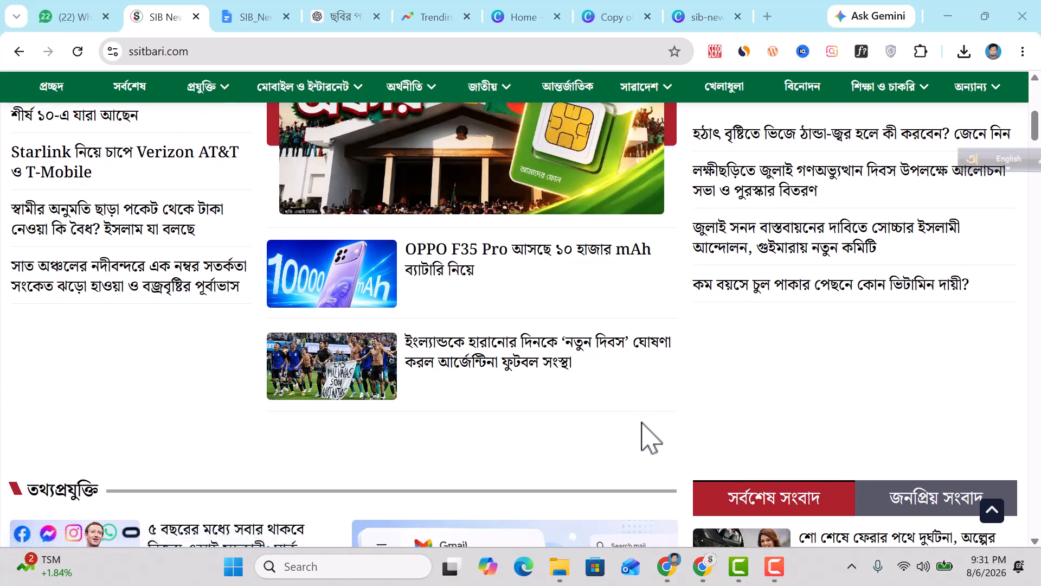
scroll(651, 437, down, 3)
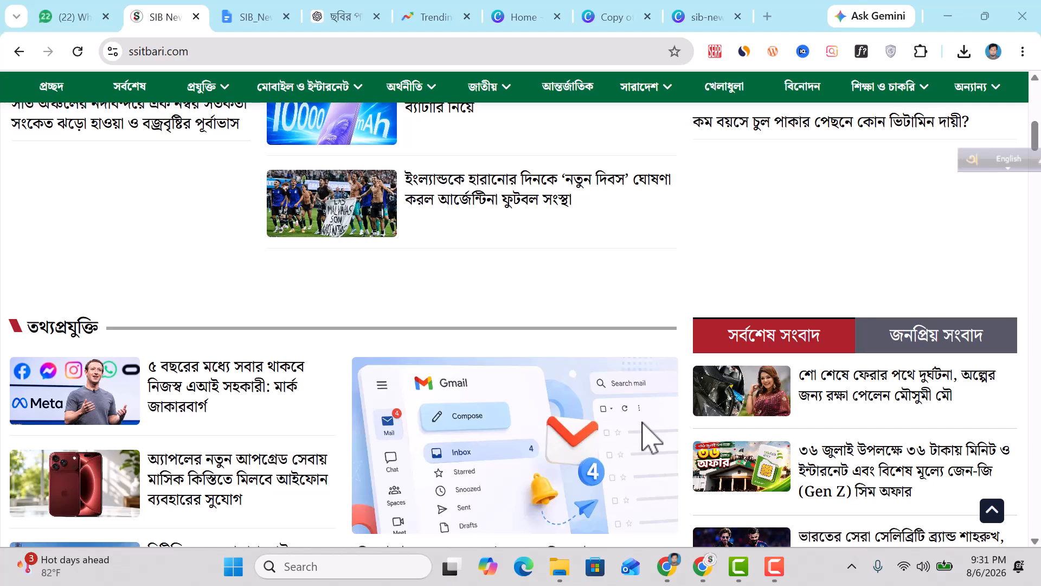
scroll(651, 438, down, 3)
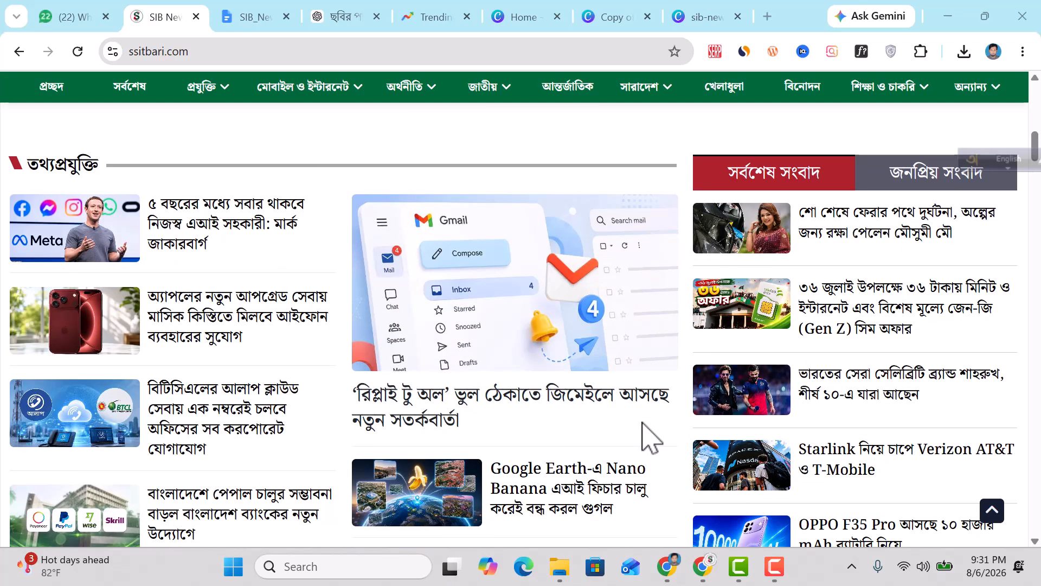
scroll(651, 438, down, 3)
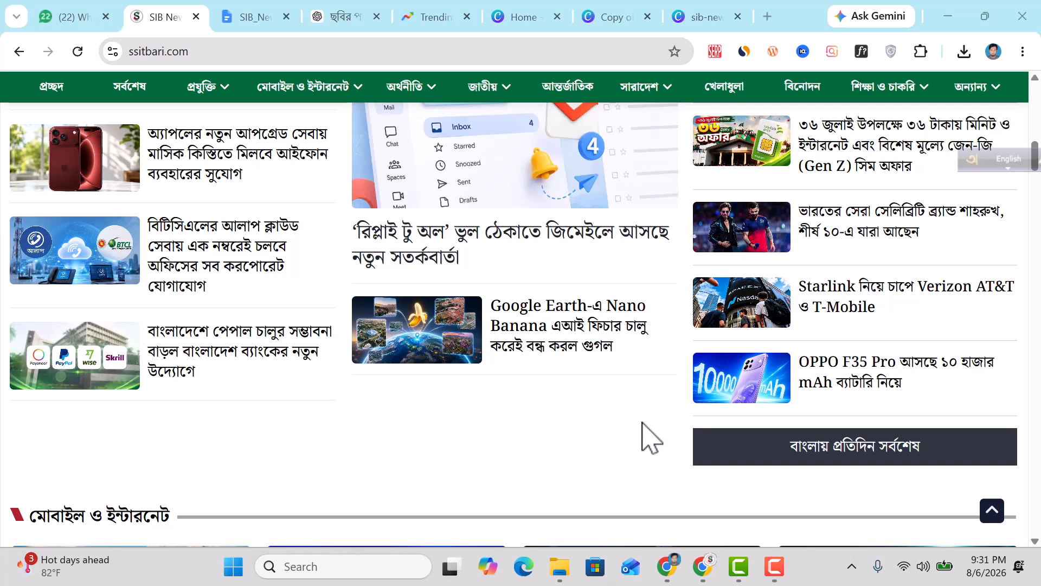
scroll(650, 438, down, 3)
scroll(645, 438, down, 3)
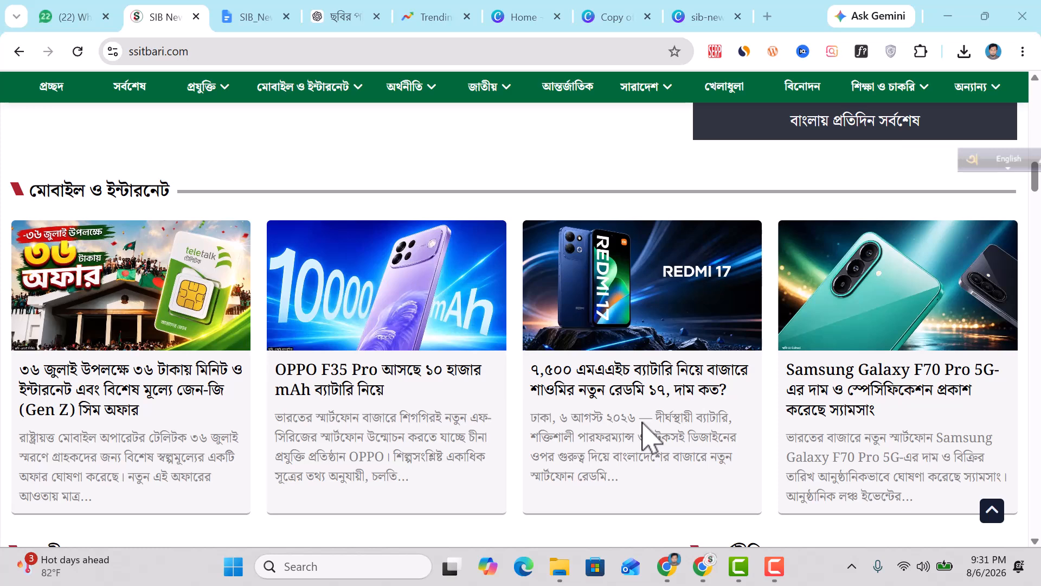
scroll(648, 436, down, 2)
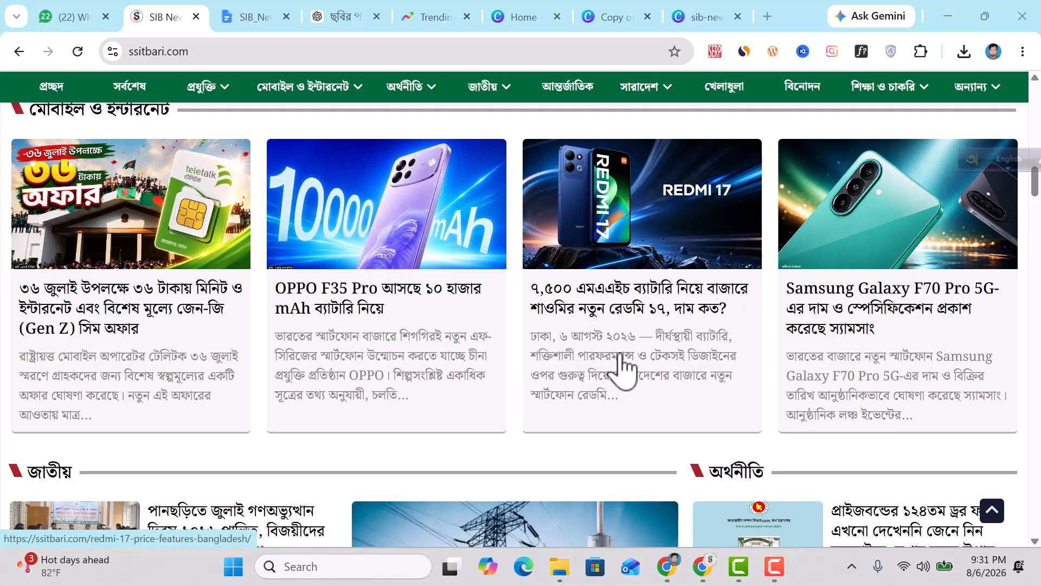
scroll(624, 369, down, 4)
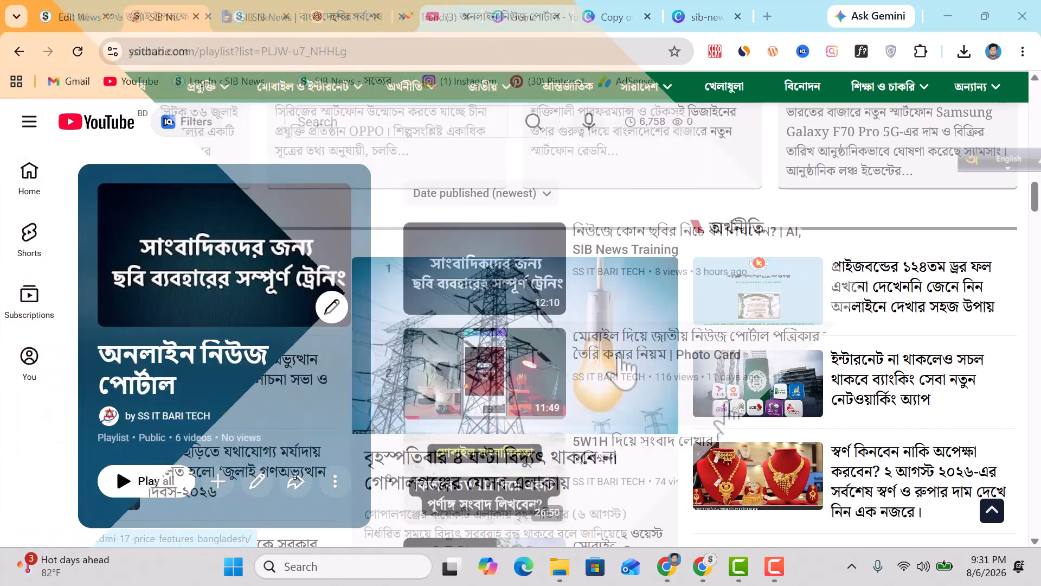
Step: Look through the video list of the online news portal playlist on YouTube
scroll(730, 415, down, 4)
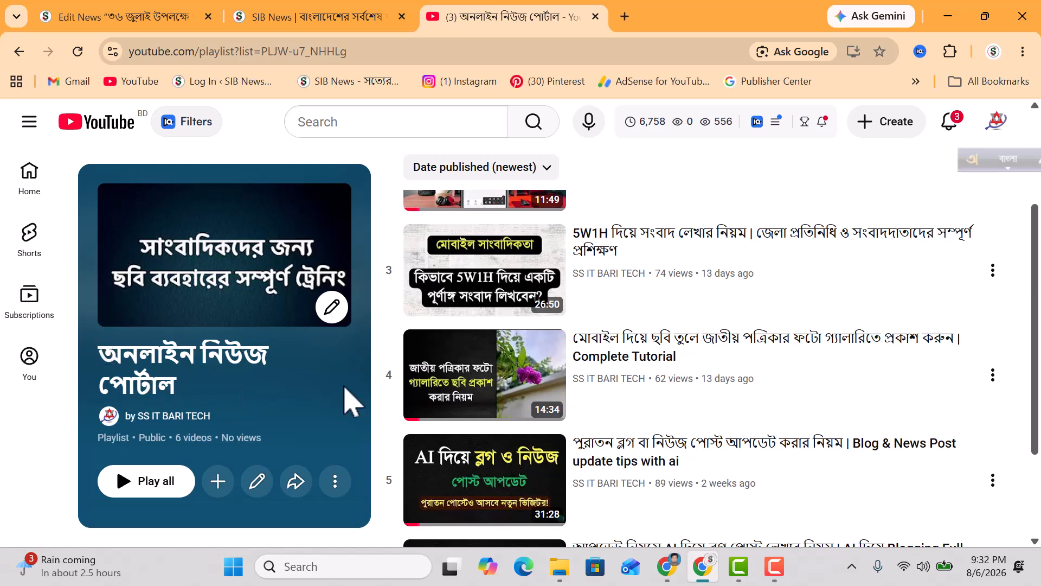
scroll(430, 449, down, 2)
scroll(568, 436, up, 5)
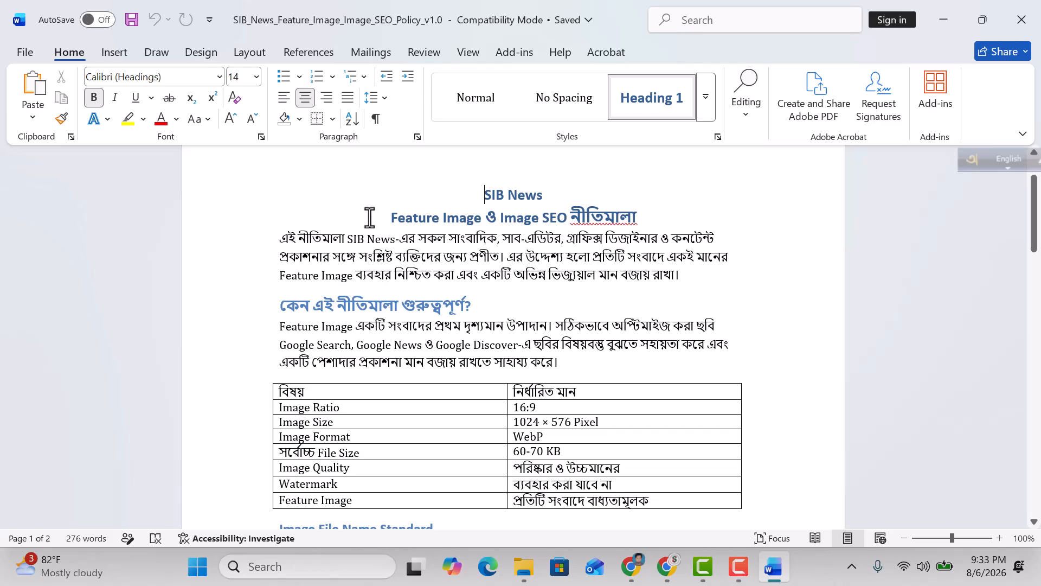
Step: Review the Feature Image and Image SEO policy document in Word, covering the image specifications, file name standard, metadata standard and checklist
scroll(508, 275, down, 3)
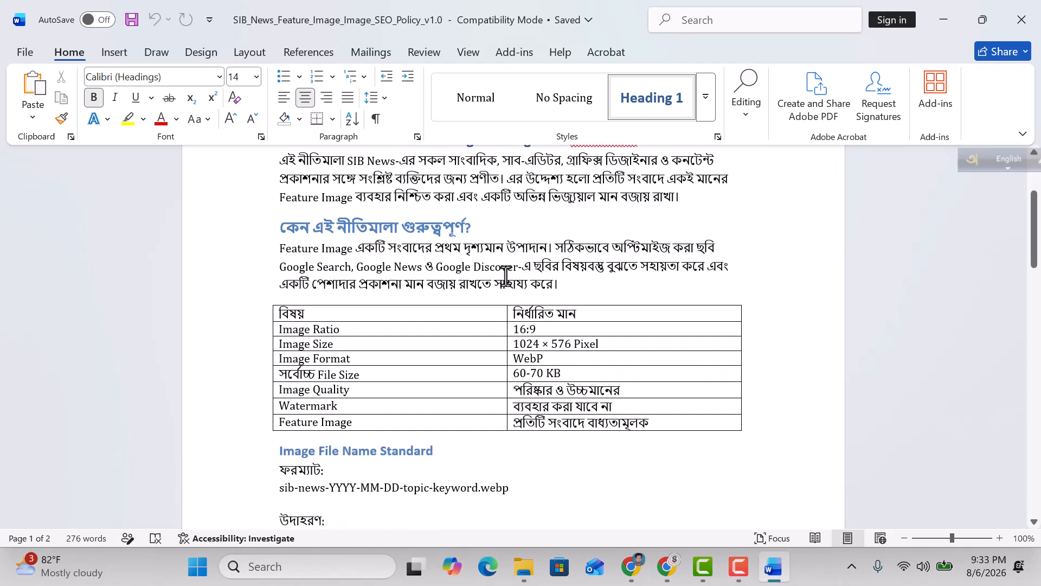
scroll(507, 275, down, 1)
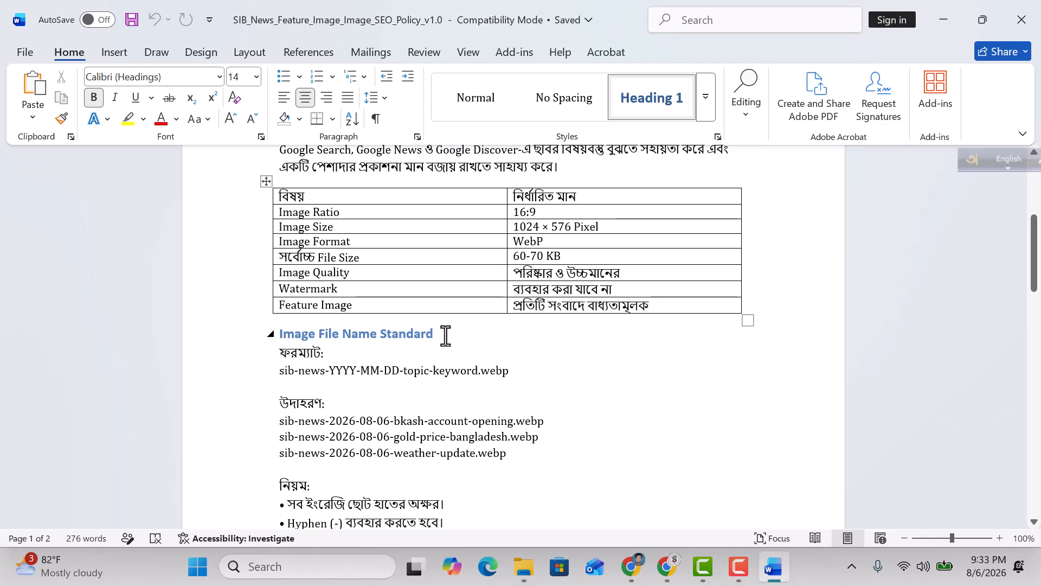
scroll(462, 319, up, 5)
scroll(515, 380, down, 10)
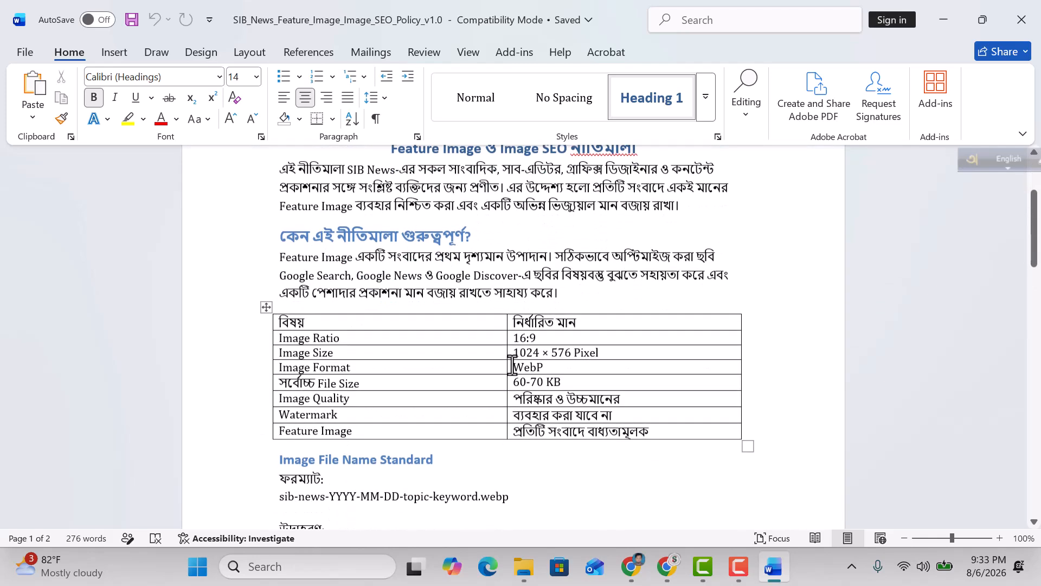
scroll(458, 372, down, 7)
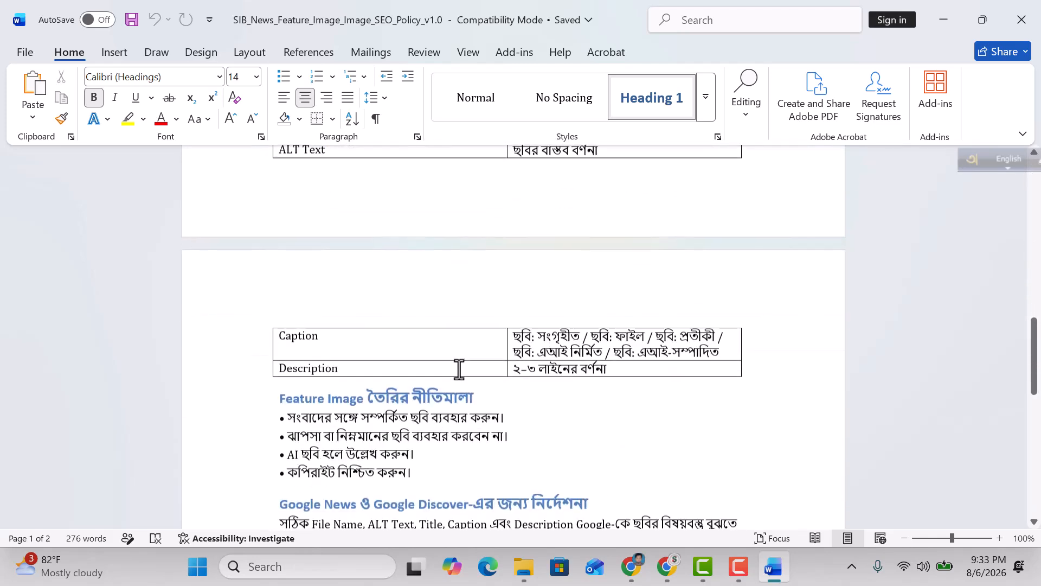
scroll(458, 367, down, 1)
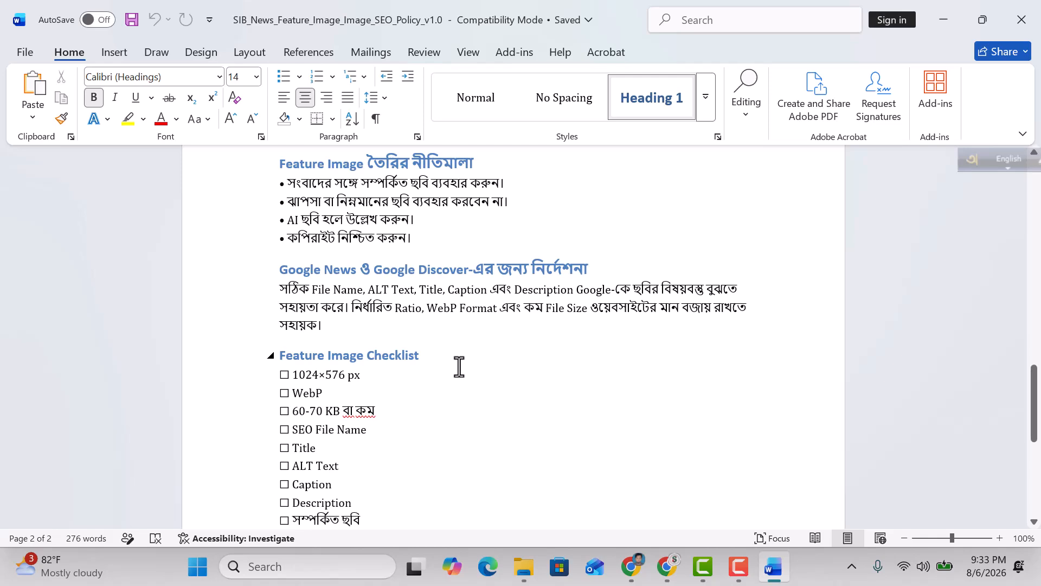
scroll(458, 367, up, 11)
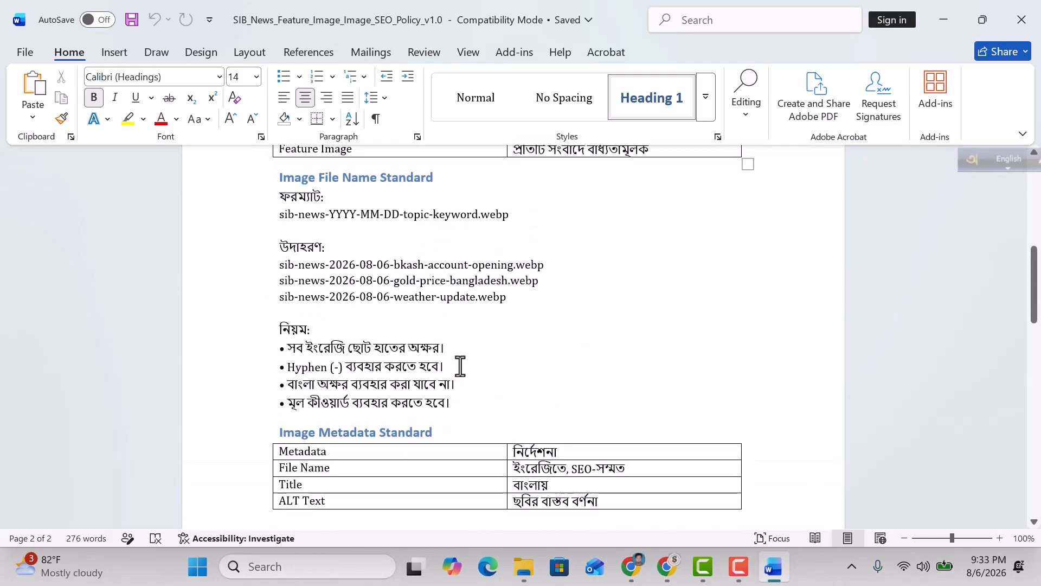
scroll(459, 366, up, 4)
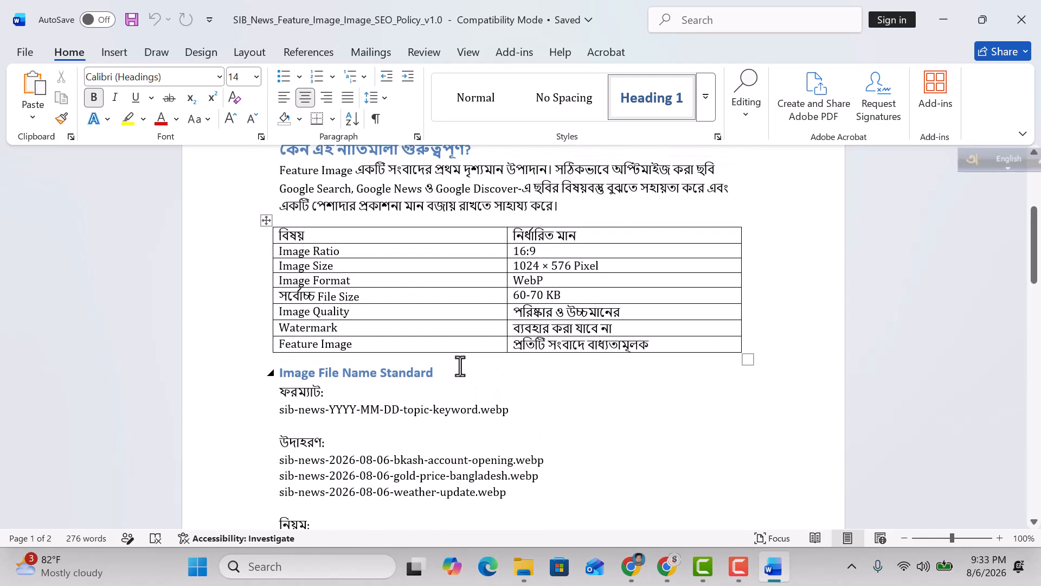
scroll(295, 234, down, 1)
scroll(286, 239, up, 1)
Step: Switch to Canva in the browser and create a new custom-size design of 1024 × 576 px
click(631, 566)
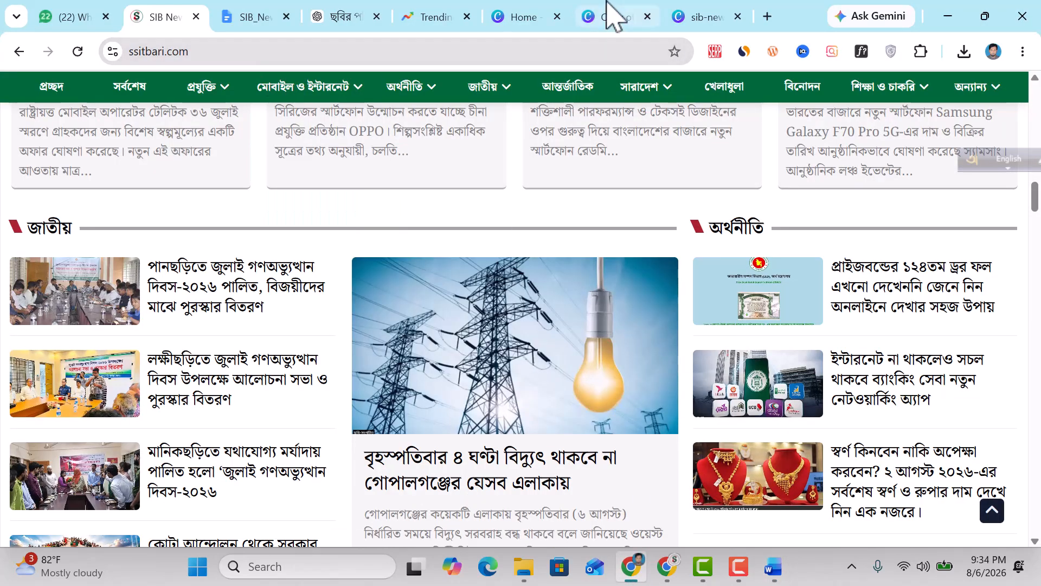
click(535, 5)
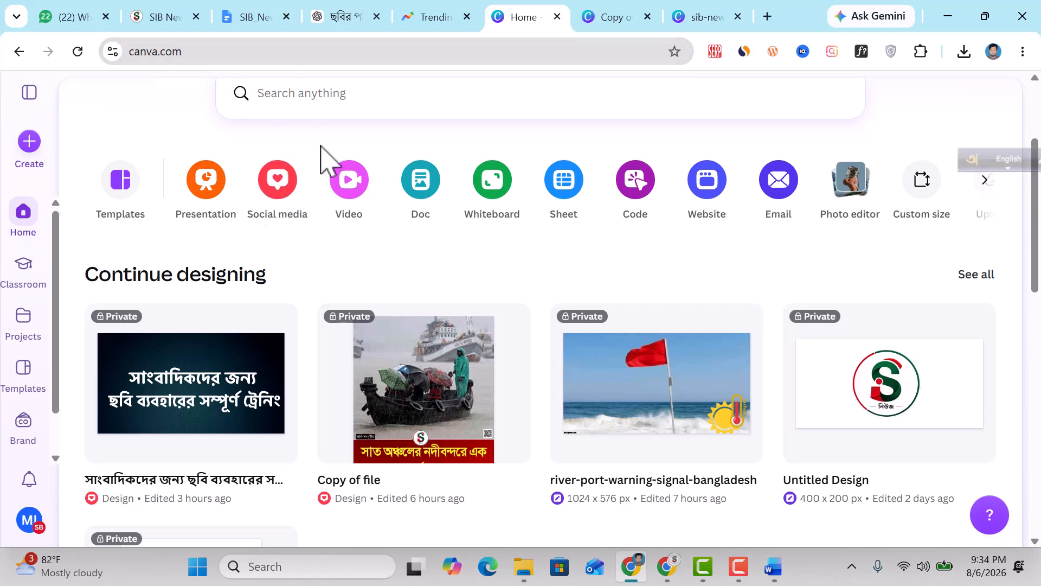
scroll(233, 249, up, 3)
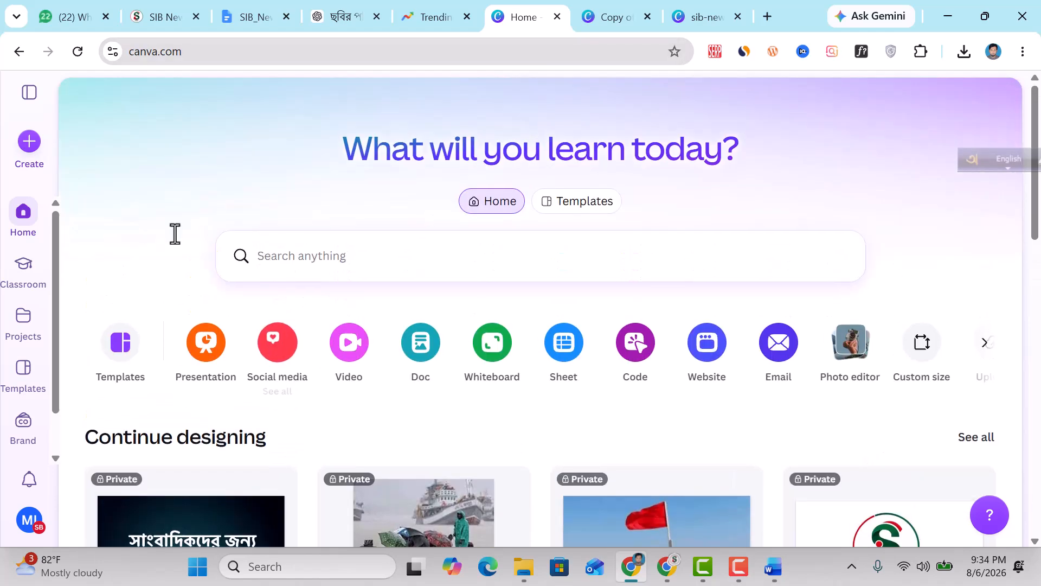
click(30, 144)
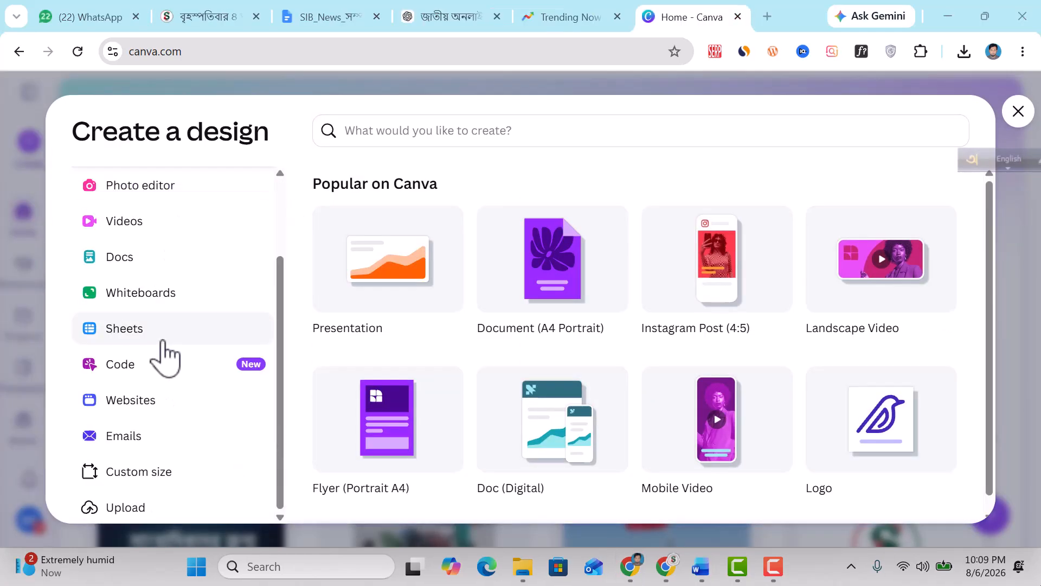
click(150, 473)
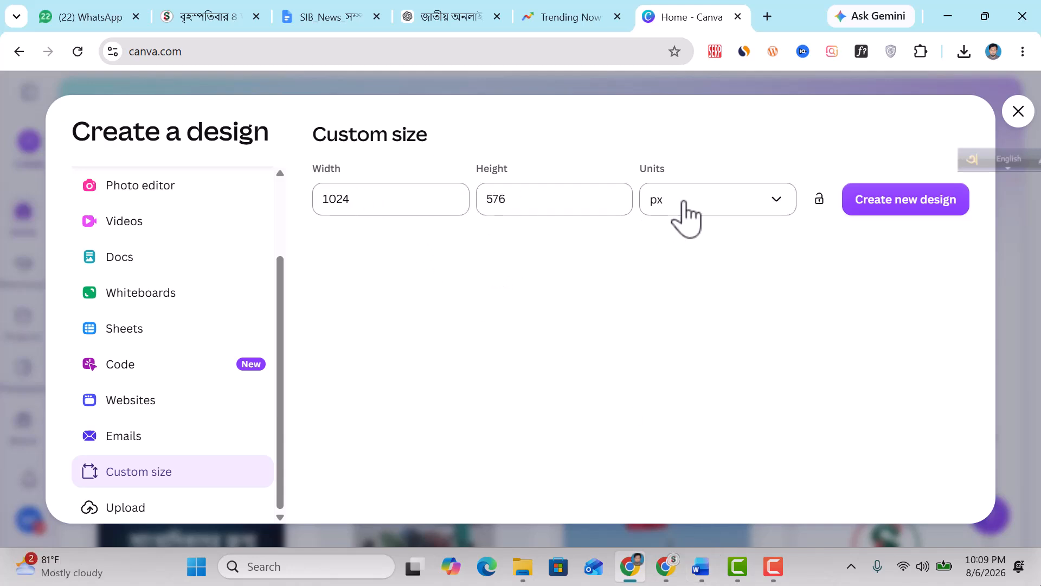
click(883, 209)
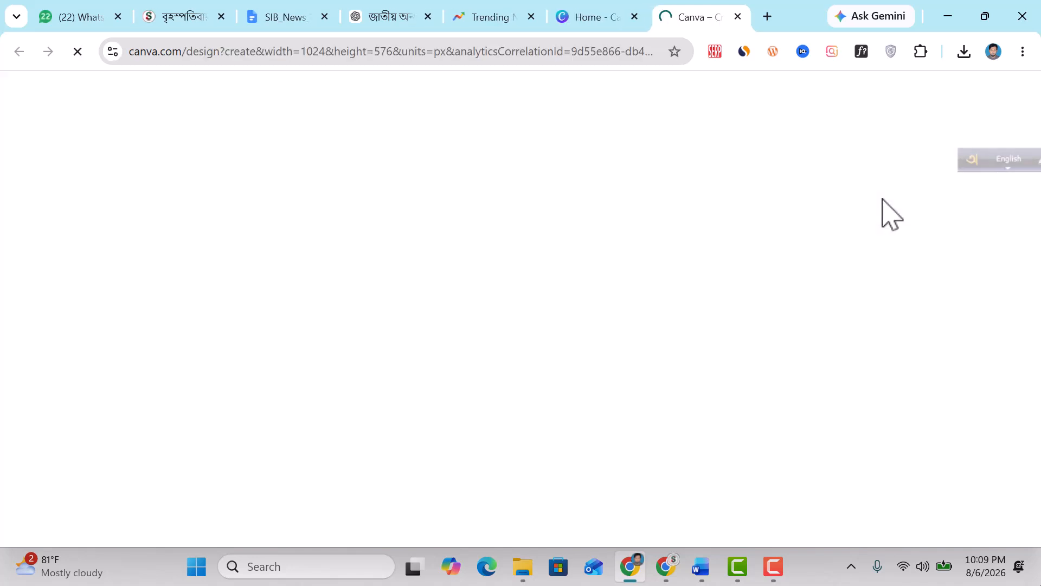
Step: Close the design creation dialog on the Canva home page, then show the new blank design with its templates panel collapsed
click(597, 16)
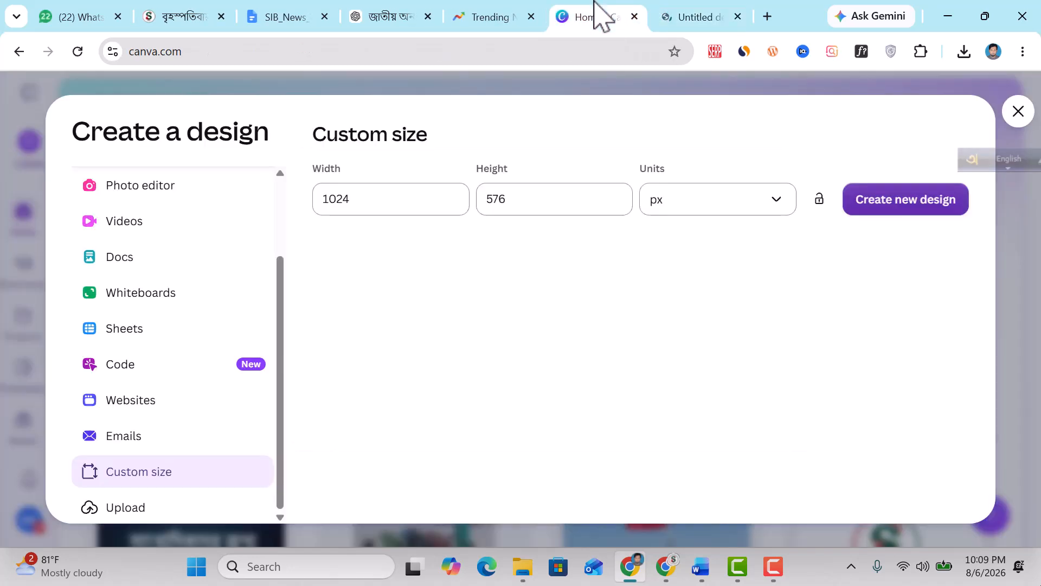
click(1017, 111)
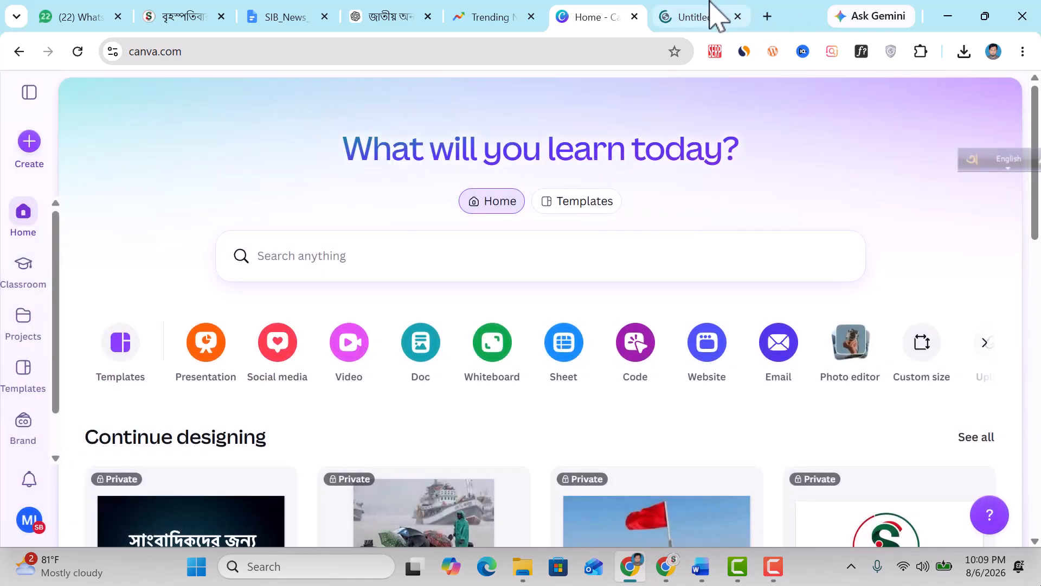
click(708, 15)
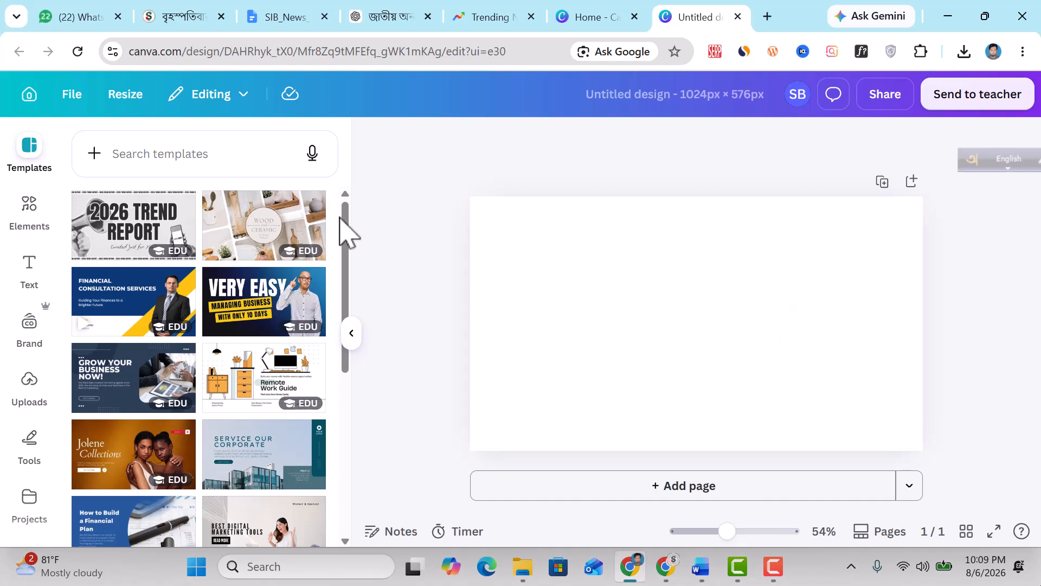
click(350, 333)
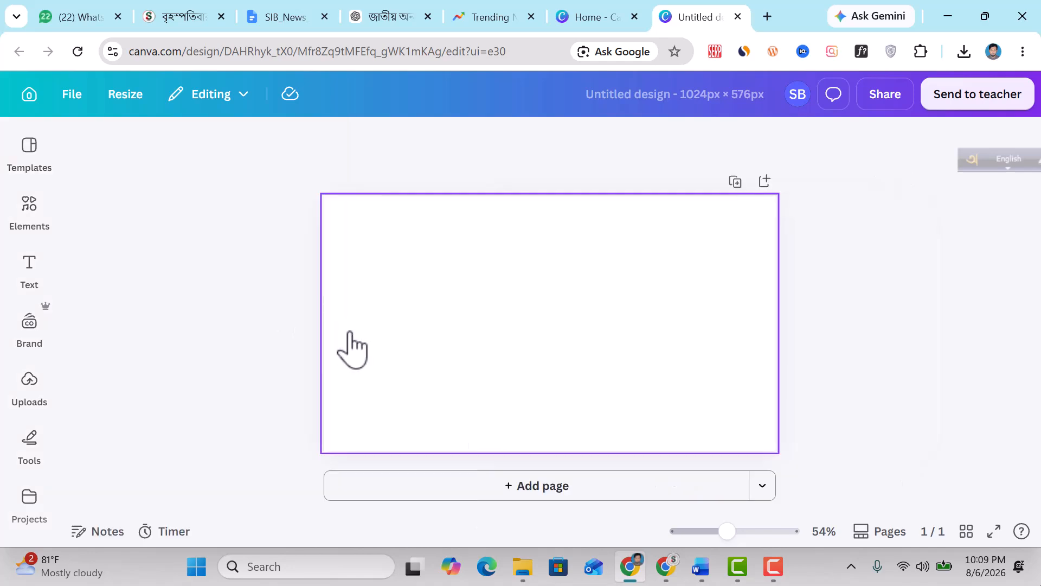
Step: Check the required image size in the Word policy document and return to the blank Canva design
click(701, 566)
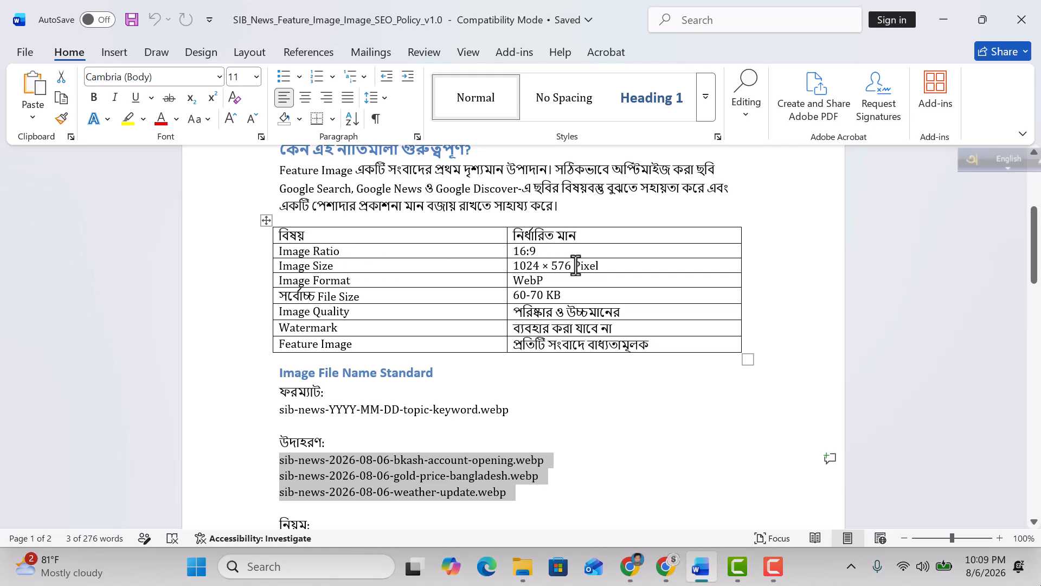
click(956, 23)
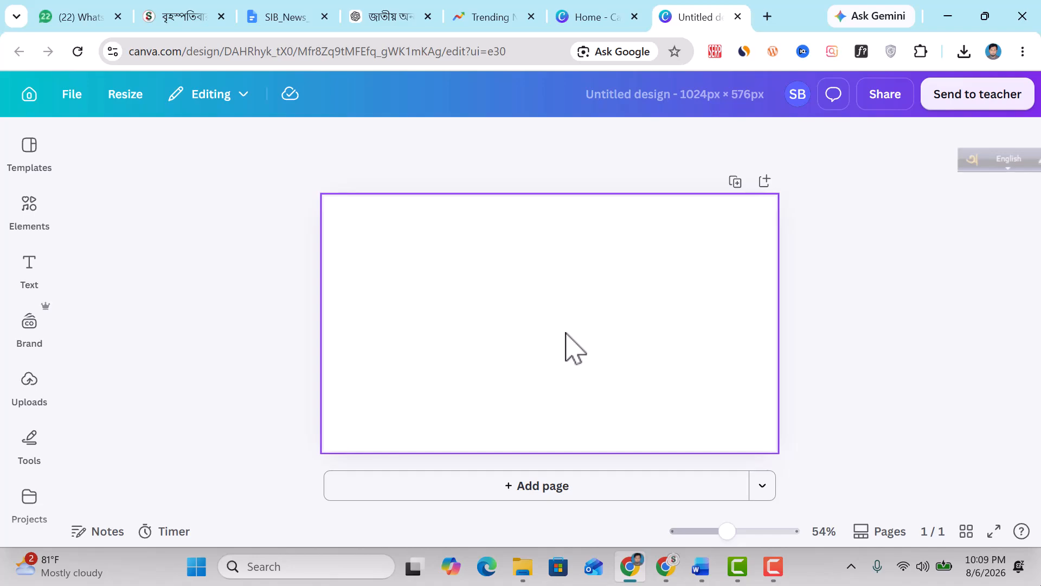
Step: Switch to ChatGPT, open the recent chat "ছবির পরিবর্তন নির্দেশনা" and examine the prompt used for the Teletalk offer image
click(399, 19)
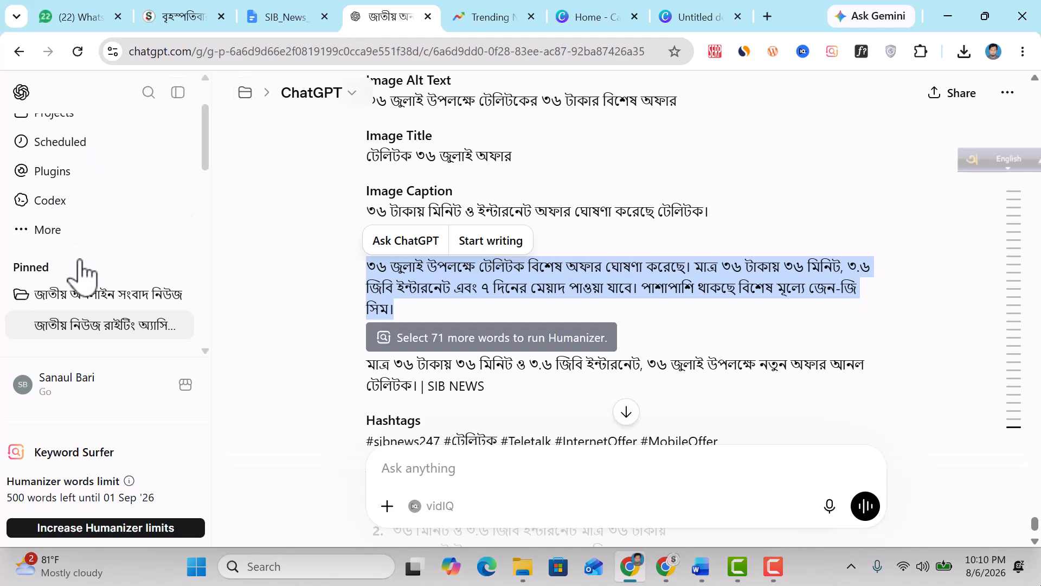
scroll(81, 274, up, 2)
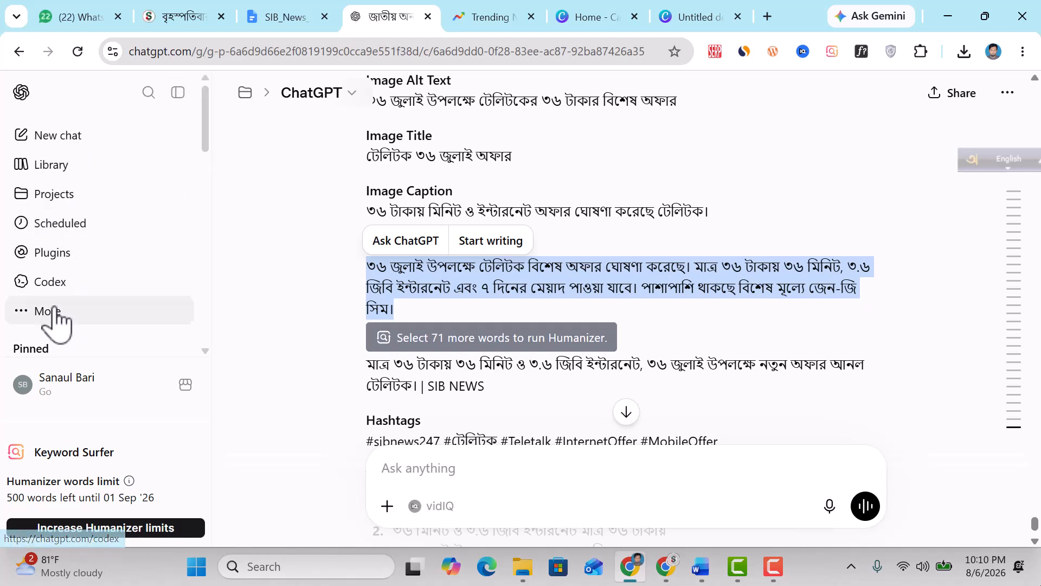
click(176, 308)
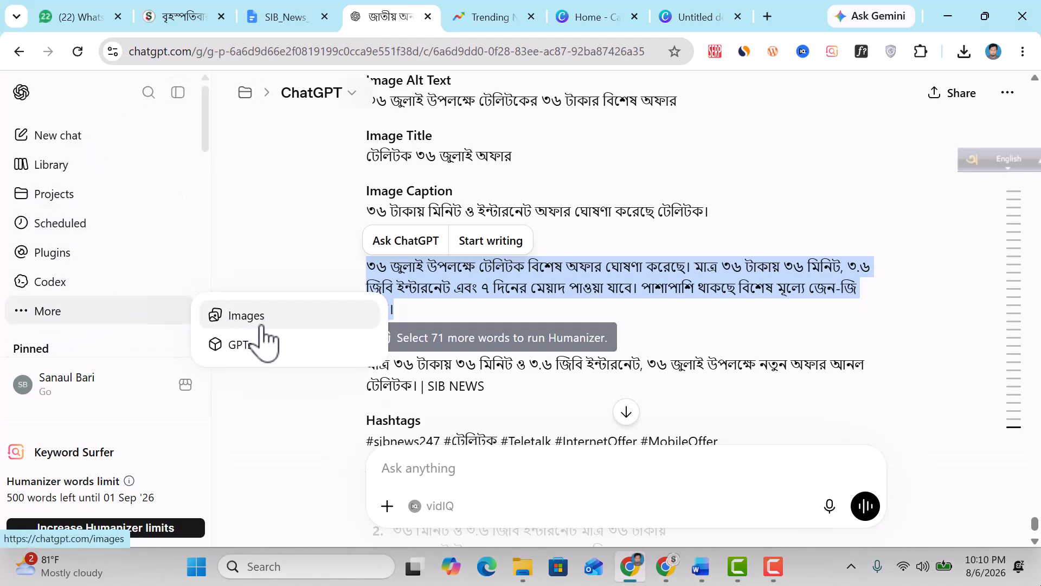
click(583, 400)
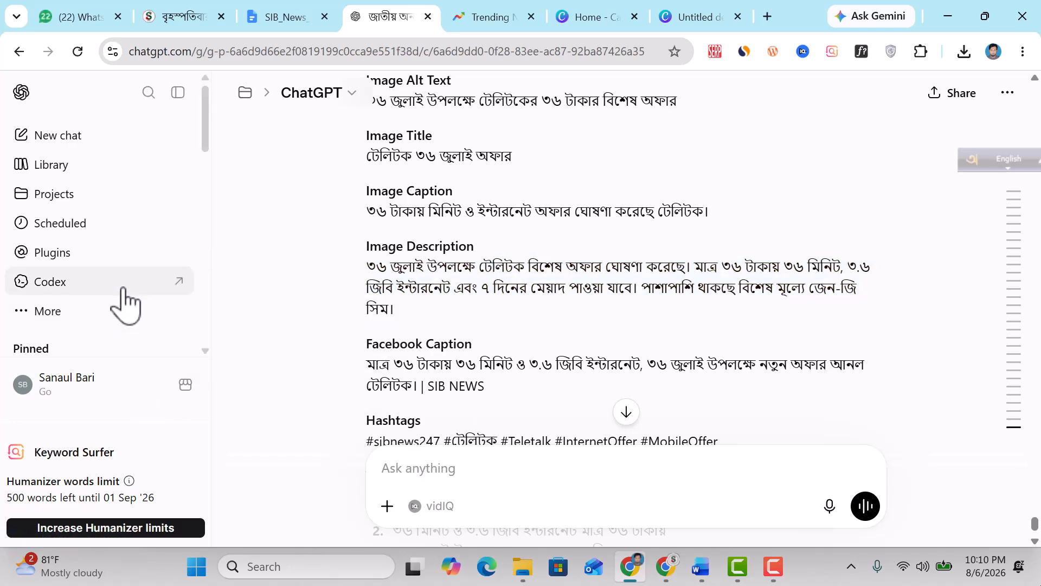
scroll(130, 304, down, 2)
scroll(102, 352, down, 3)
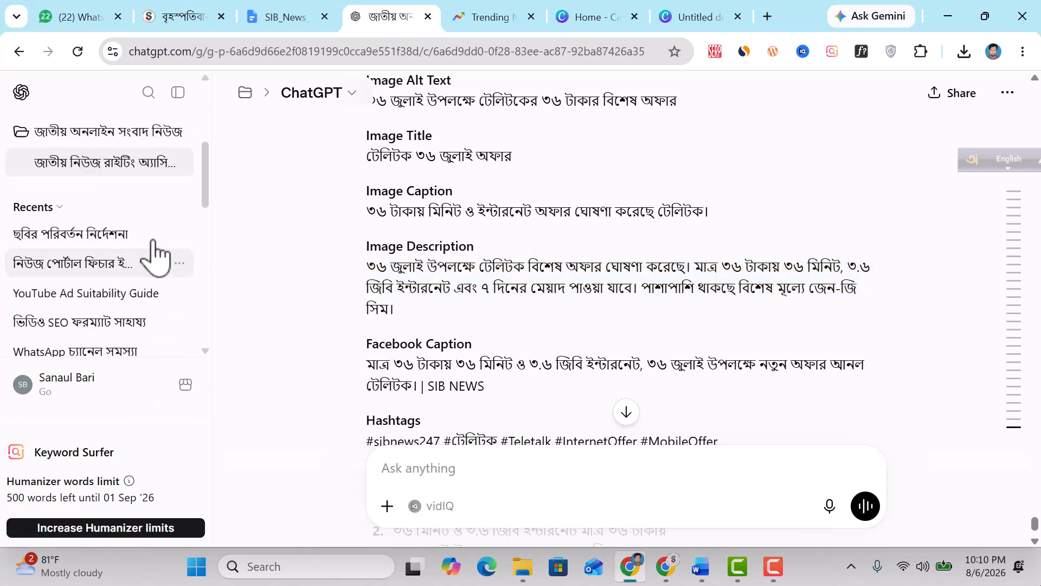
click(103, 237)
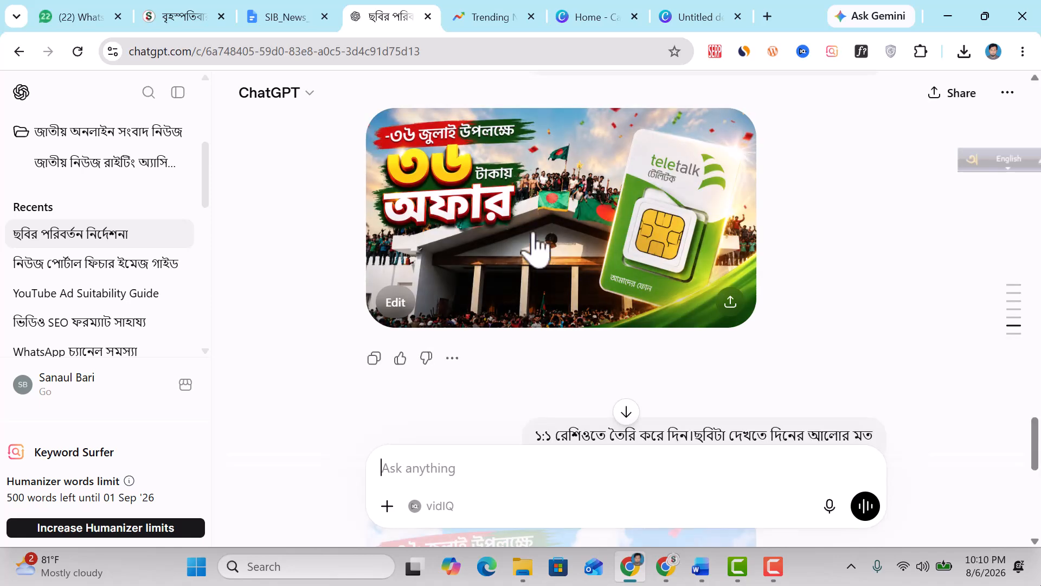
scroll(536, 247, up, 10)
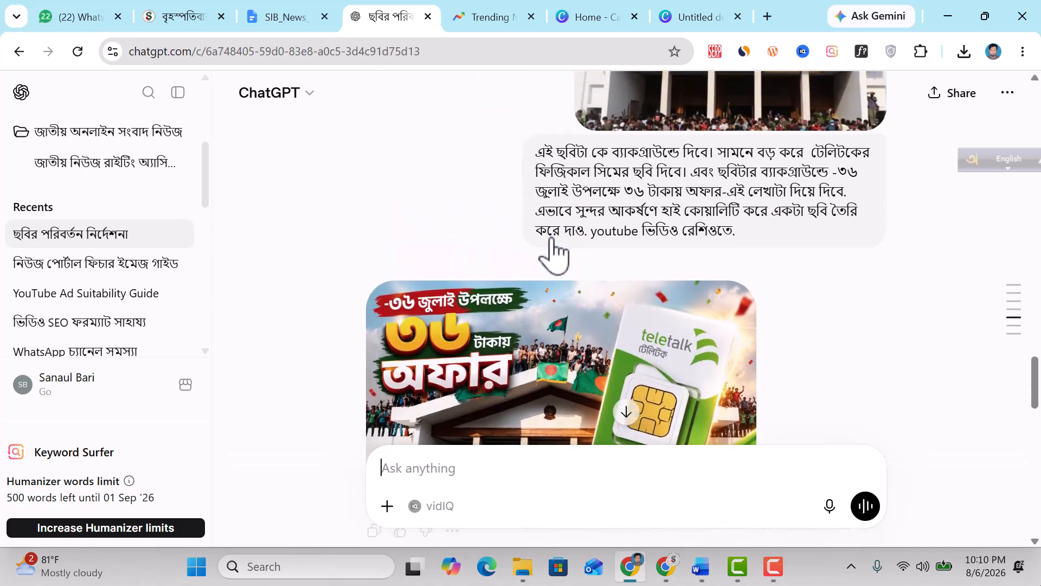
Step: Compare the Teletalk source photo and prompt with the generated offer image, then return to the blank Canva design
scroll(552, 249, up, 3)
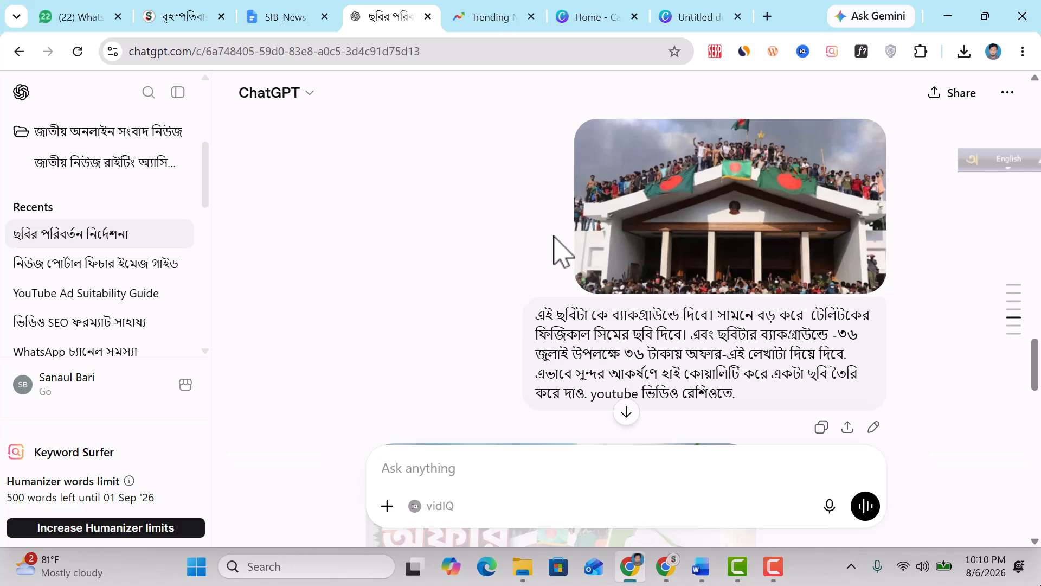
scroll(581, 255, down, 4)
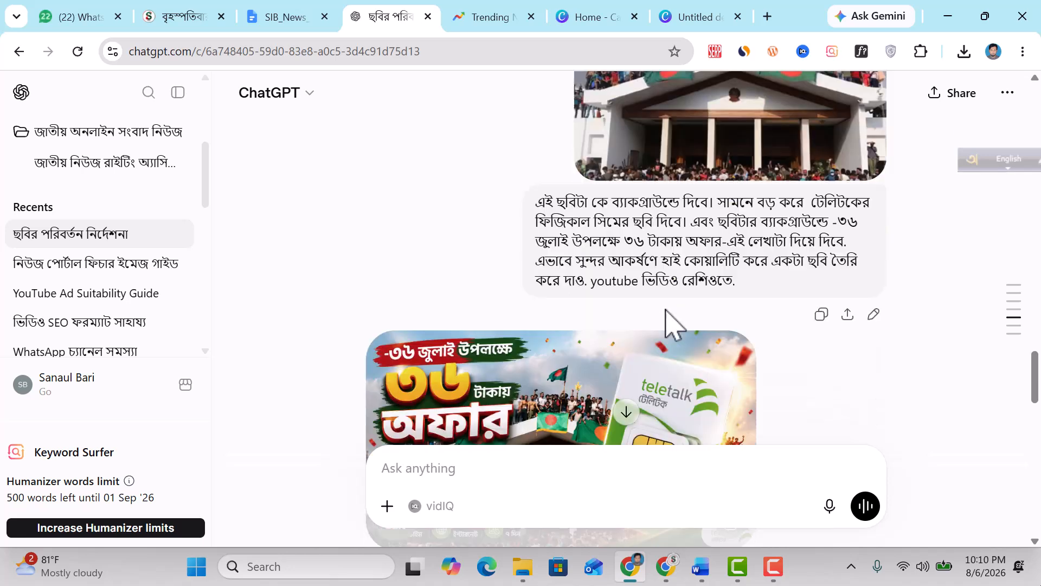
click(691, 4)
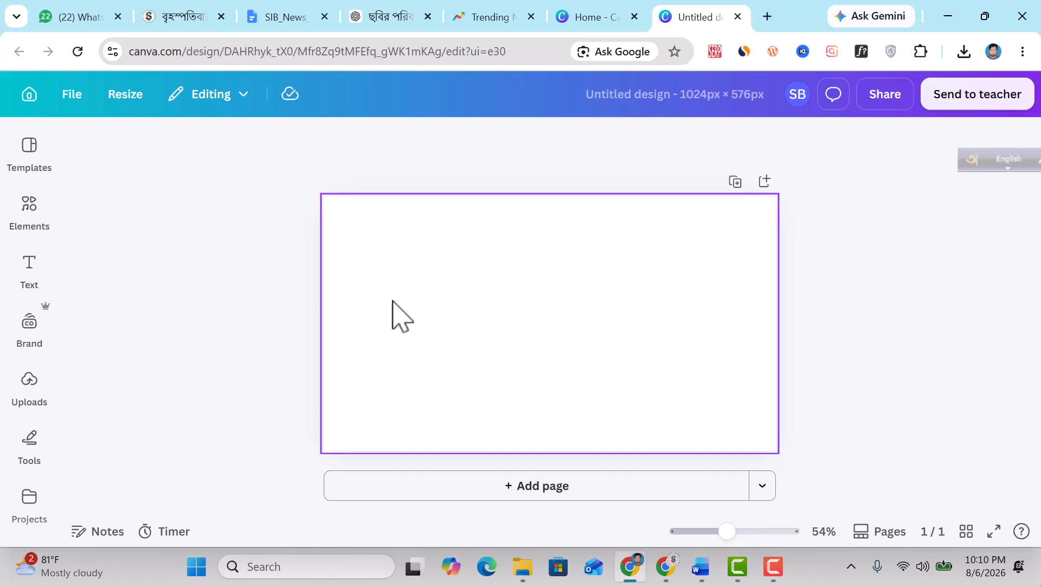
Step: Check the image caption table in the SIB News policy in Google Docs and return to the blank Canva design
click(281, 19)
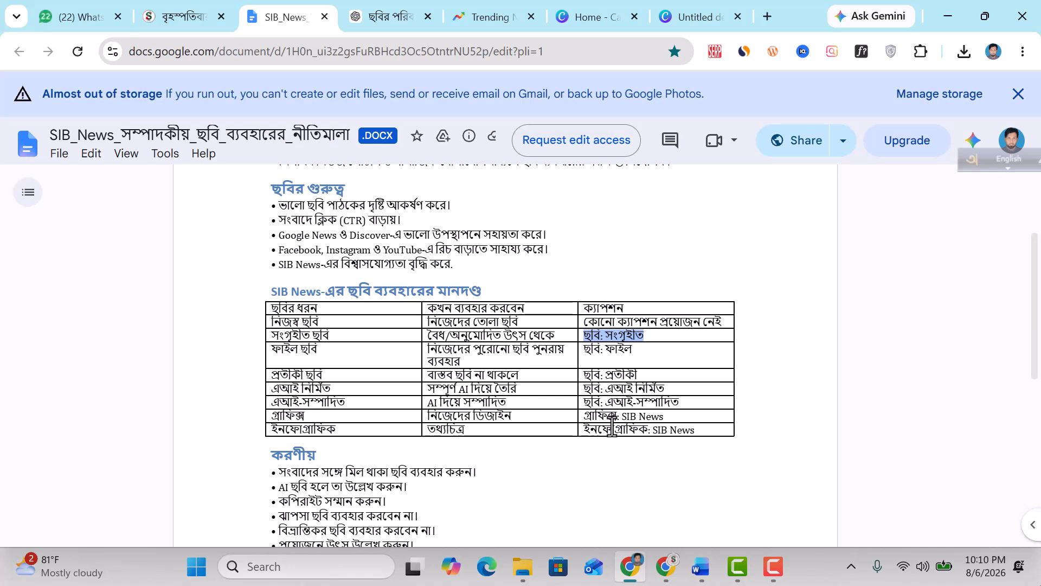
mouse_move(574, 25)
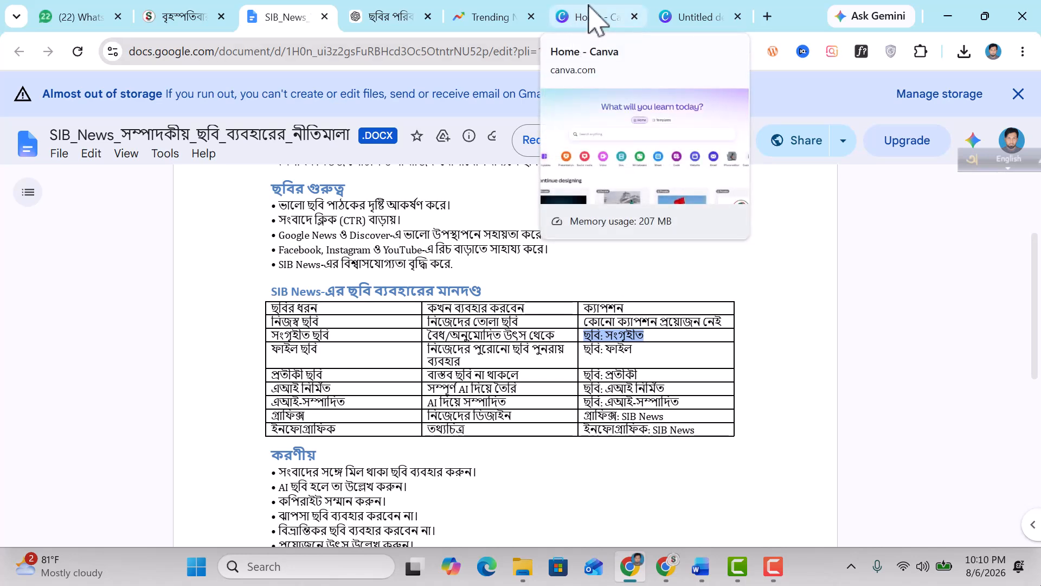
click(675, 13)
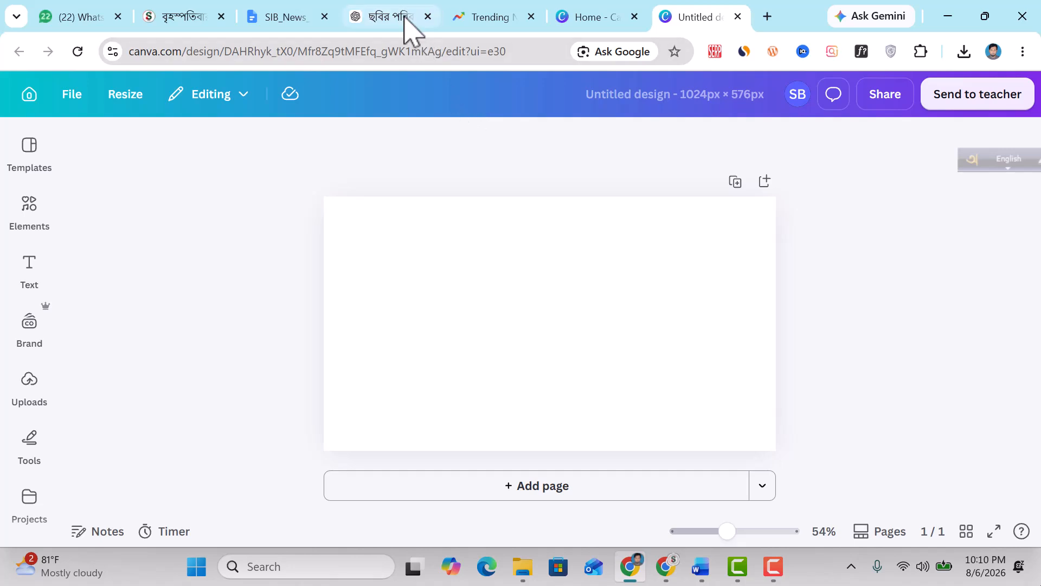
mouse_move(392, 22)
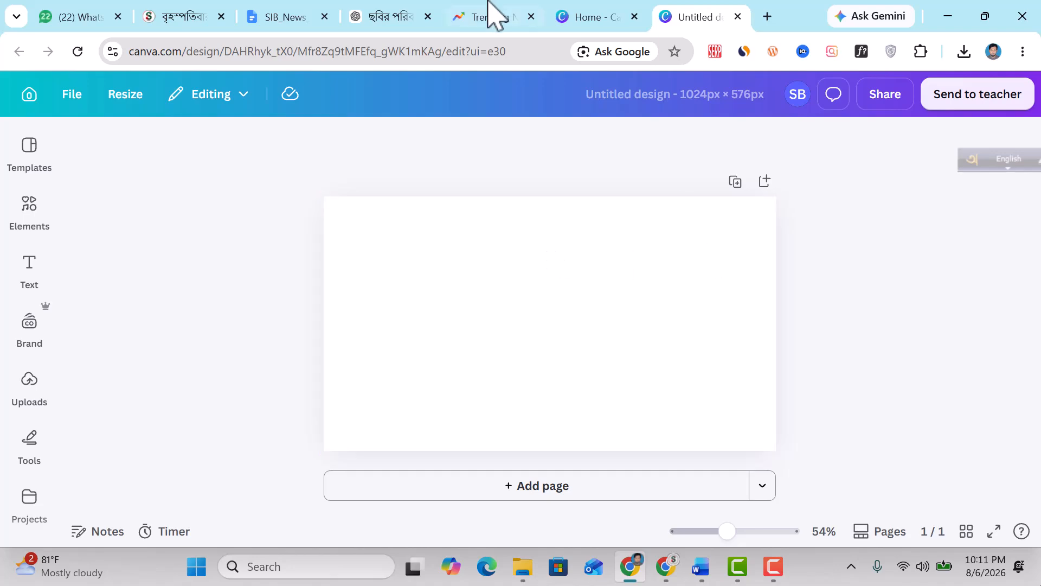
Step: Return to the ChatGPT image chat and show the options for adding photos, files and tools, then dismiss them
click(396, 16)
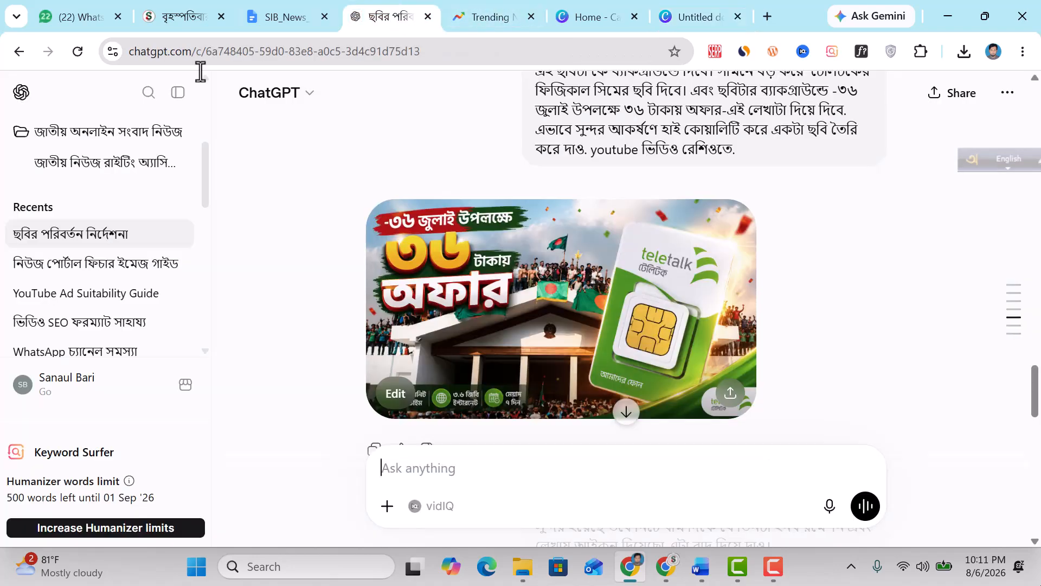
click(388, 506)
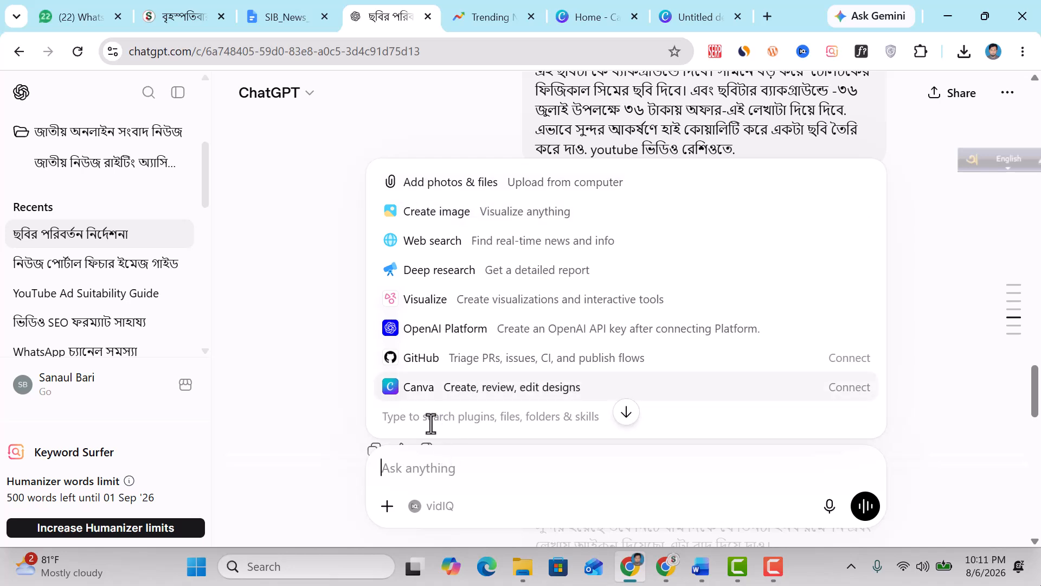
click(311, 198)
Step: Review the chat's generated images and compare the original 10000 mAh phone picture and its prompt with the recoloured version
scroll(547, 298, down, 12)
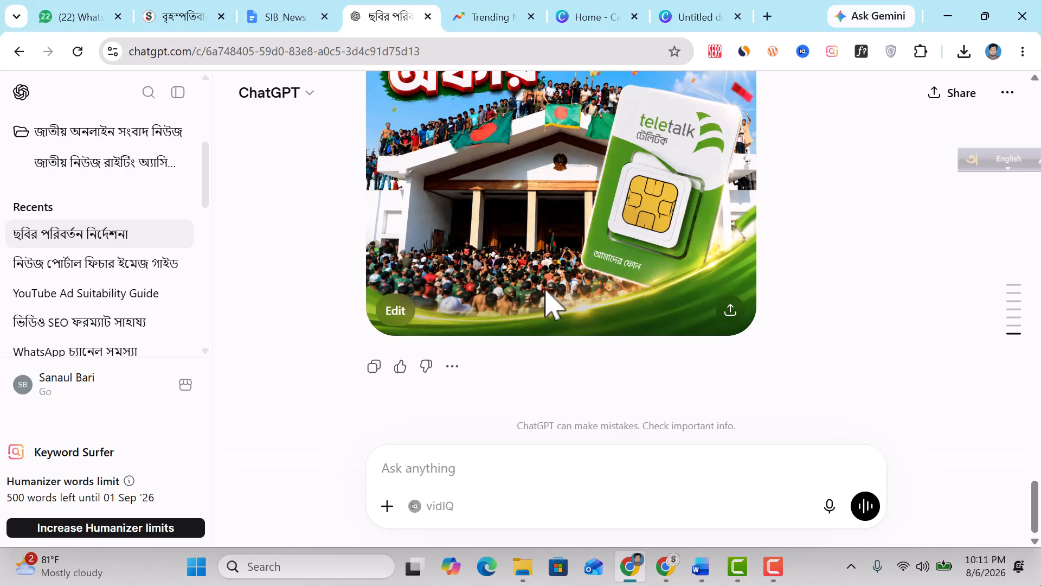
scroll(553, 299, up, 15)
scroll(558, 297, down, 15)
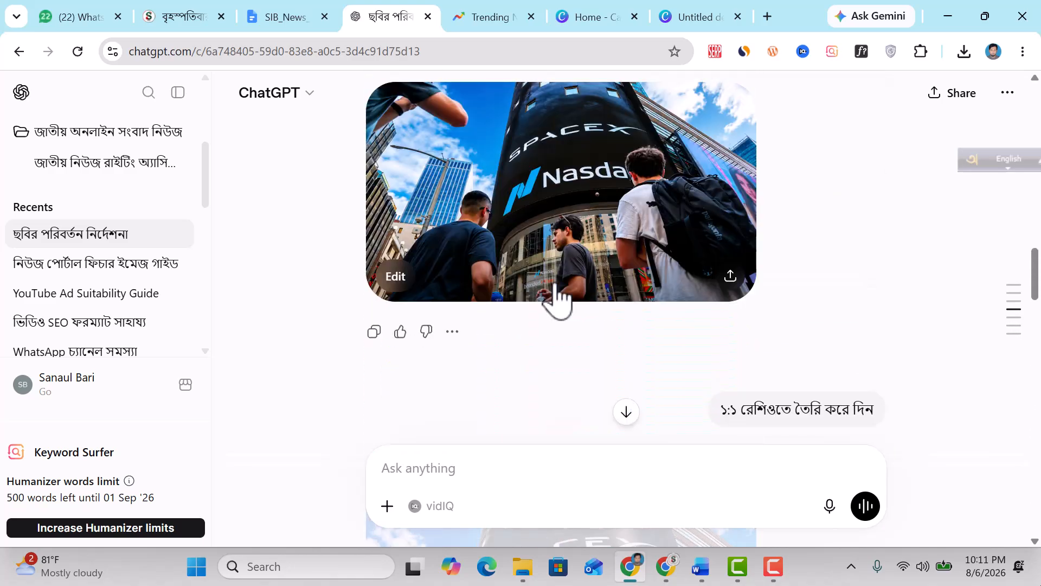
scroll(556, 290, up, 6)
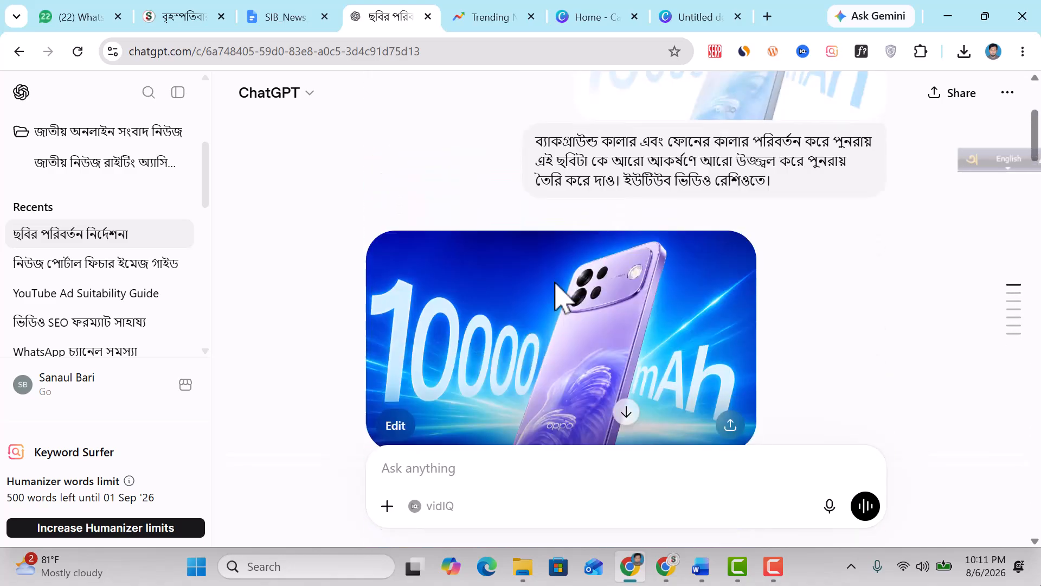
scroll(557, 293, down, 1)
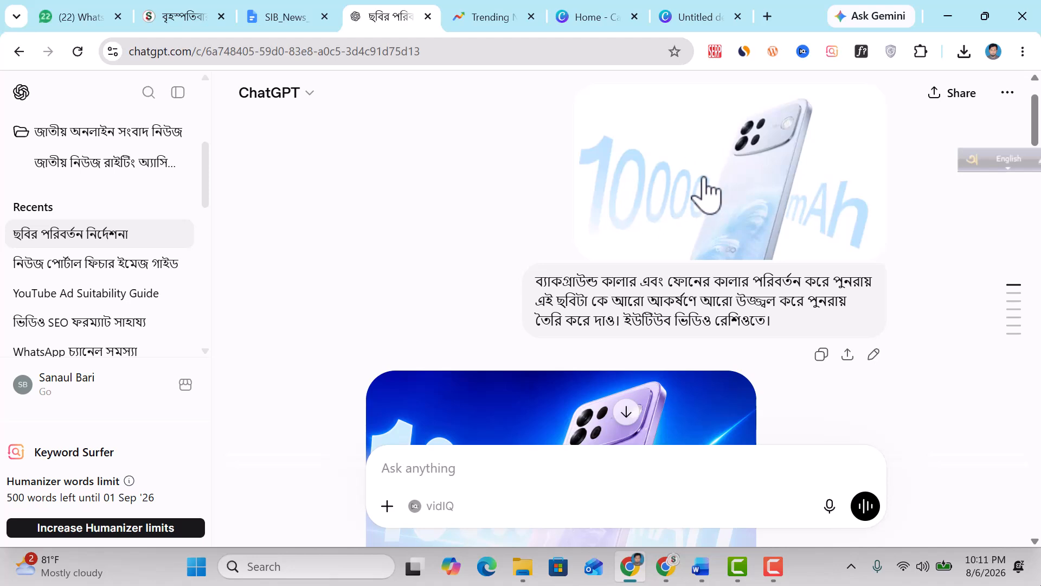
scroll(698, 260, up, 1)
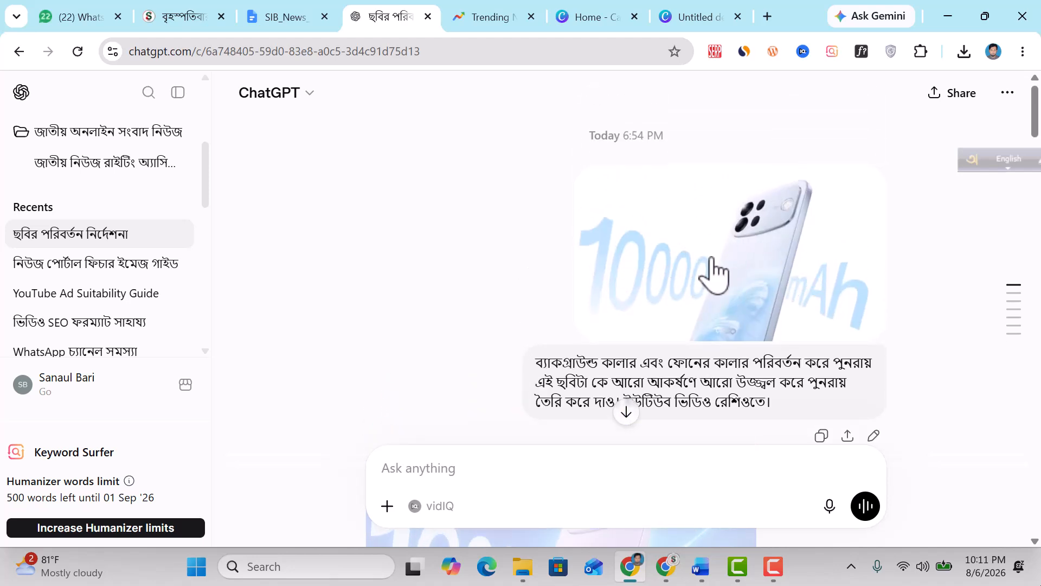
scroll(674, 288, down, 2)
scroll(674, 288, down, 2)
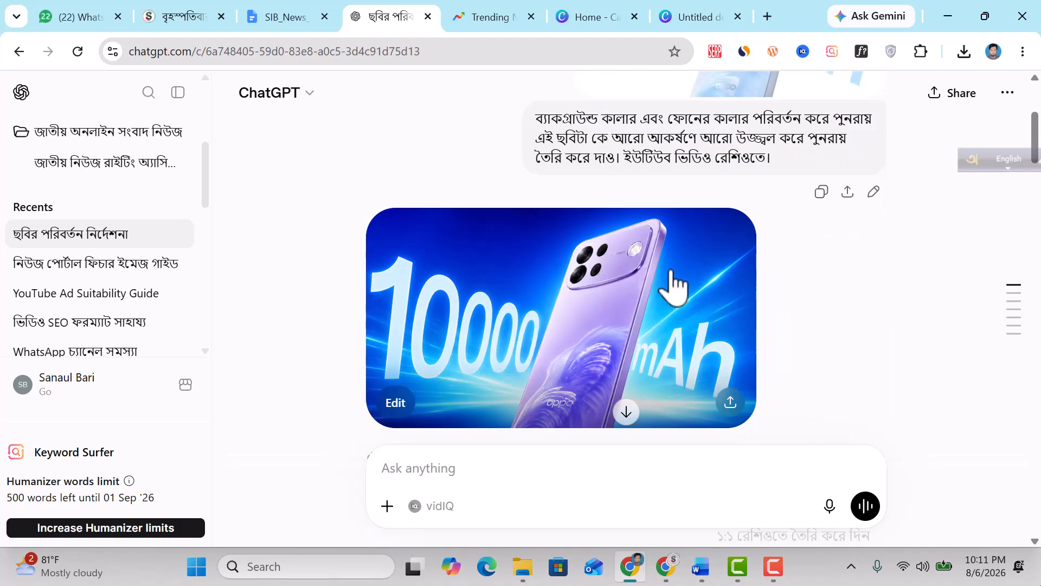
scroll(674, 283, up, 1)
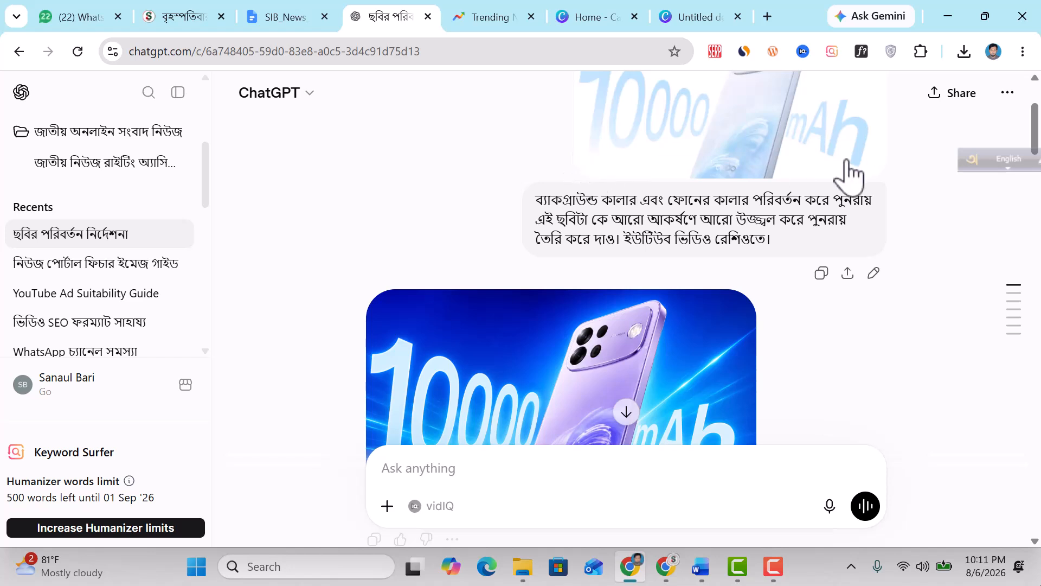
scroll(844, 177, down, 1)
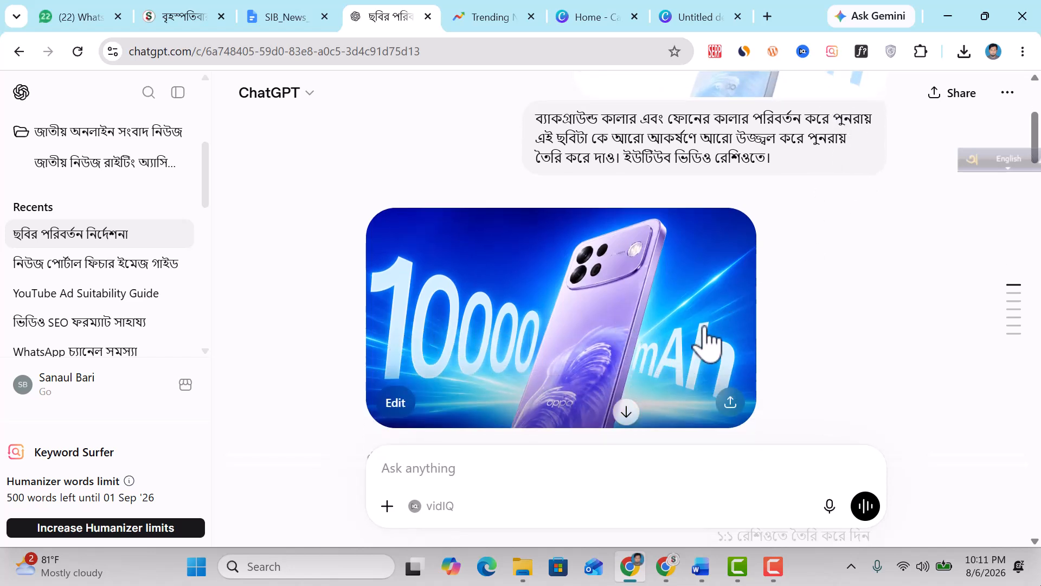
scroll(727, 298, up, 3)
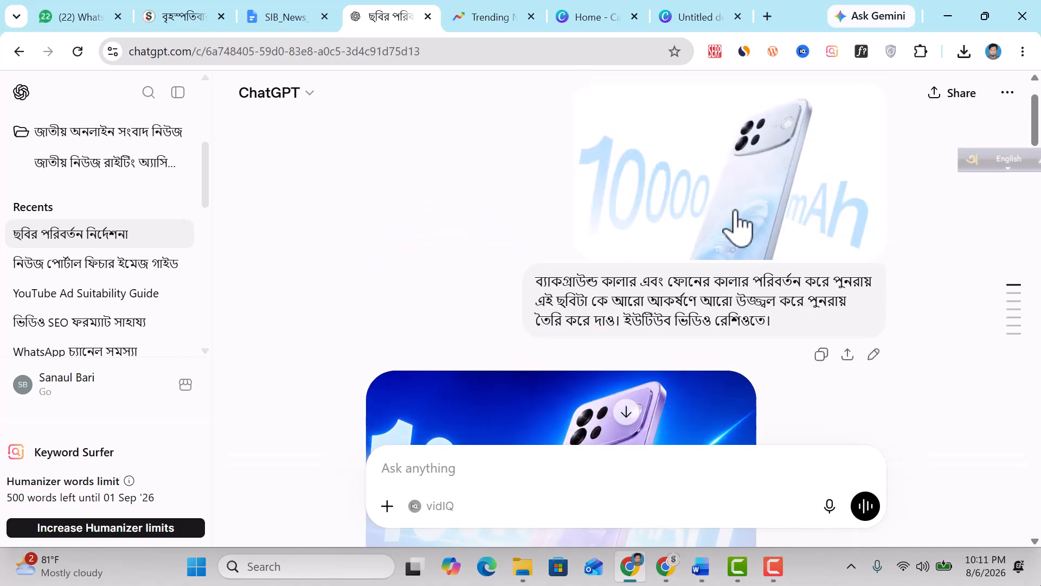
scroll(705, 287, down, 2)
scroll(673, 358, down, 3)
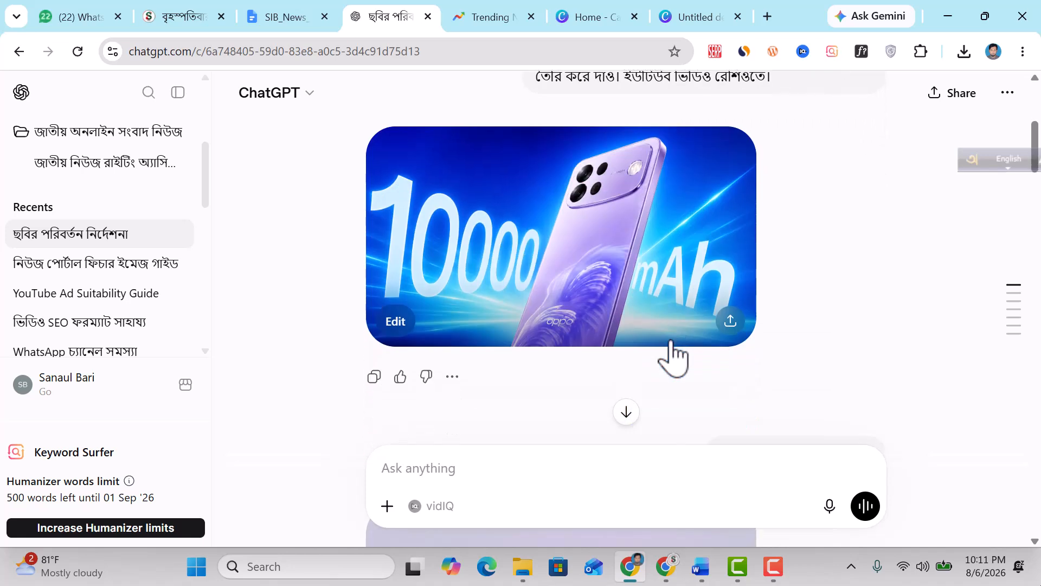
scroll(674, 353, up, 3)
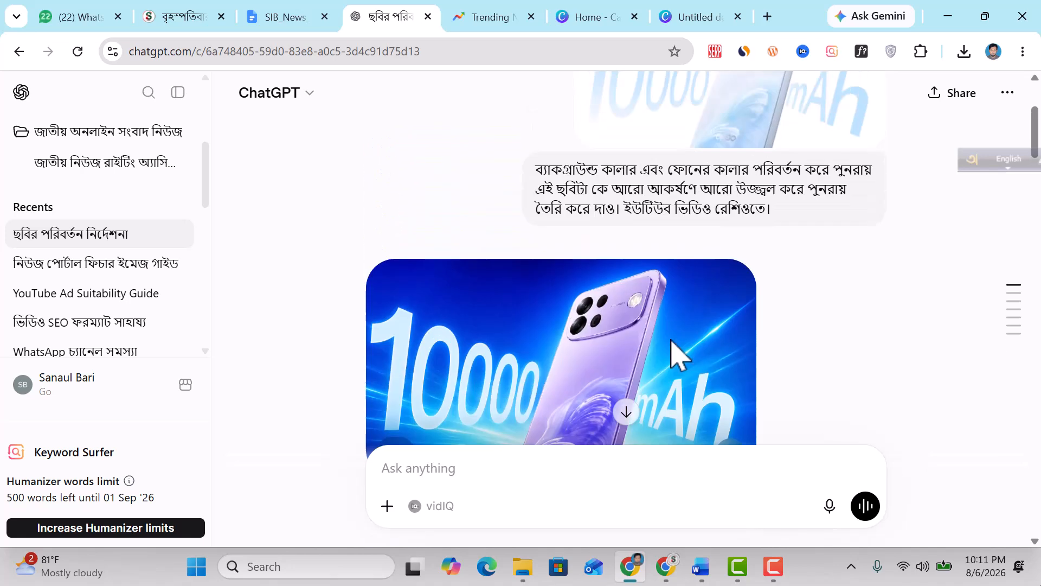
scroll(674, 242, down, 3)
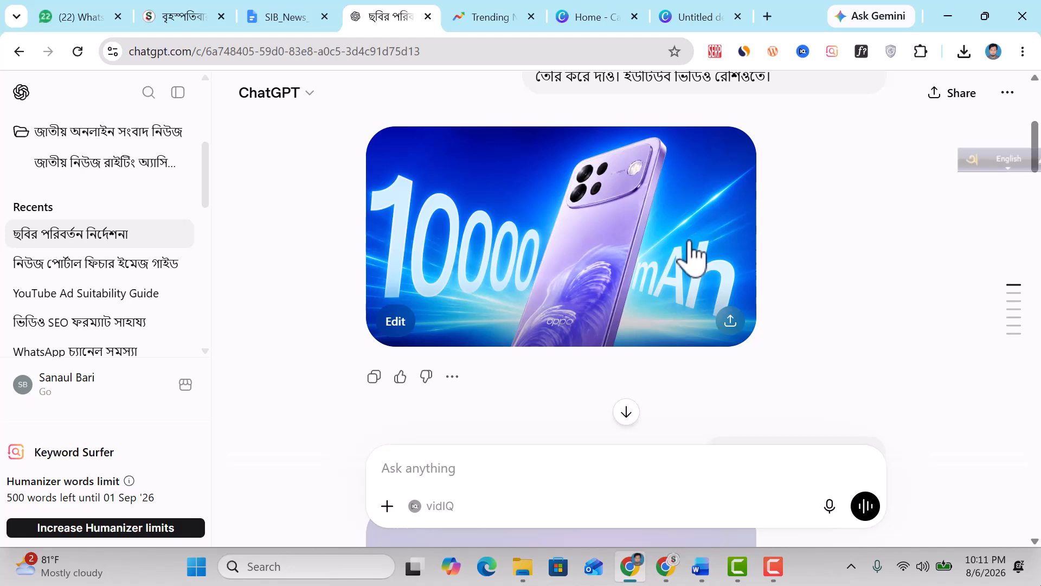
Step: Recheck the policy's caption table in Google Docs, then search the elements in the Canva design for "River" photos
click(285, 17)
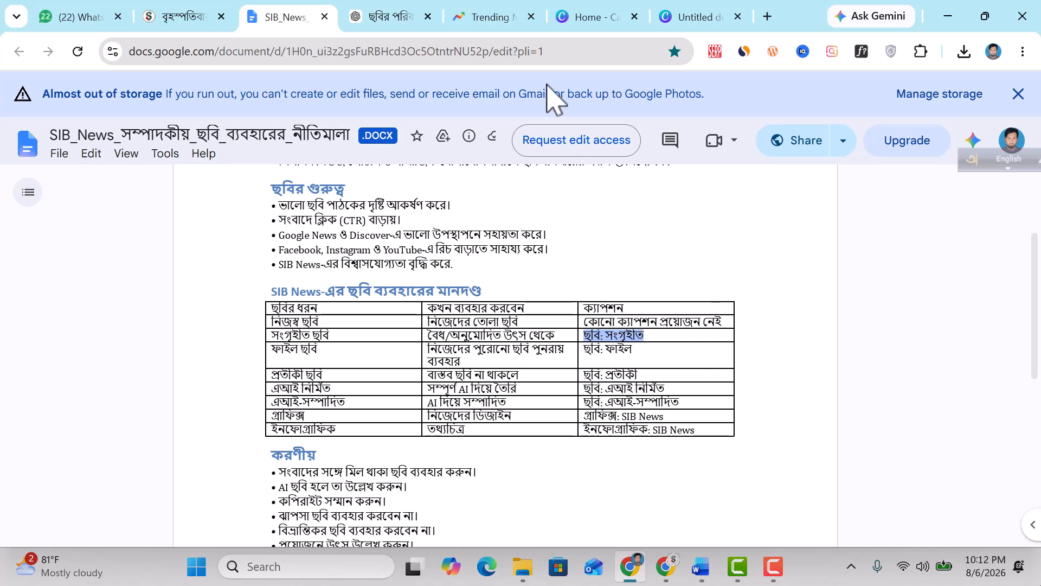
click(685, 17)
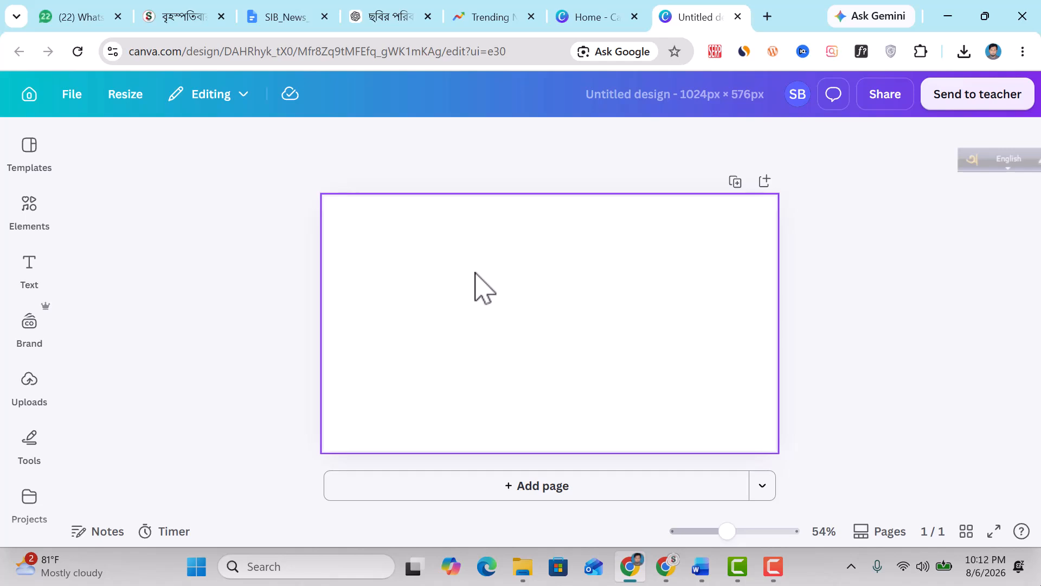
click(31, 217)
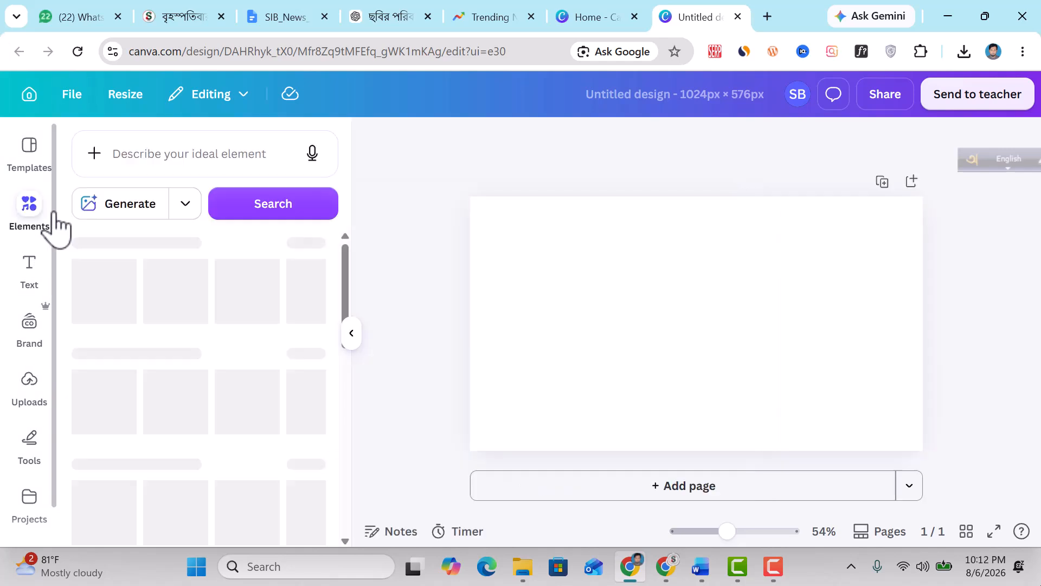
click(168, 147)
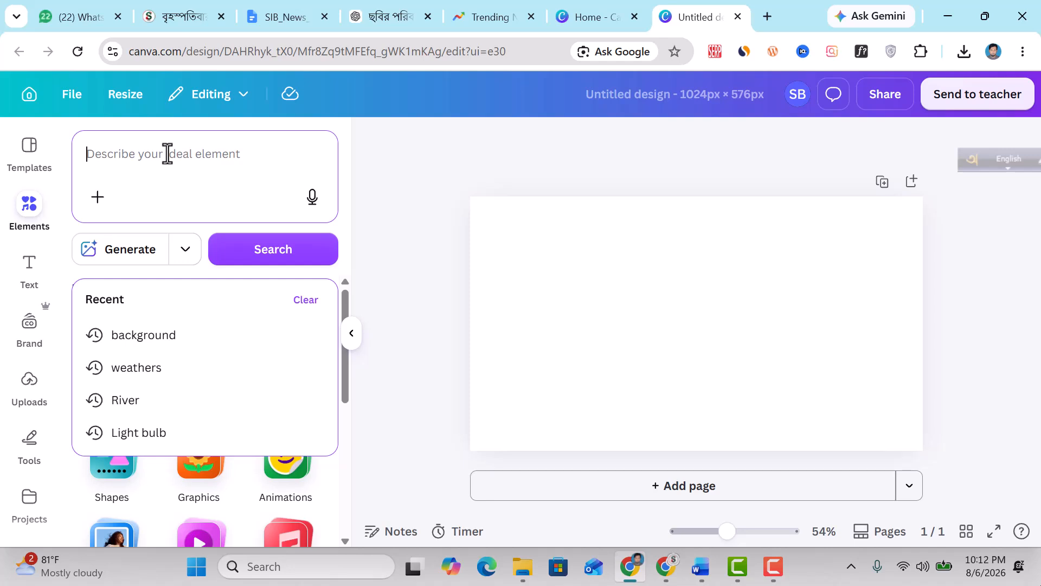
click(131, 401)
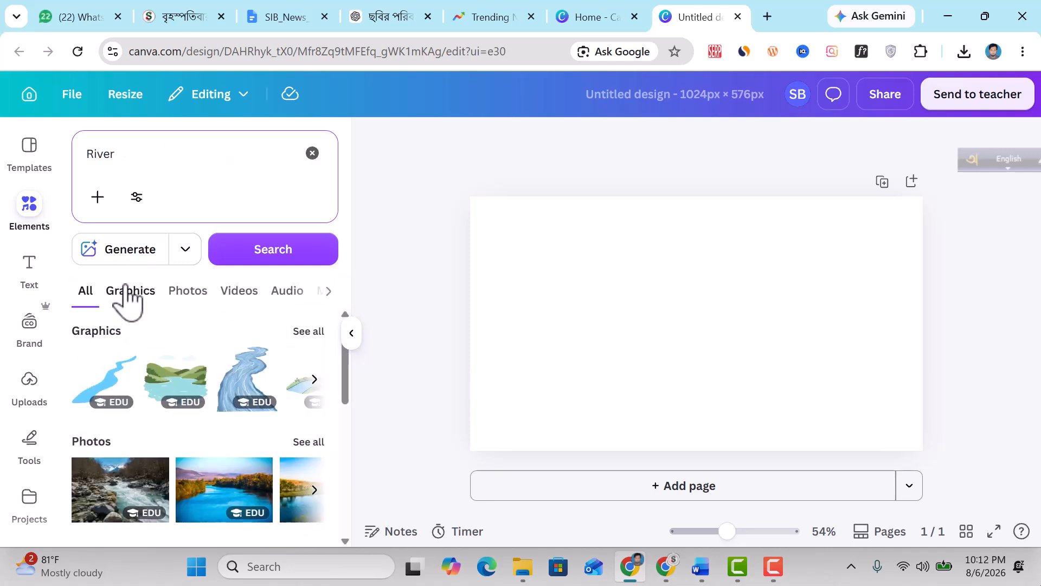
click(129, 293)
click(198, 296)
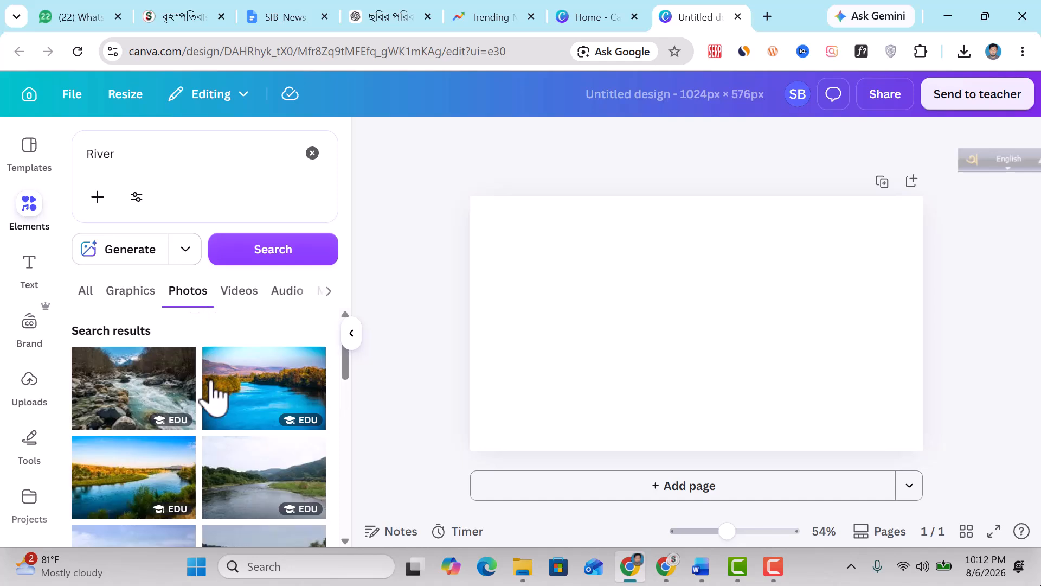
Step: Browse the River photo results for a picture suitable for the feature image
scroll(263, 457, down, 3)
scroll(265, 456, down, 5)
scroll(267, 461, up, 3)
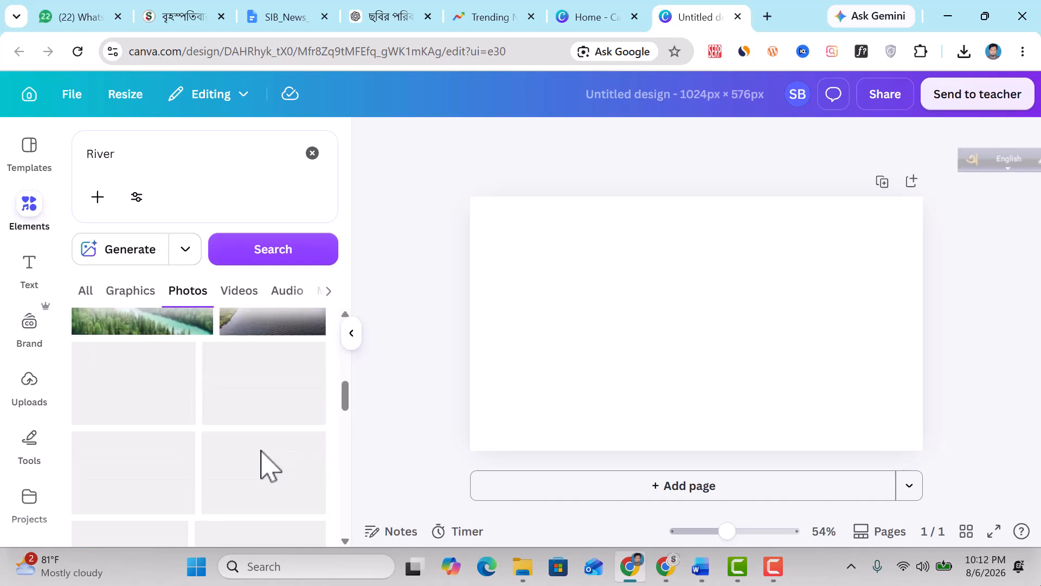
scroll(191, 401, up, 2)
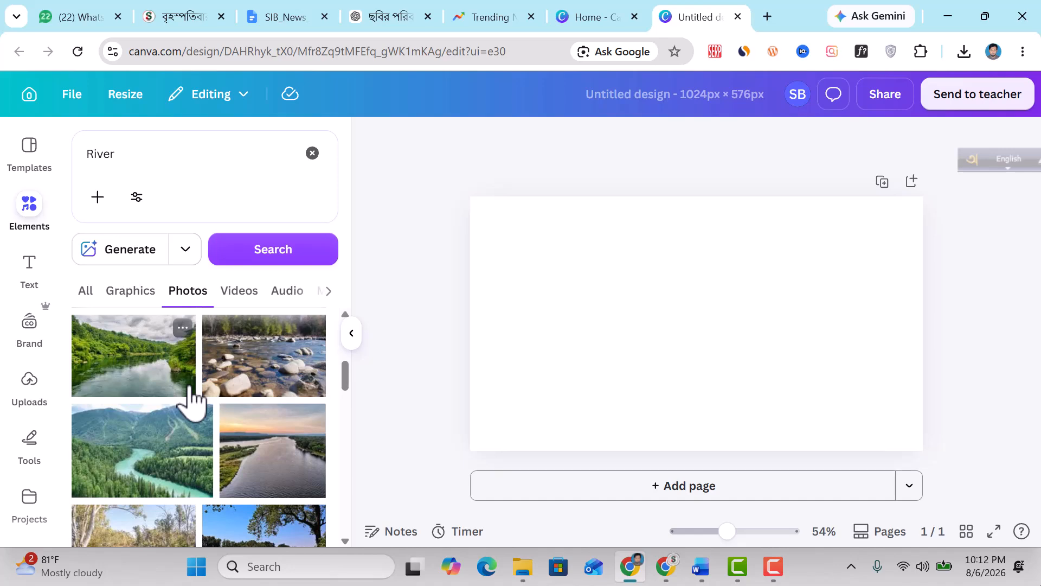
scroll(190, 401, down, 5)
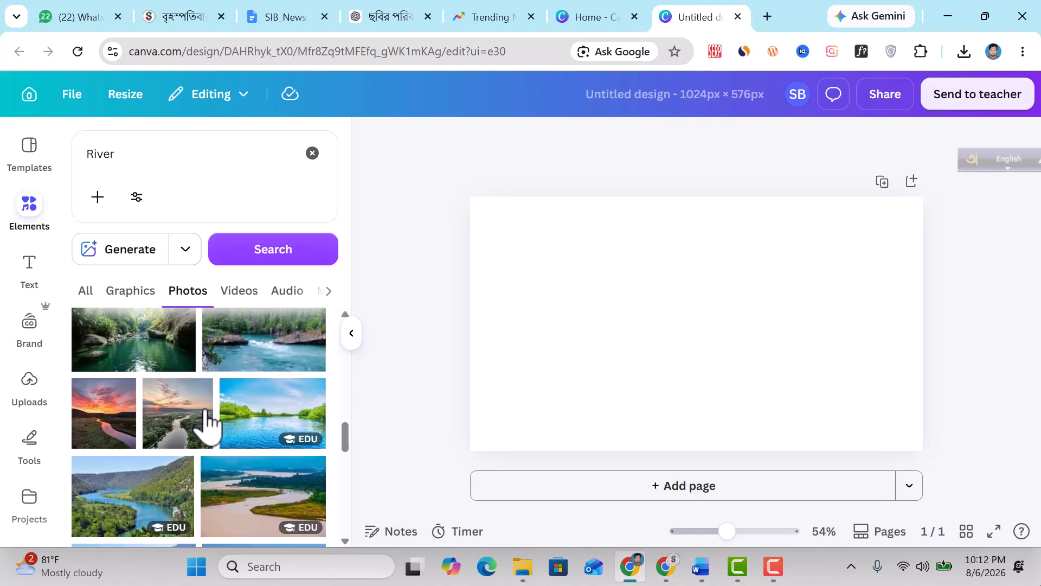
scroll(207, 429, down, 3)
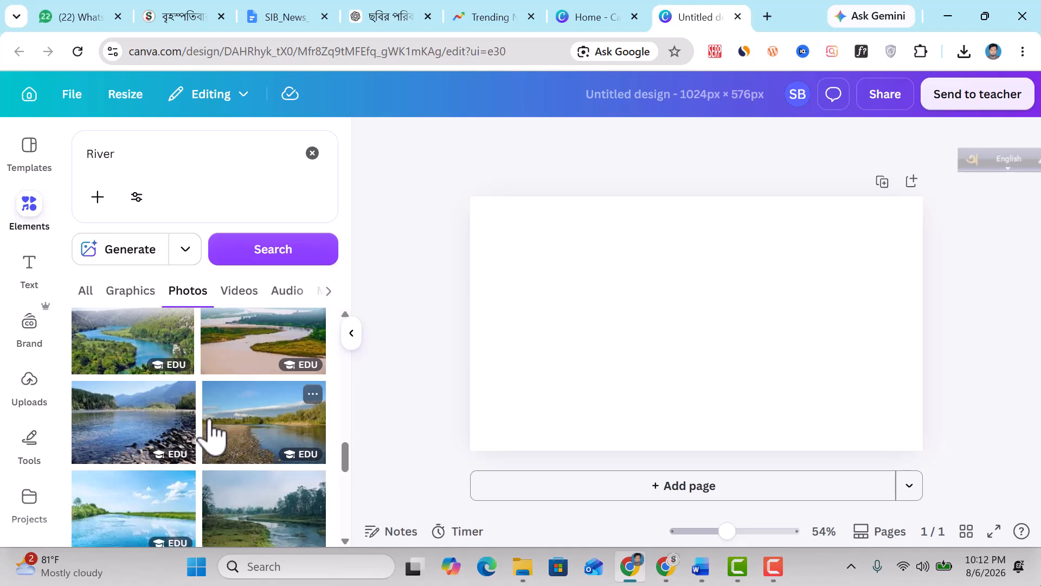
scroll(212, 434, down, 3)
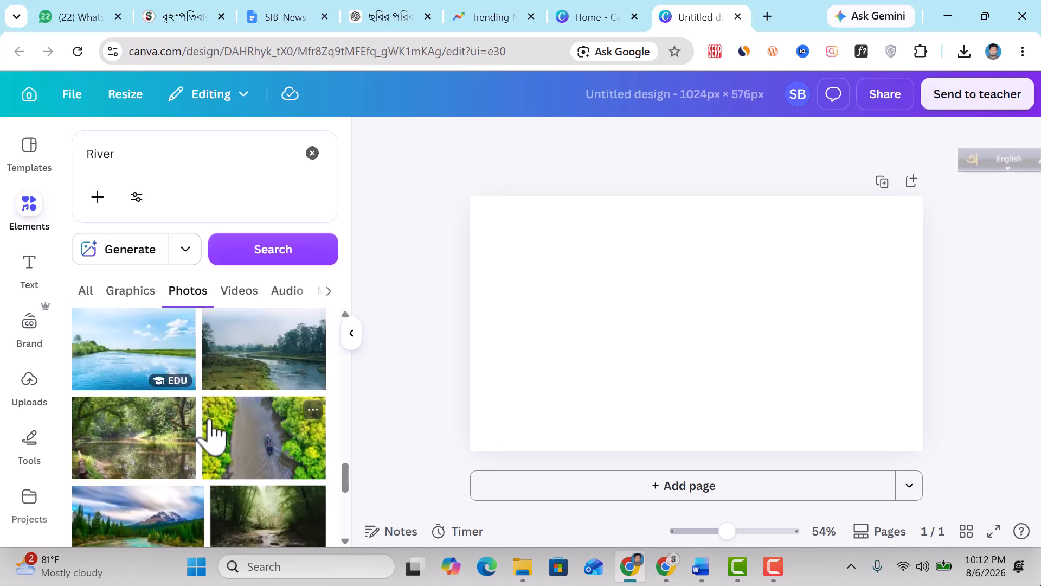
scroll(212, 434, down, 3)
scroll(213, 434, down, 3)
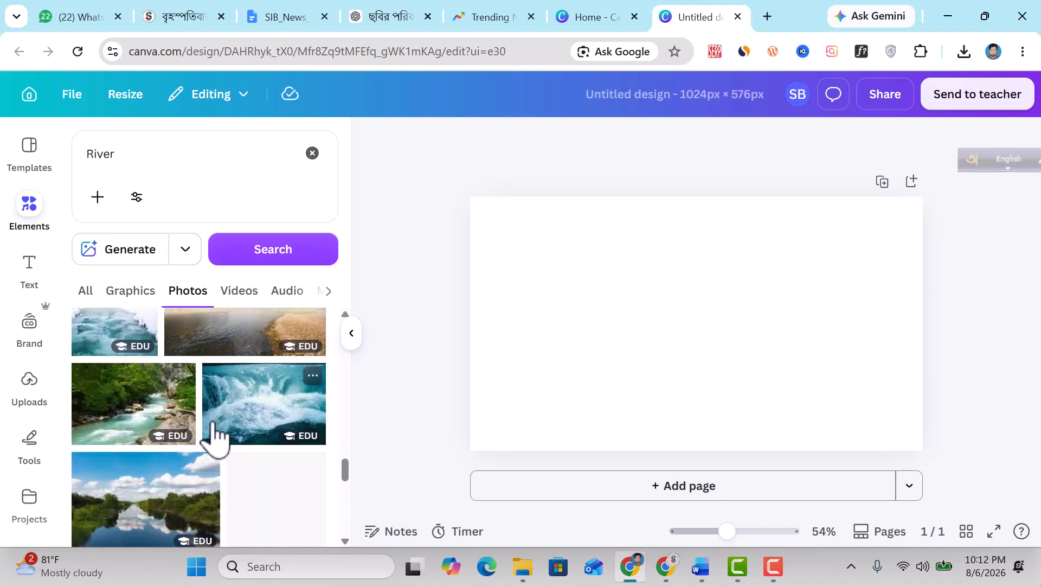
scroll(214, 434, down, 3)
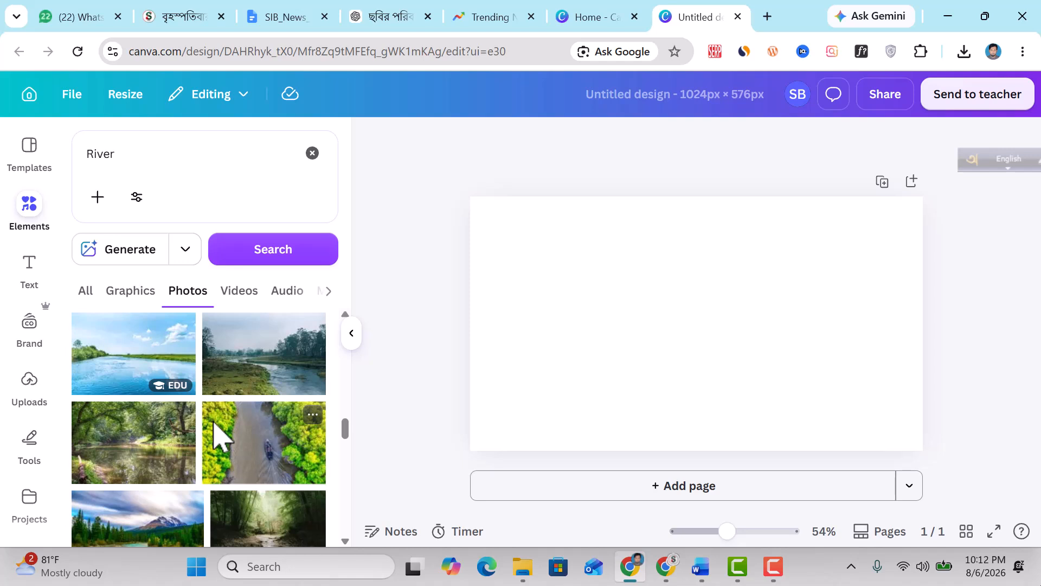
scroll(220, 437, down, 3)
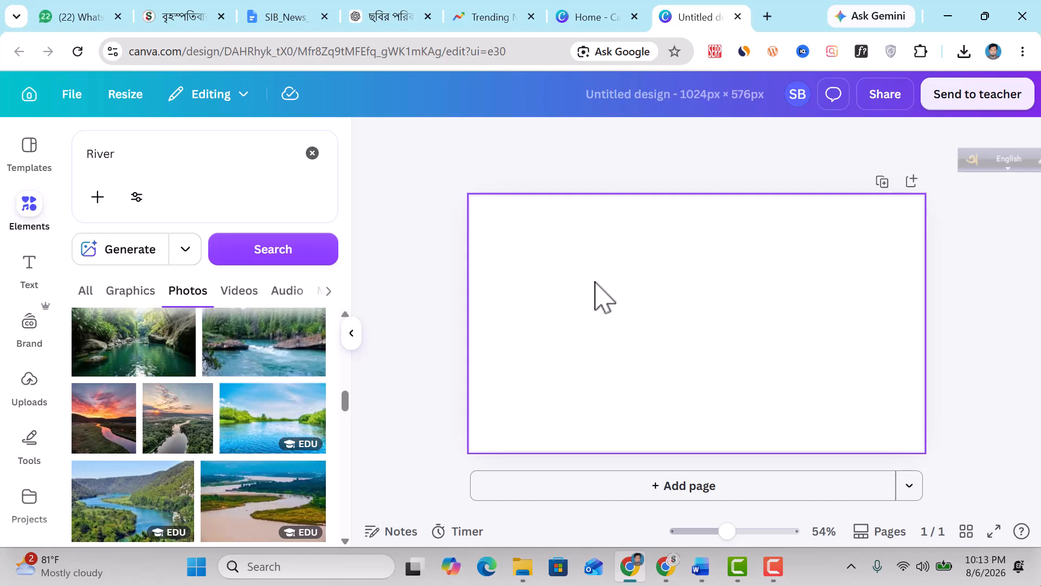
Step: Add the photo of a blue river with green banks to the page and scale it to cover the whole page
click(287, 425)
drag(767, 383, 688, 343)
drag(775, 399, 959, 478)
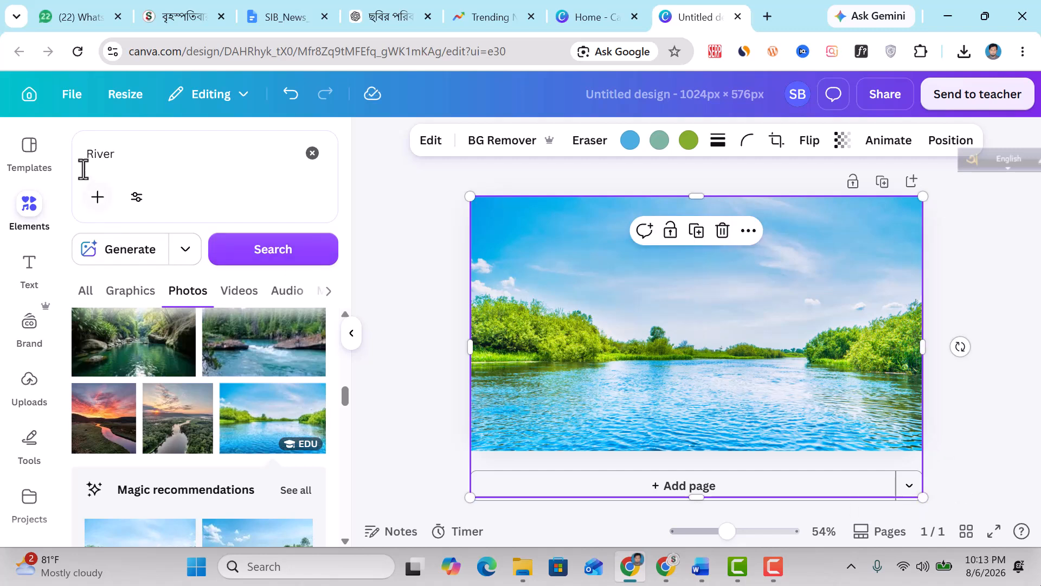
Step: Add a light-blue winding river graphic over the photo and enlarge it to about the full page height
click(124, 293)
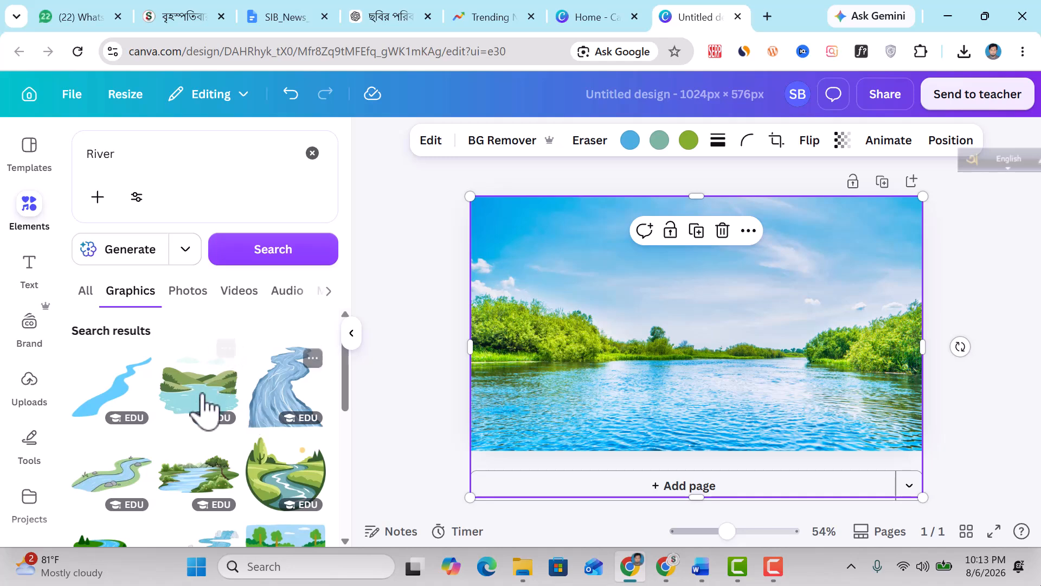
scroll(239, 428, down, 5)
click(279, 428)
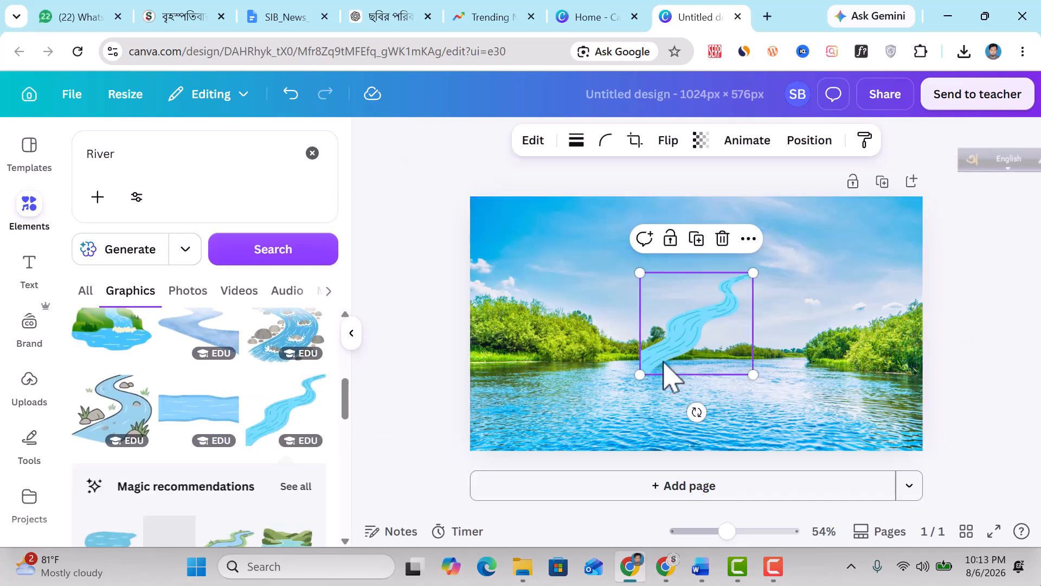
drag(640, 374, 494, 436)
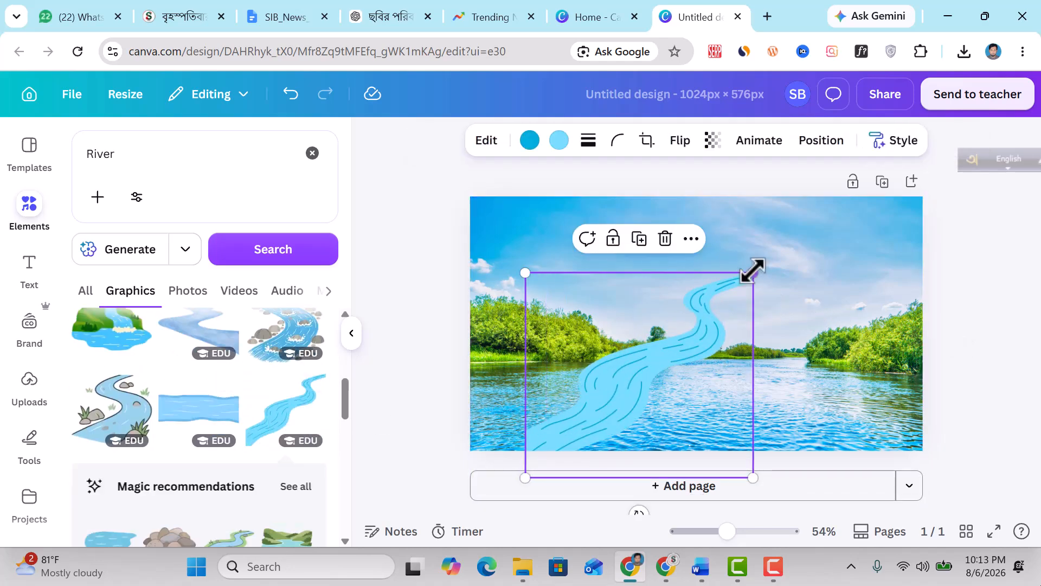
drag(753, 273, 868, 215)
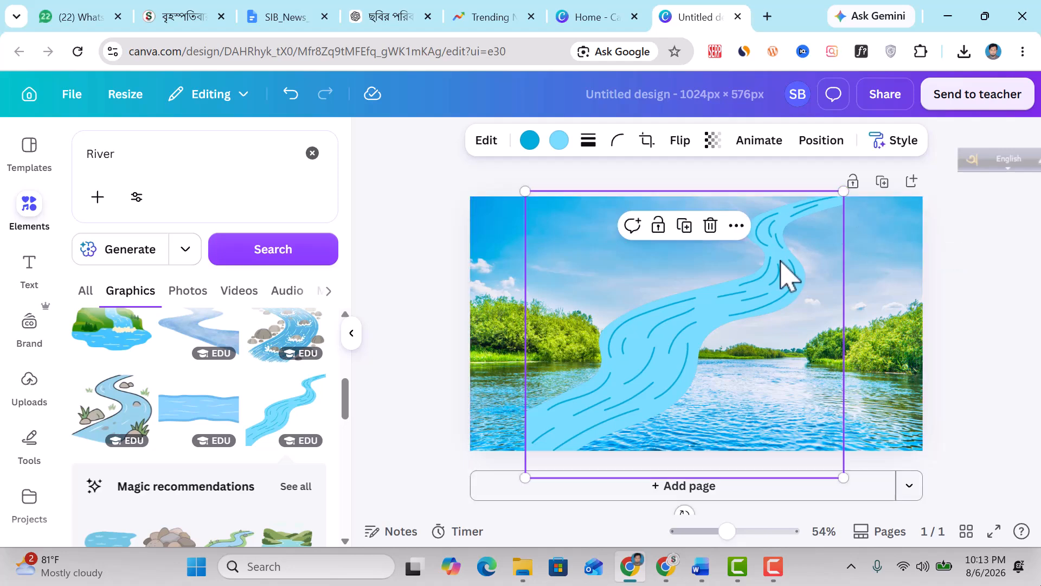
Step: Browse more River graphics and River photos in the element search results
scroll(136, 412, down, 2)
scroll(228, 442, down, 3)
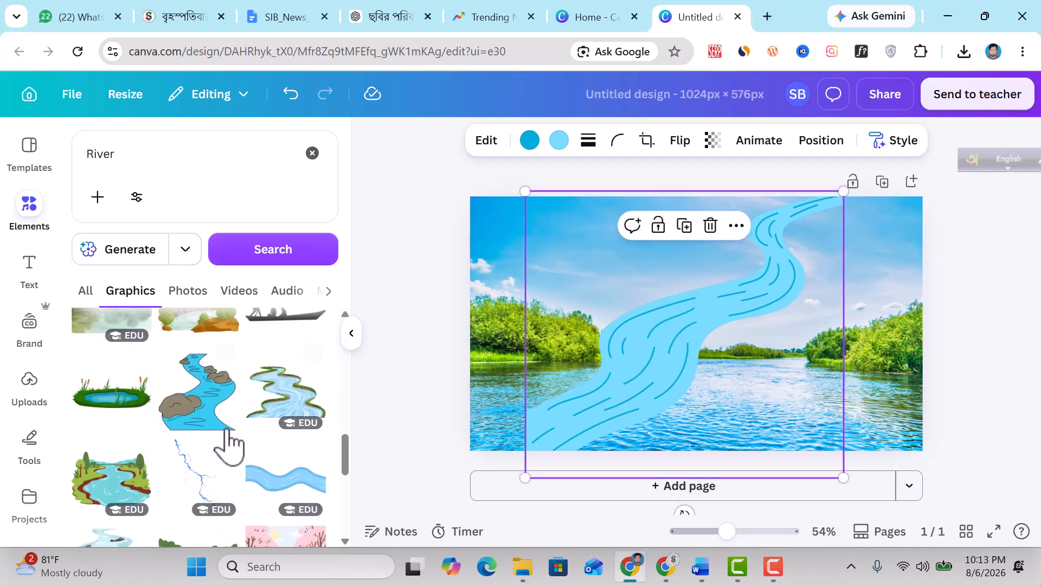
scroll(237, 430, down, 3)
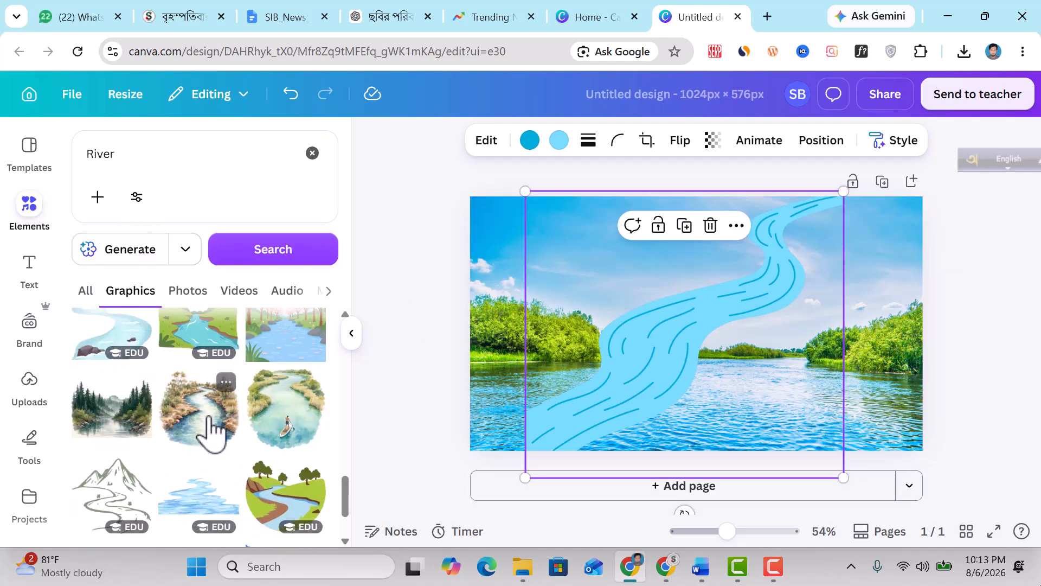
scroll(210, 430, down, 2)
click(179, 291)
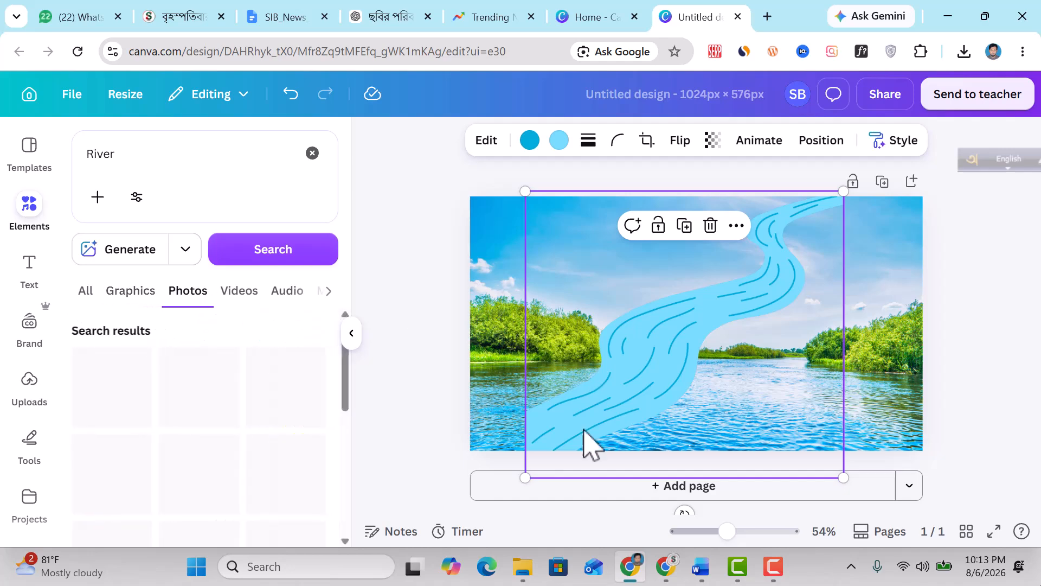
scroll(239, 434, down, 5)
scroll(242, 424, up, 3)
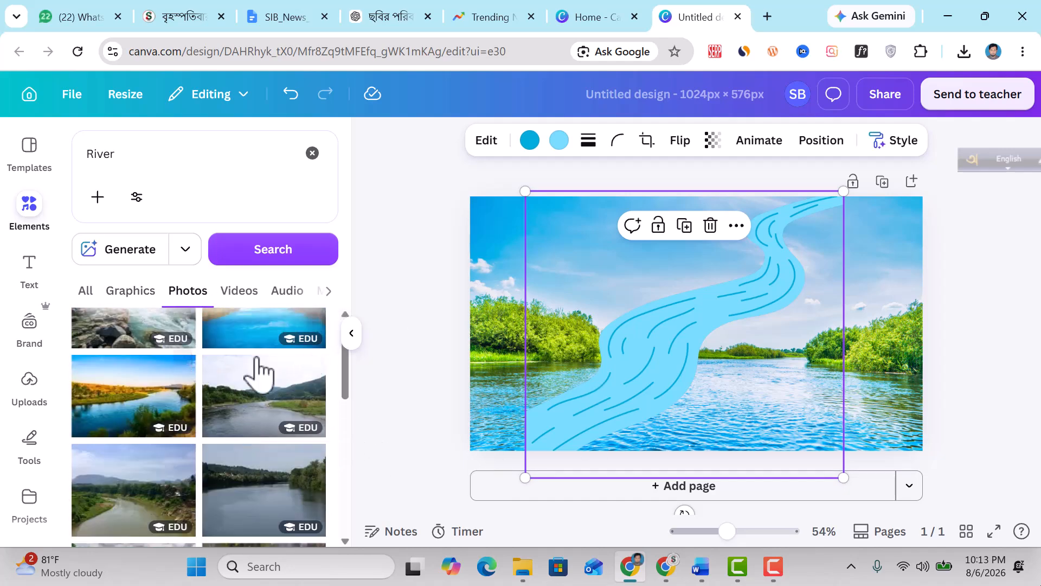
Step: Delete the river graphic and the river photo from the page
click(711, 225)
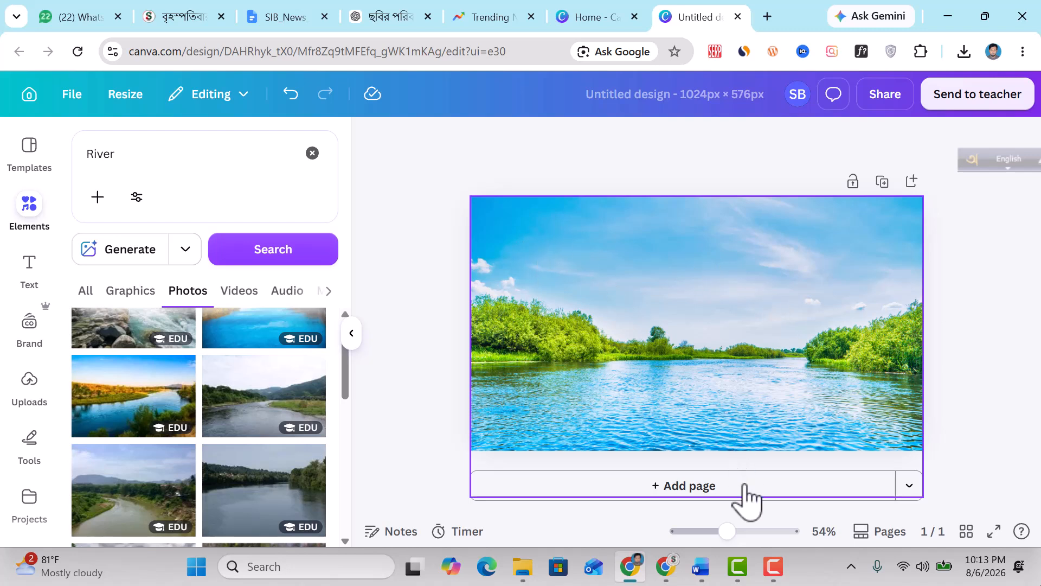
click(753, 271)
click(722, 231)
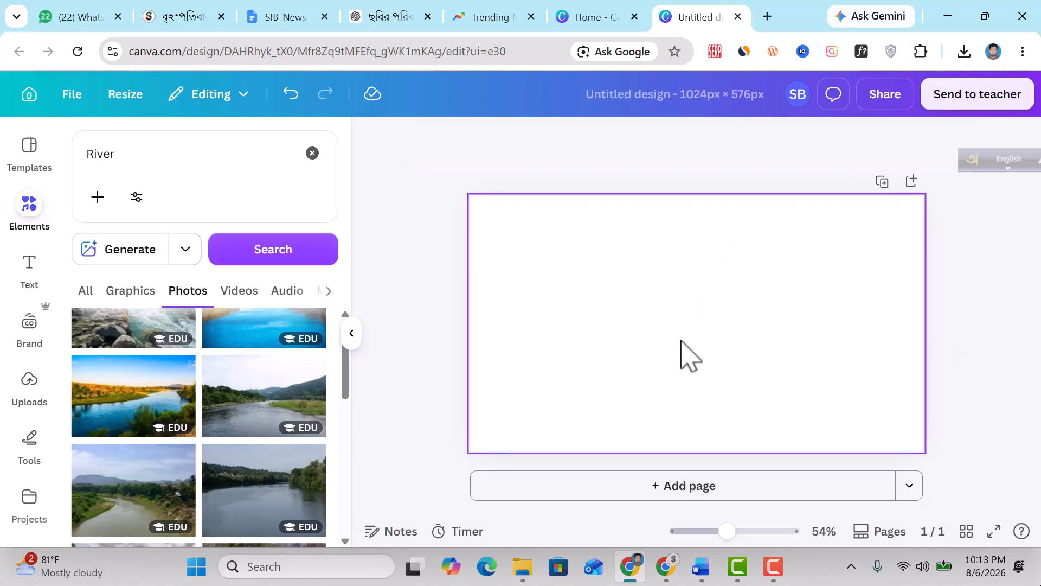
Step: Show how to upload an image file by examining the Downloads folder in the file picker, and cancel the upload
click(29, 379)
click(198, 209)
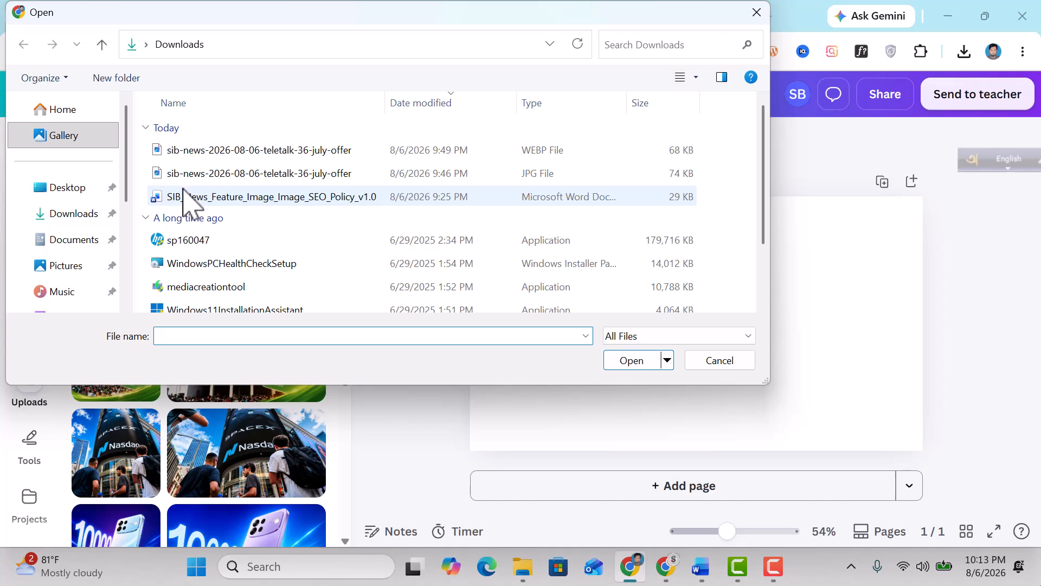
scroll(196, 277, down, 1)
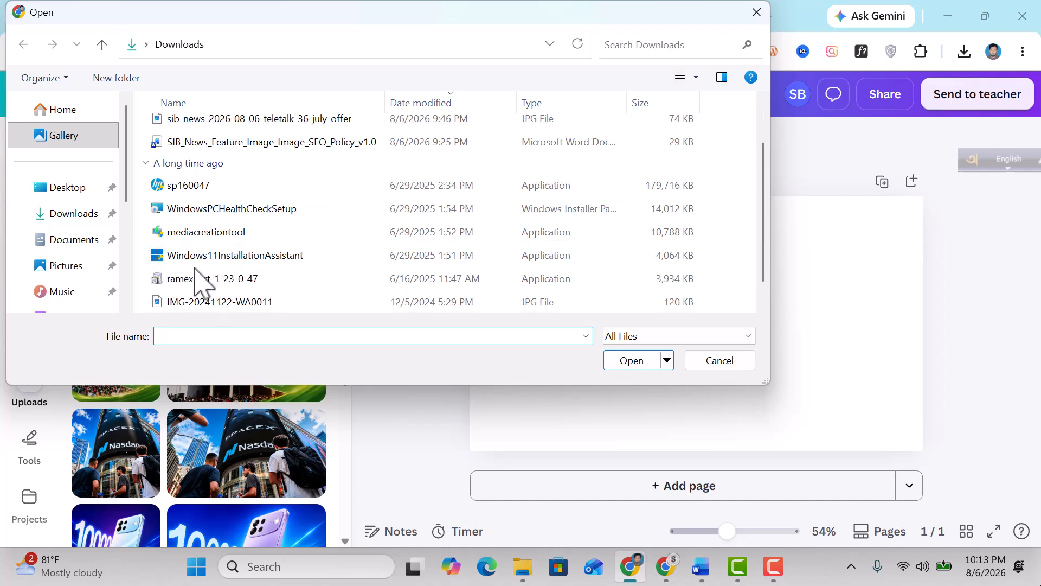
click(719, 363)
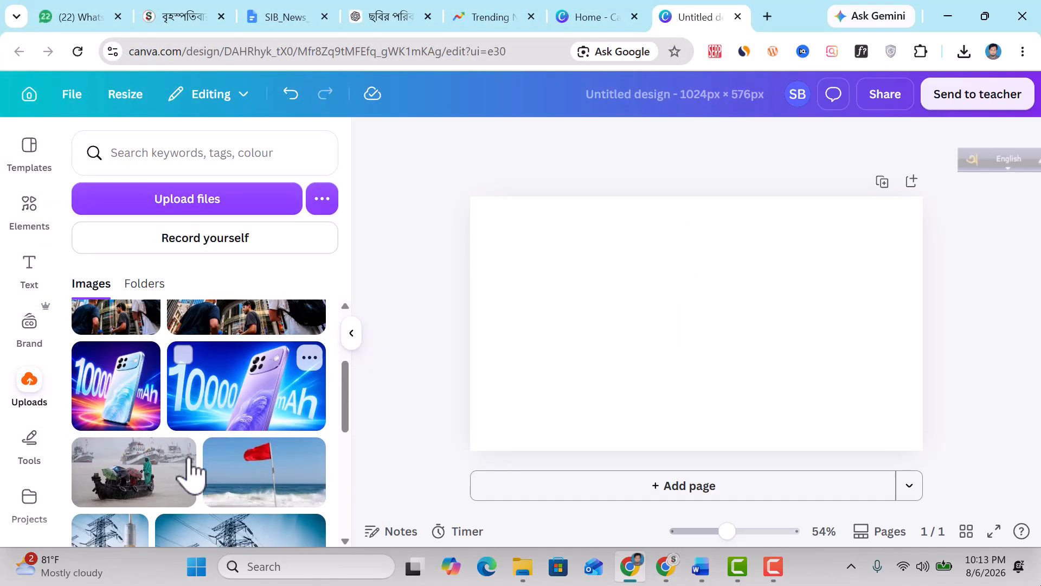
Step: Place the uploaded purple 10000 mAh phone image on the page and scale it to fill the whole canvas
click(244, 430)
drag(604, 372, 516, 344)
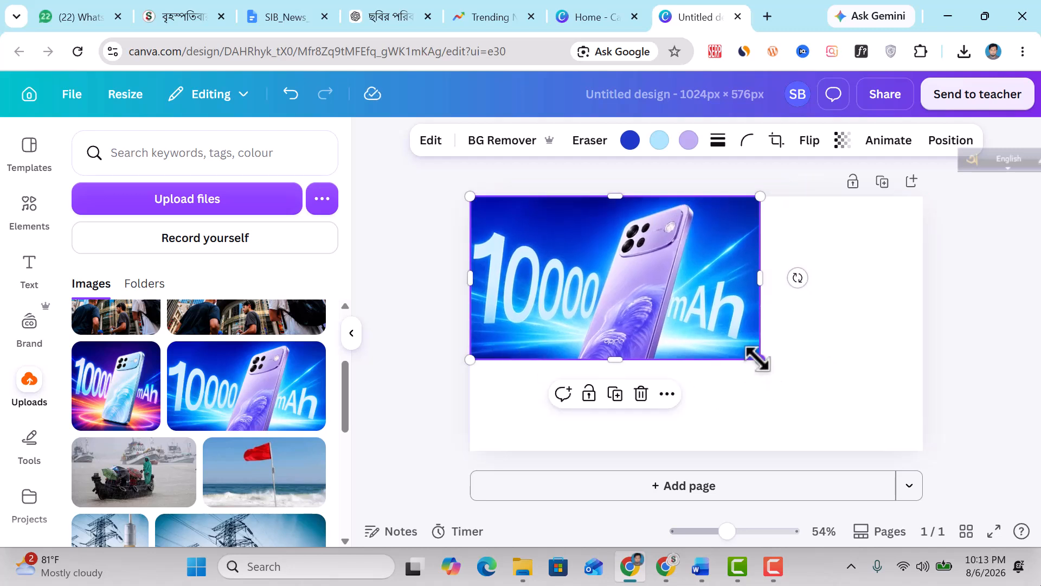
drag(759, 358, 922, 452)
click(1005, 324)
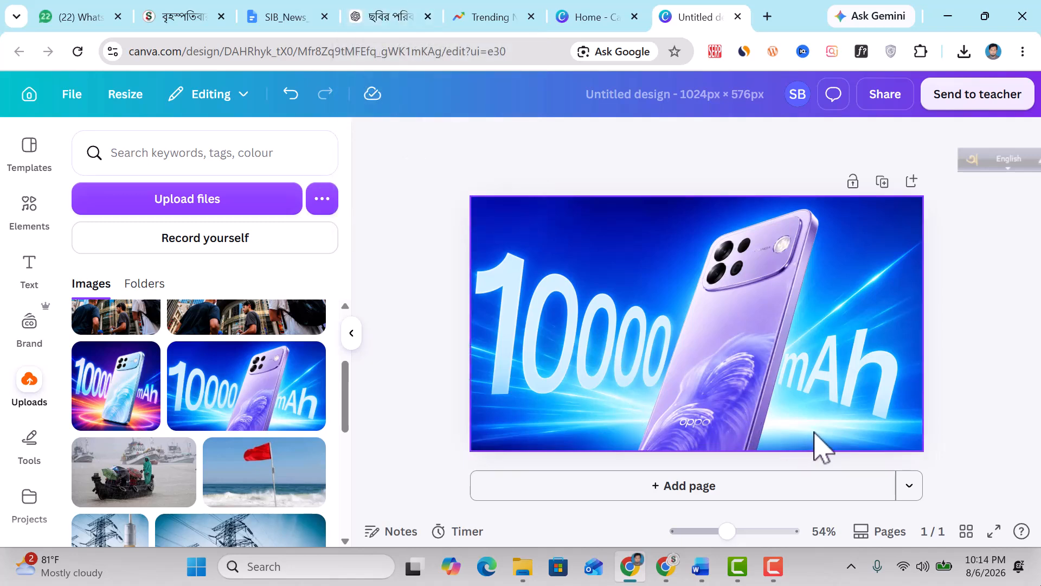
Step: Switch to the policy document in Google Docs and copy the caption "ছবি: এআই-সম্পাদিত" from the caption table
mouse_move(300, 20)
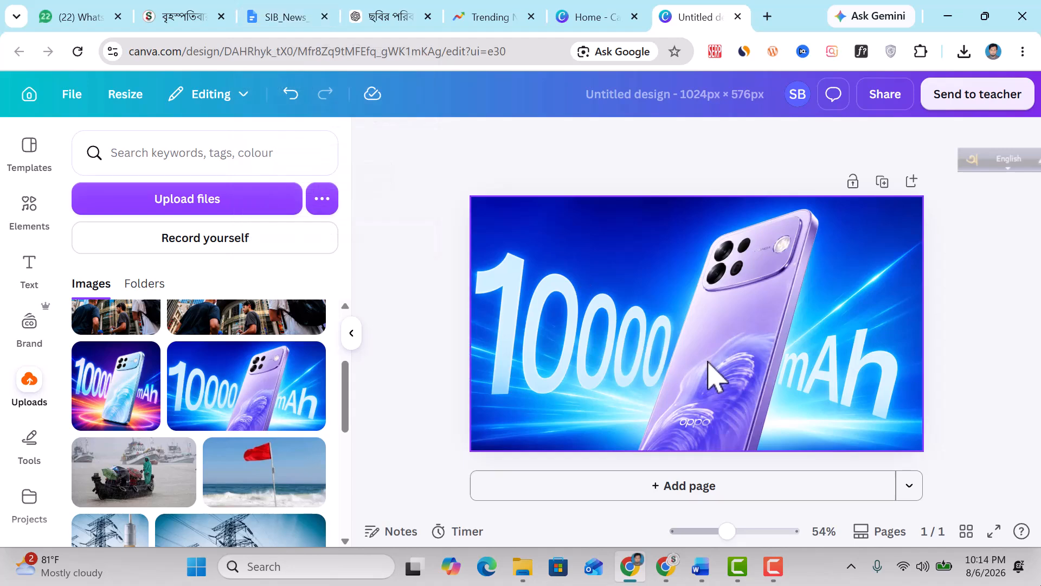
click(255, 16)
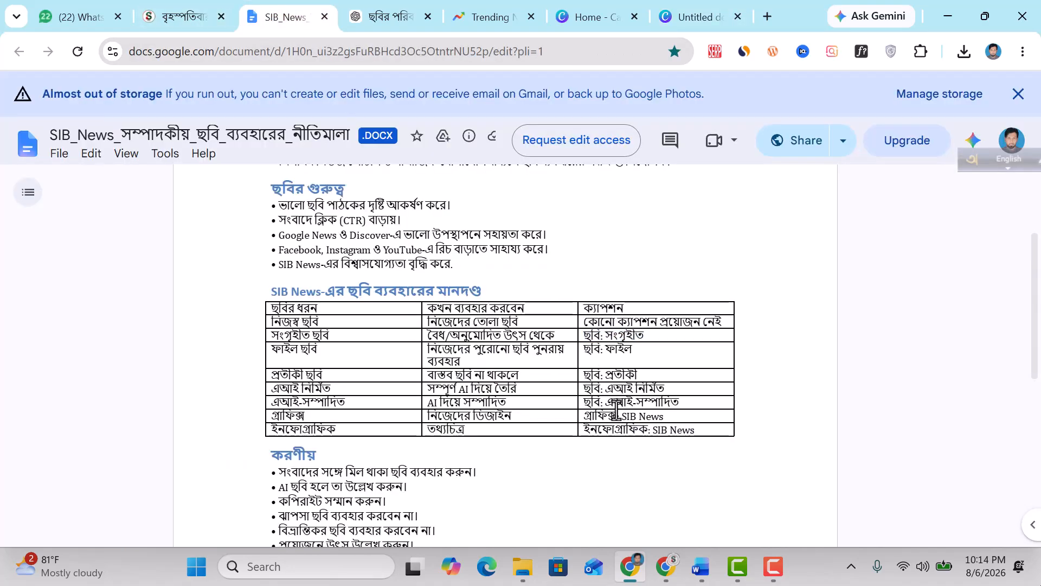
drag(586, 402, 672, 407)
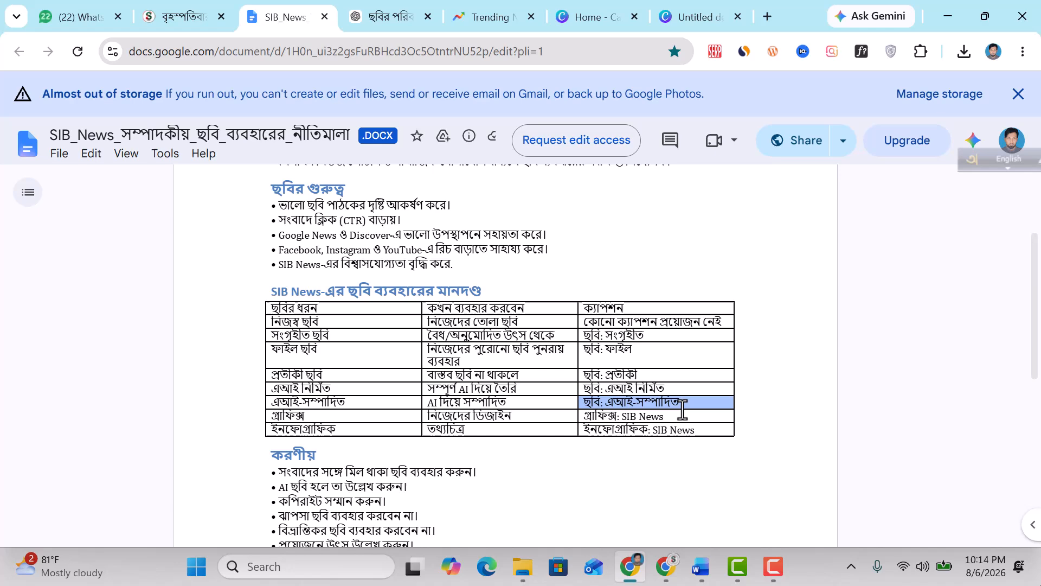
right_click(658, 404)
click(713, 426)
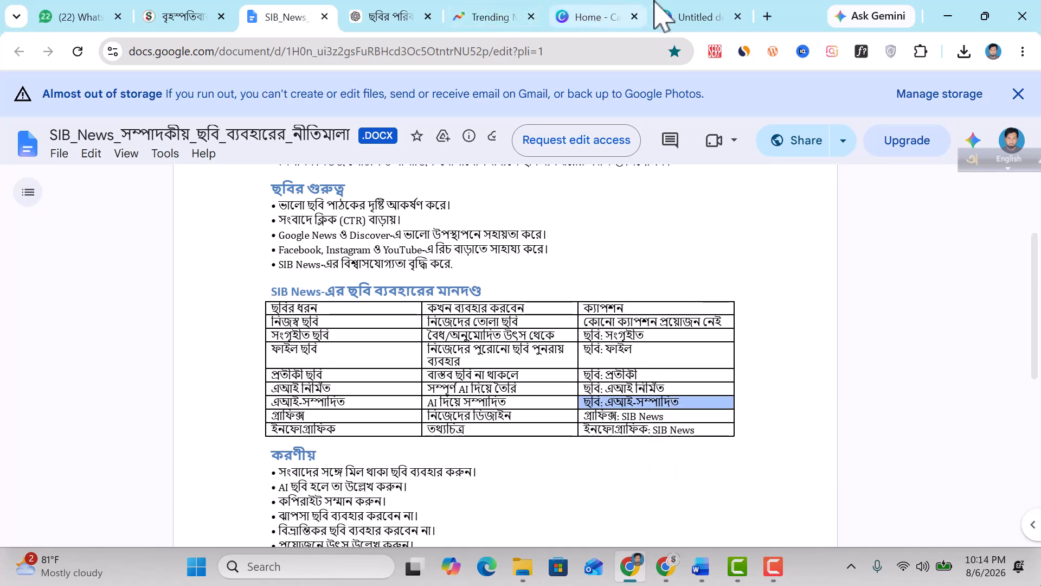
Step: Return to the Canva design, add a body text box and replace its text with the copied caption "ছবি: এআই-সম্পাদিত"
click(696, 18)
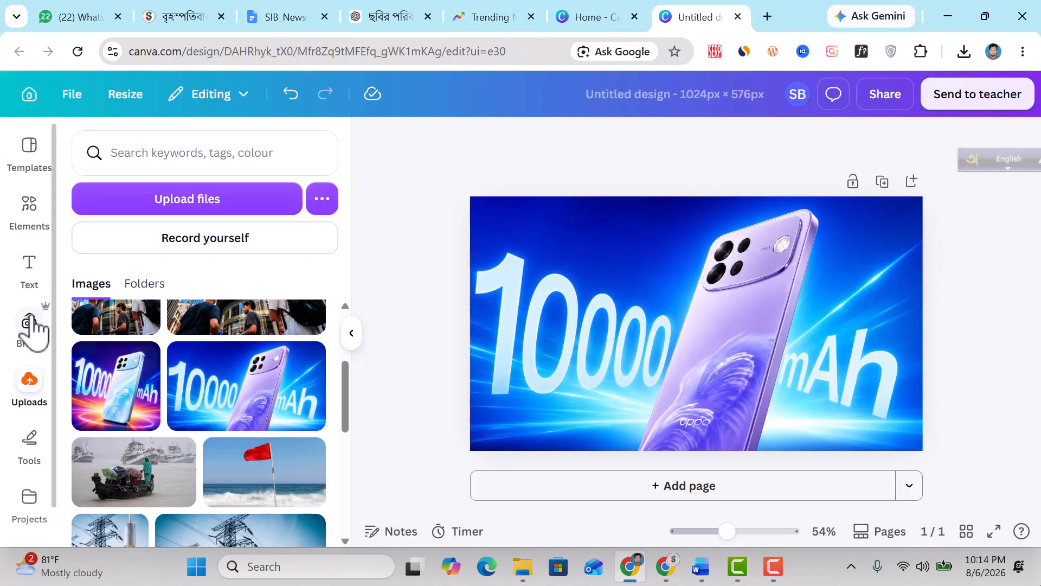
click(31, 271)
click(146, 450)
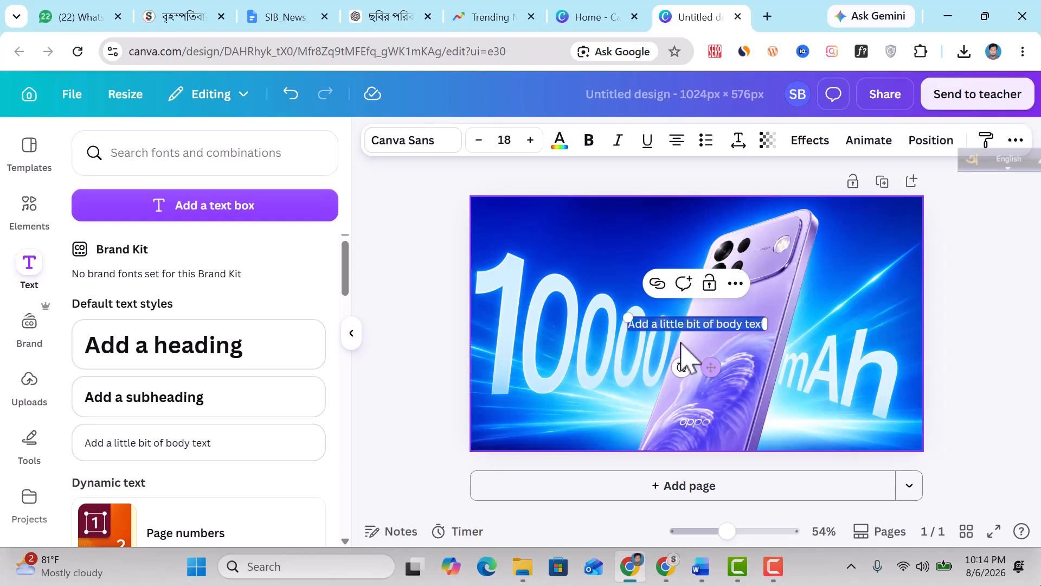
right_click(691, 323)
click(748, 221)
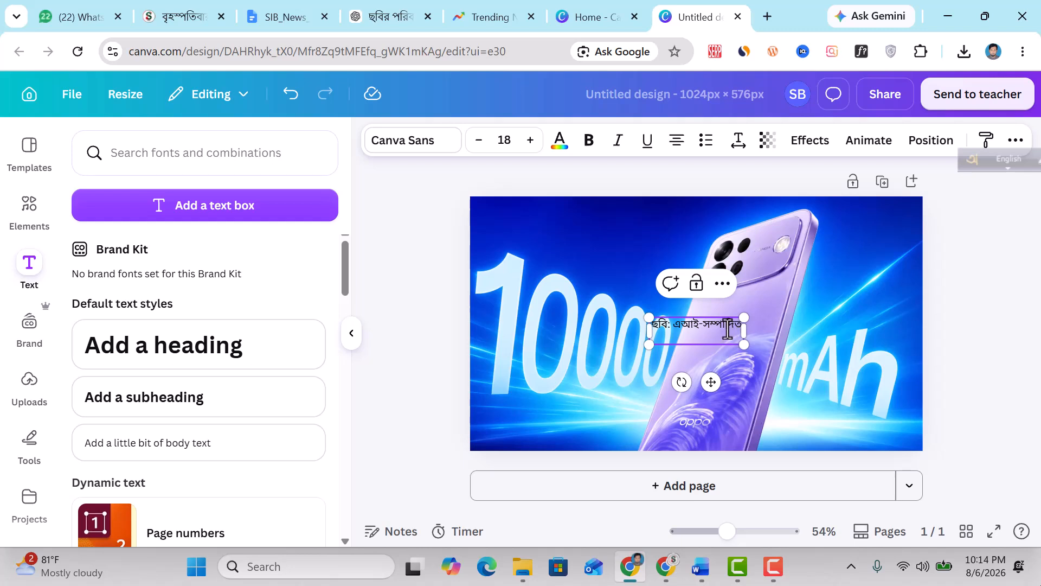
Step: Trim the empty line from the caption box and shrink the caption to size 9.4 in the image's lower-left corner
click(747, 343)
click(738, 336)
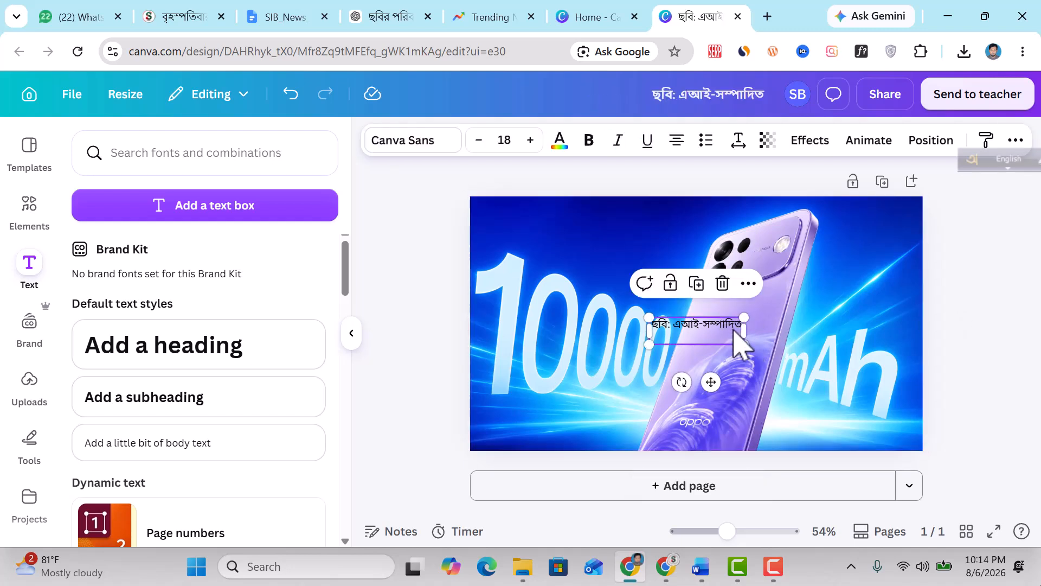
mouse_move(747, 331)
mouse_down()
mouse_move(798, 340)
mouse_move(713, 347)
mouse_move(753, 339)
mouse_up()
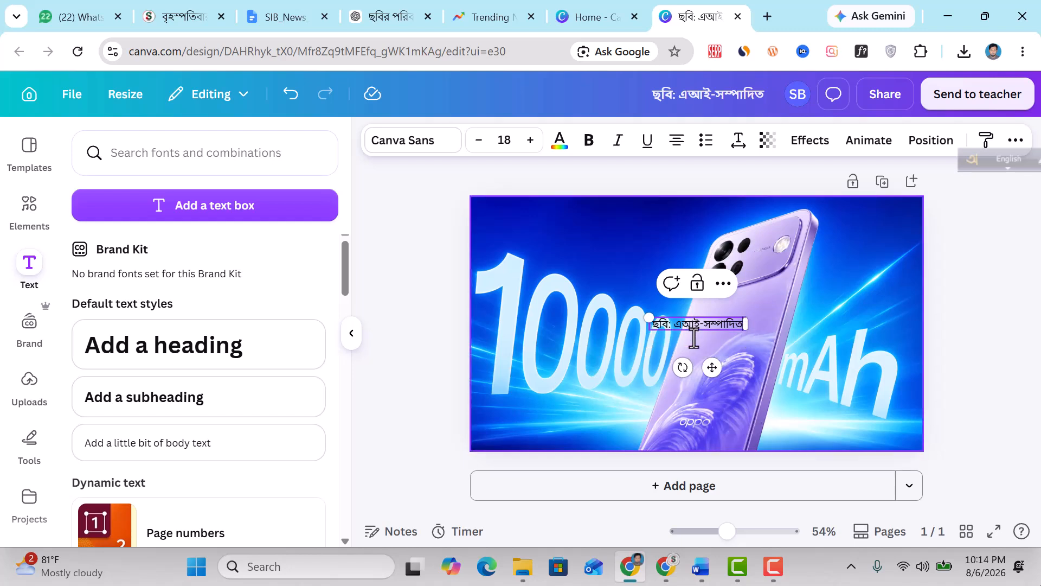
click(781, 338)
click(732, 328)
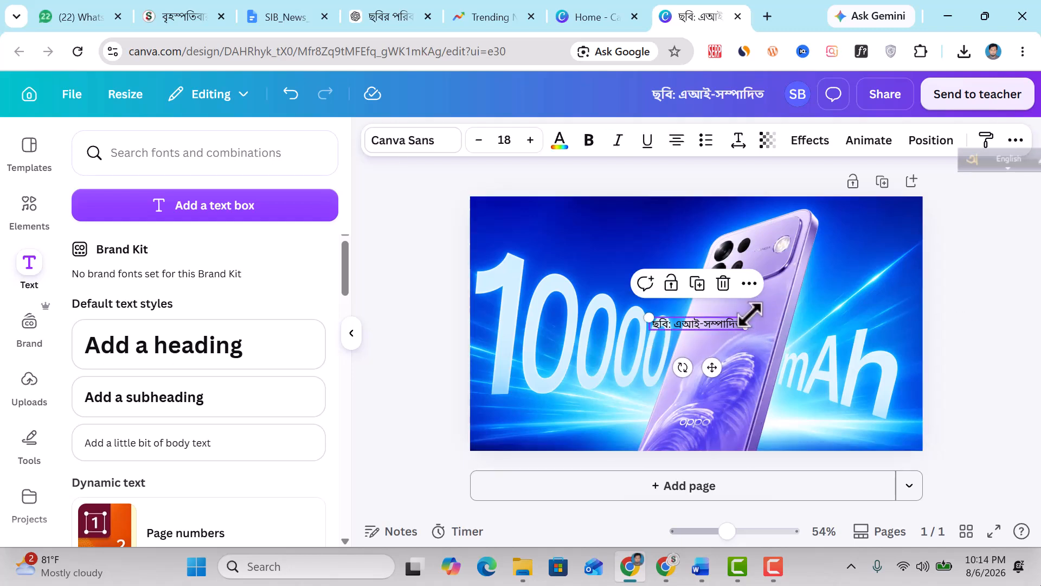
drag(747, 329, 521, 478)
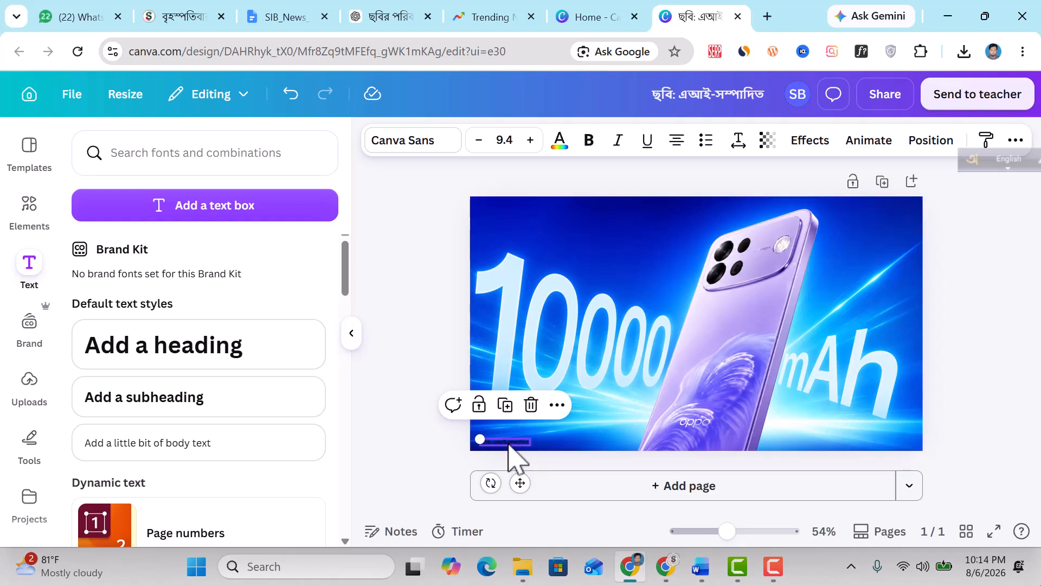
Step: Apply the Background effect to the caption text and set the effect colour to black
click(808, 142)
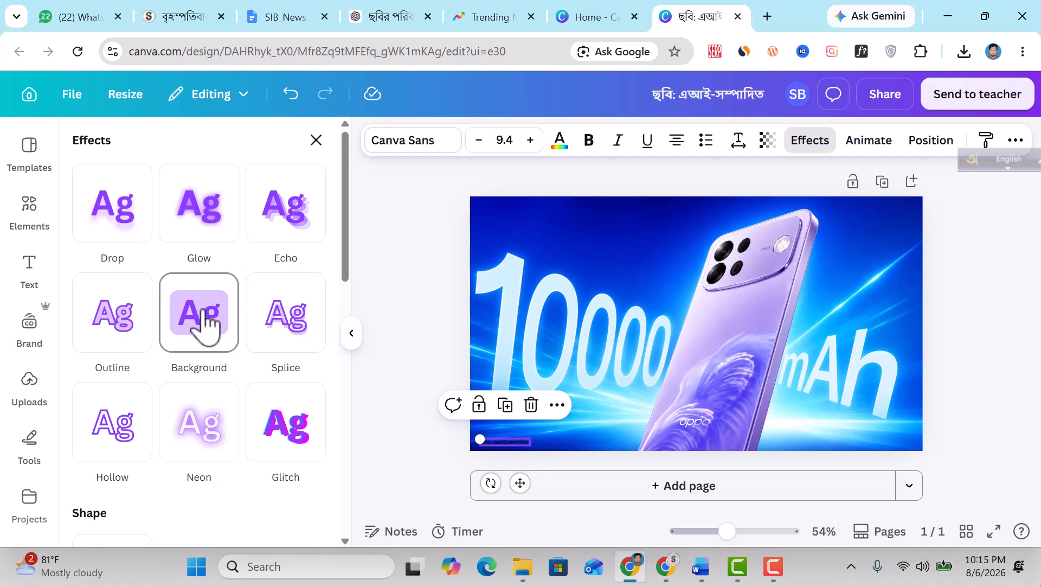
click(205, 325)
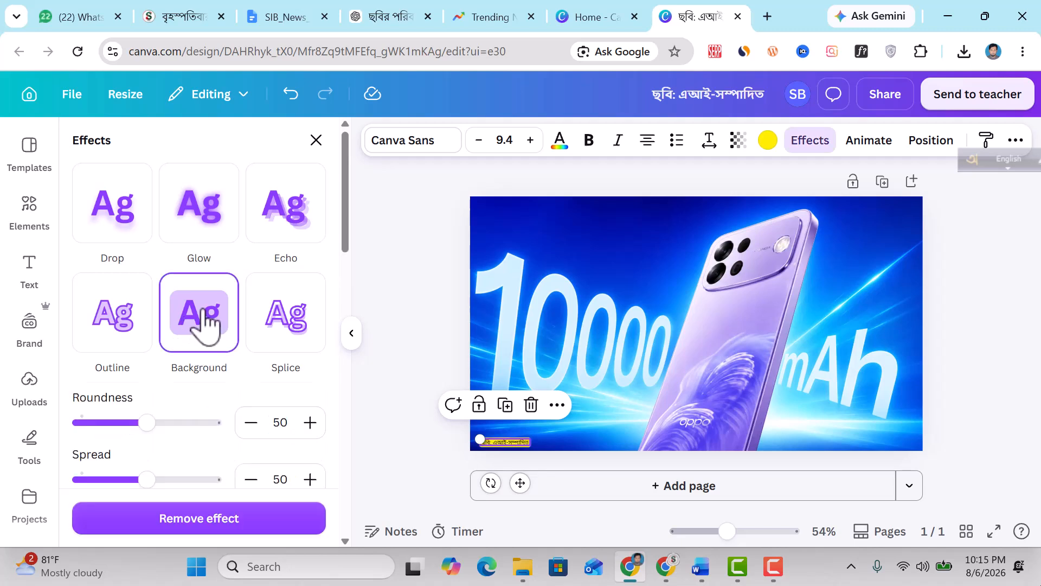
click(768, 141)
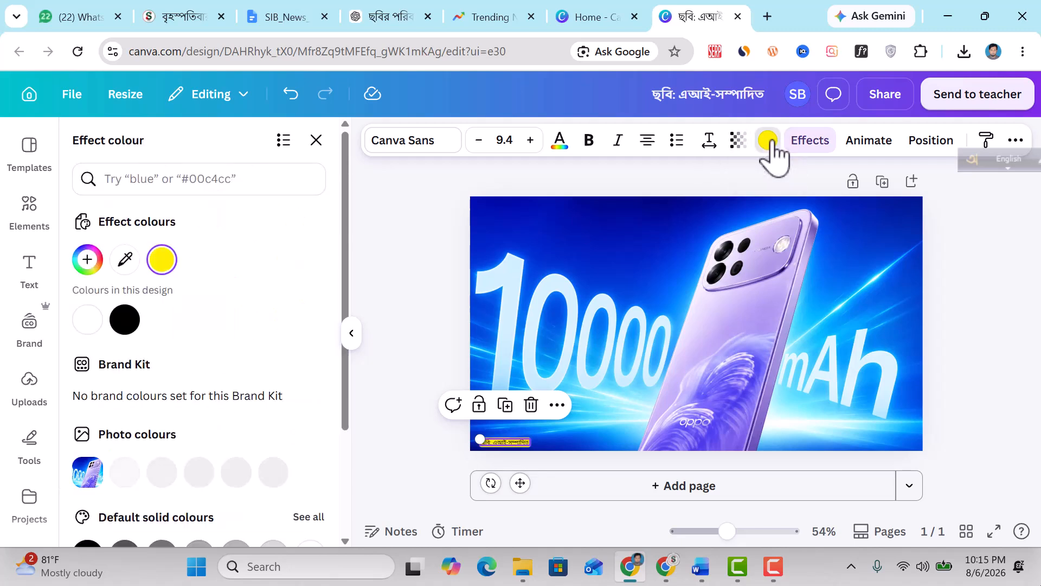
click(124, 319)
click(992, 332)
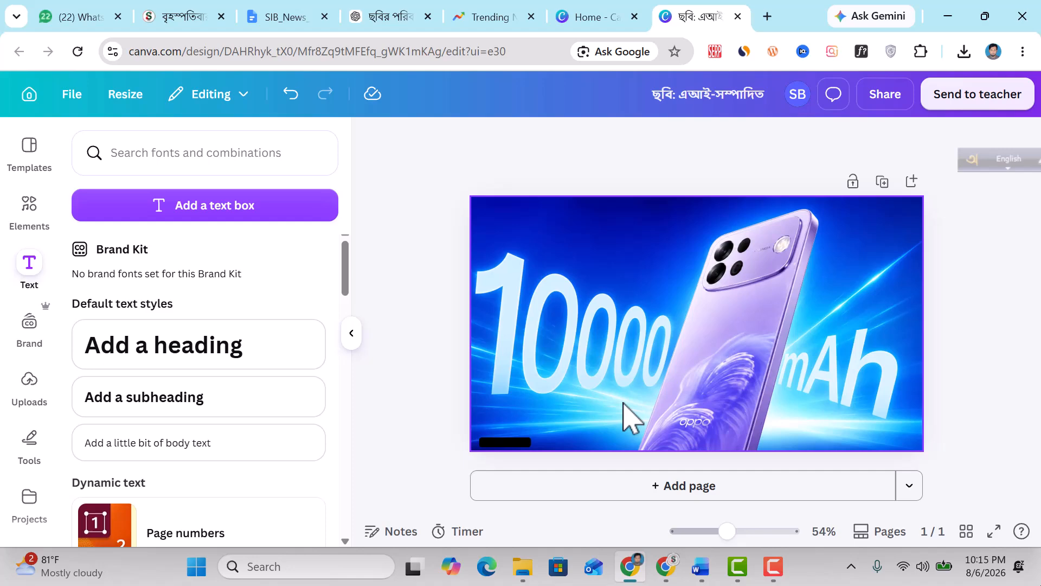
Step: Change the caption's text colour to white
click(491, 446)
click(559, 140)
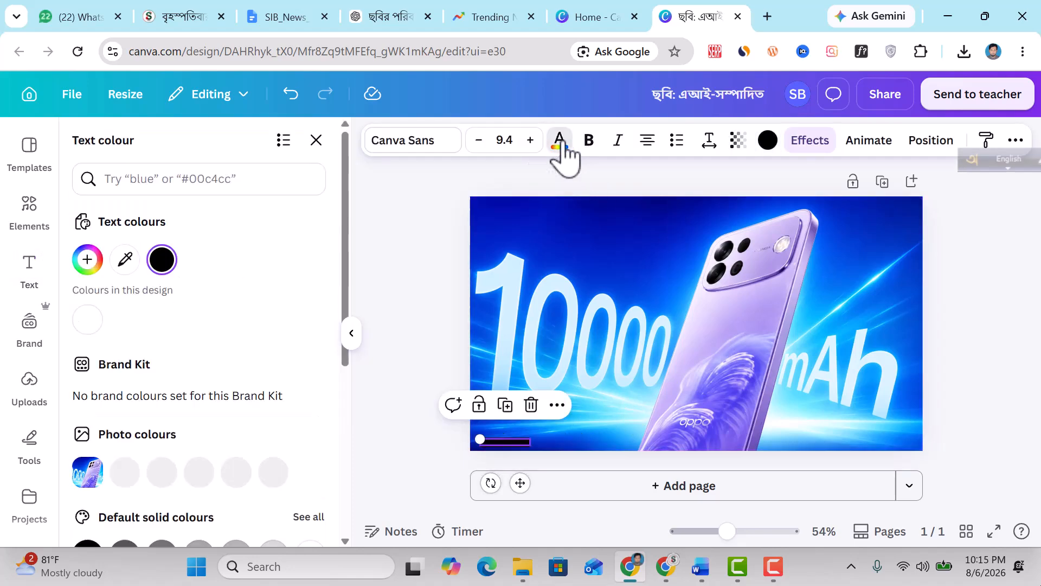
click(89, 321)
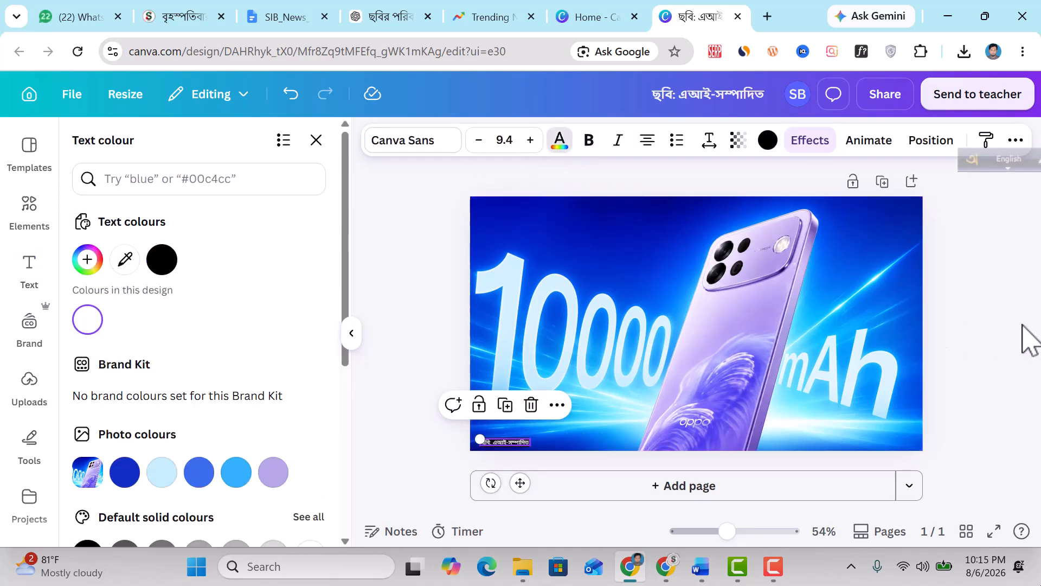
key(Escape)
click(993, 303)
Step: Set both the spread and the roundness of the caption's Background effect to 13
click(517, 443)
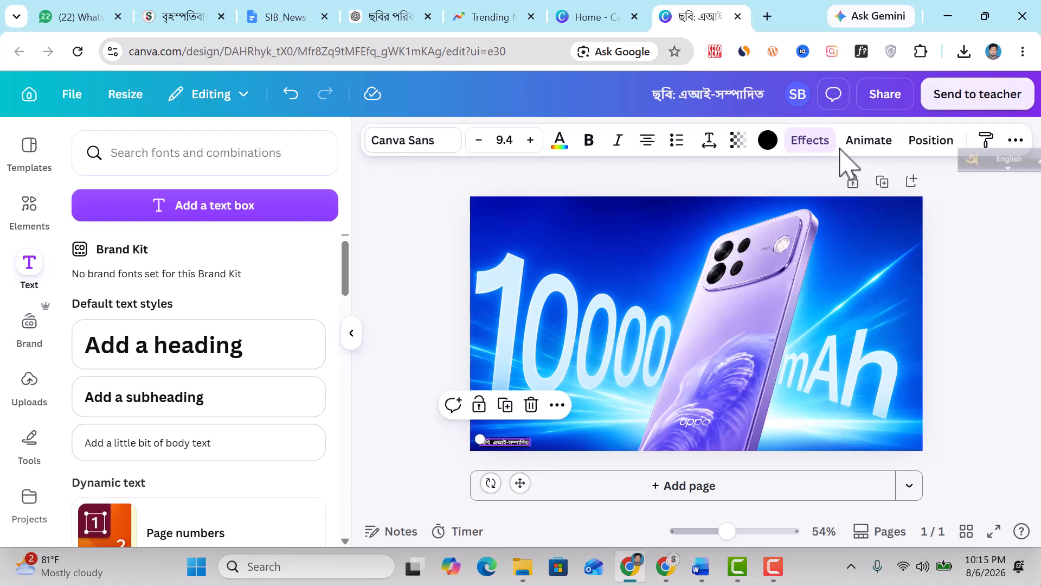
click(811, 142)
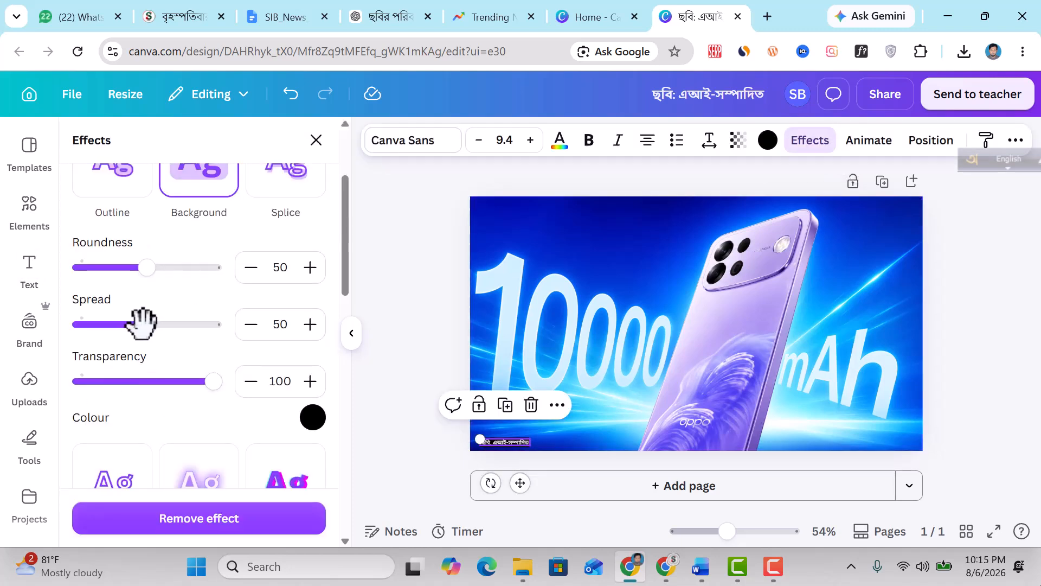
drag(142, 324, 94, 325)
drag(147, 267, 100, 269)
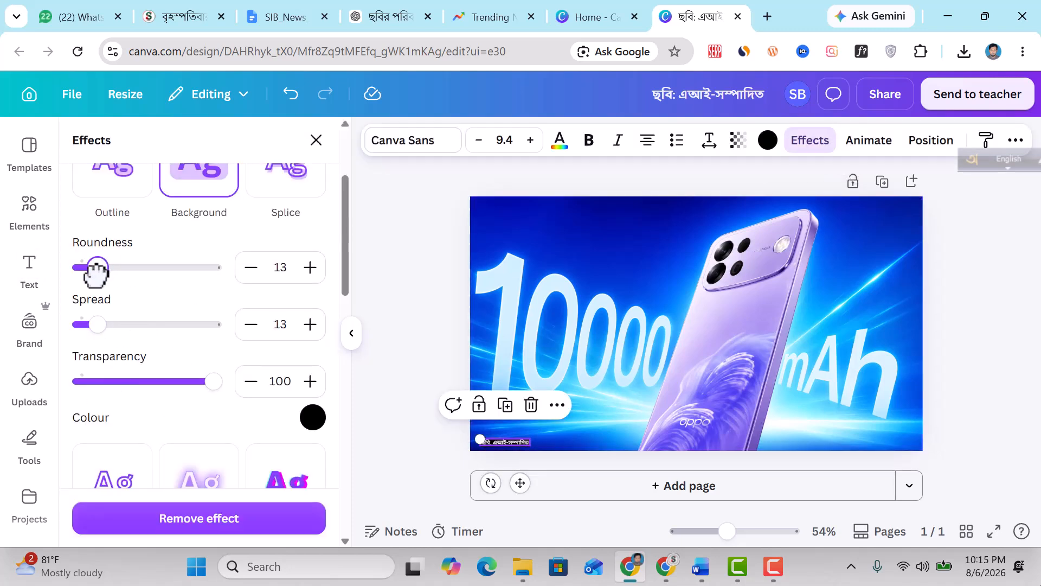
click(997, 293)
Step: Nudge the caption left so it sits closer to the image's lower-left corner, and deselect it
click(518, 442)
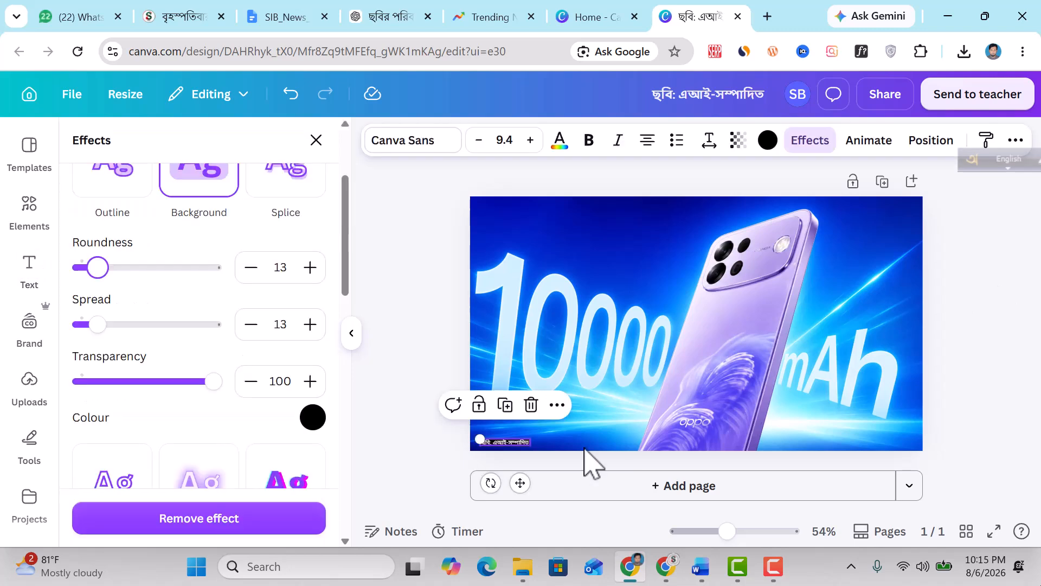
click(591, 464)
click(507, 442)
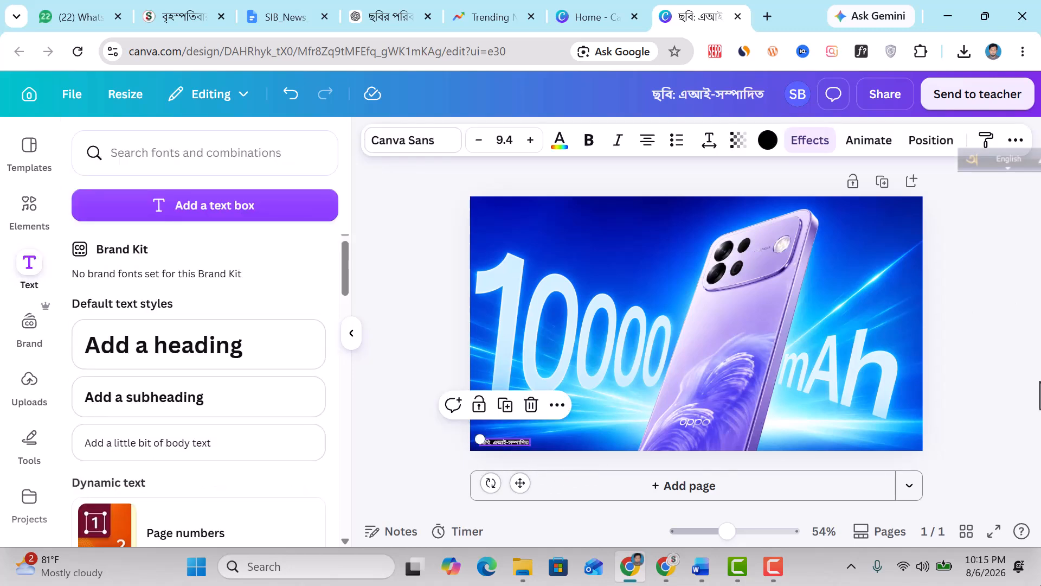
key(Left)
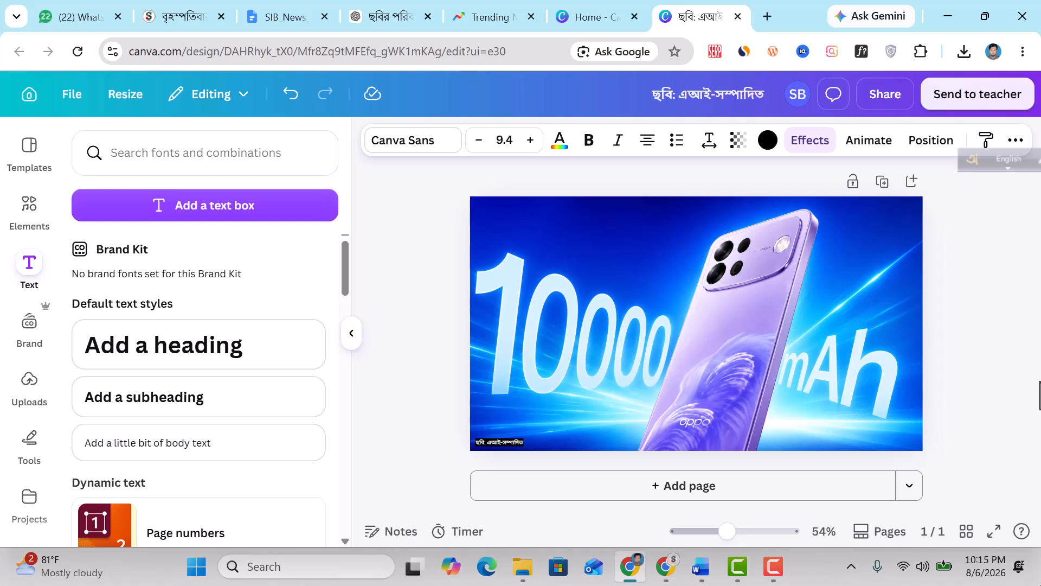
click(1022, 298)
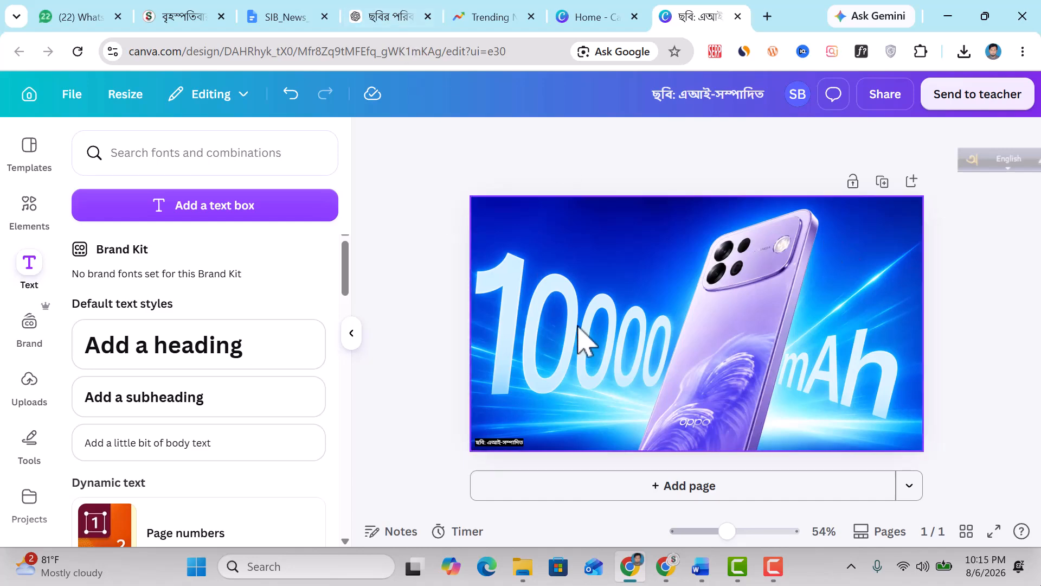
Step: Switch to the image SEO policy in Word and review the Image File Name Standard's format and example file names
click(700, 566)
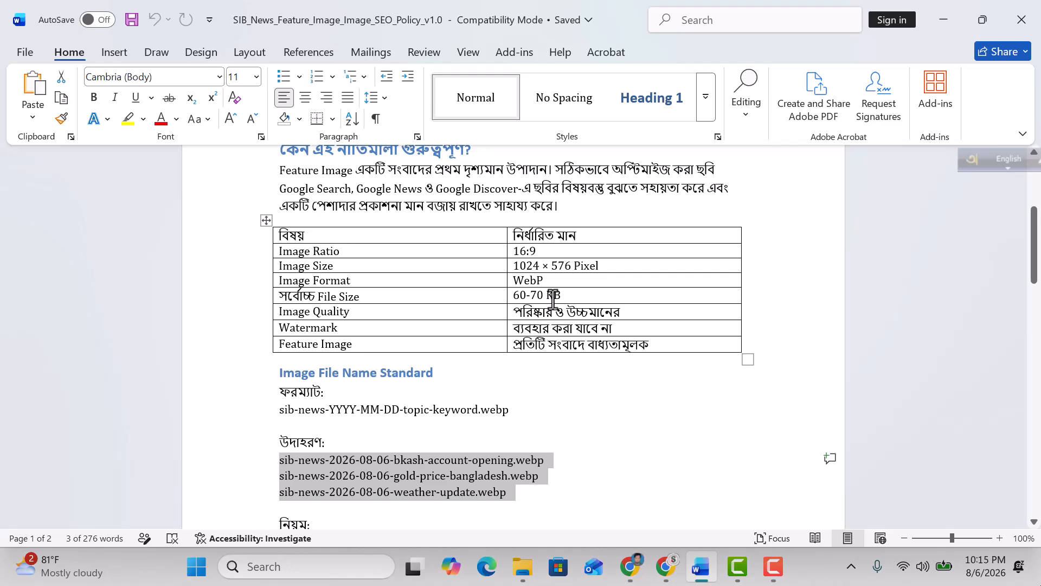
scroll(562, 344, down, 3)
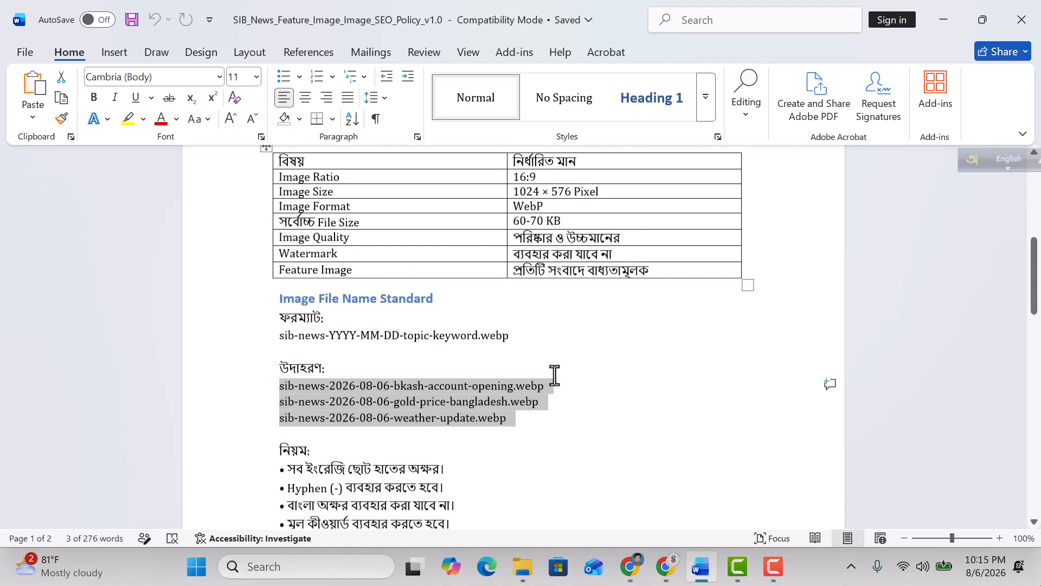
scroll(310, 301, up, 1)
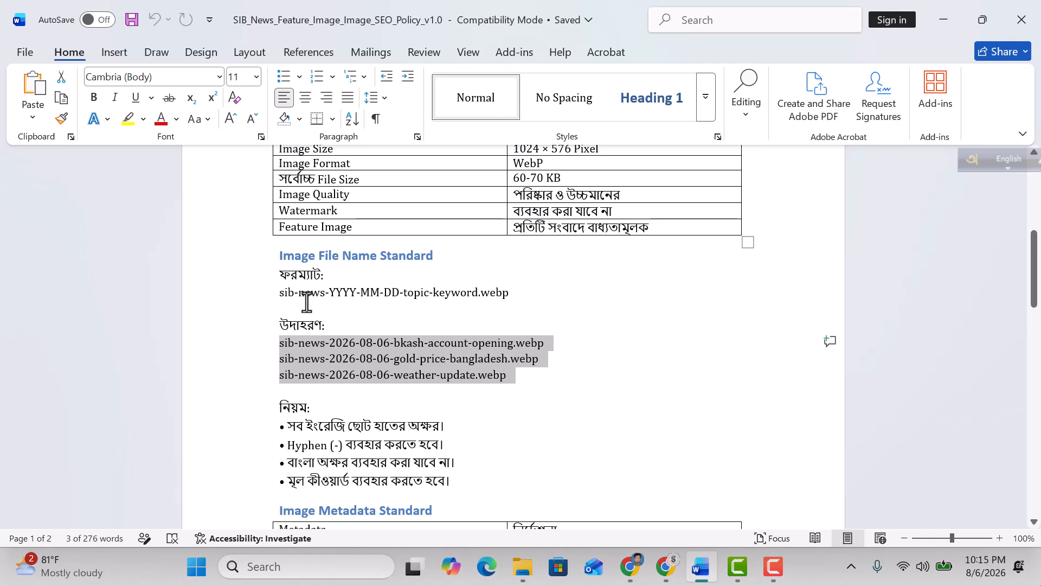
click(283, 296)
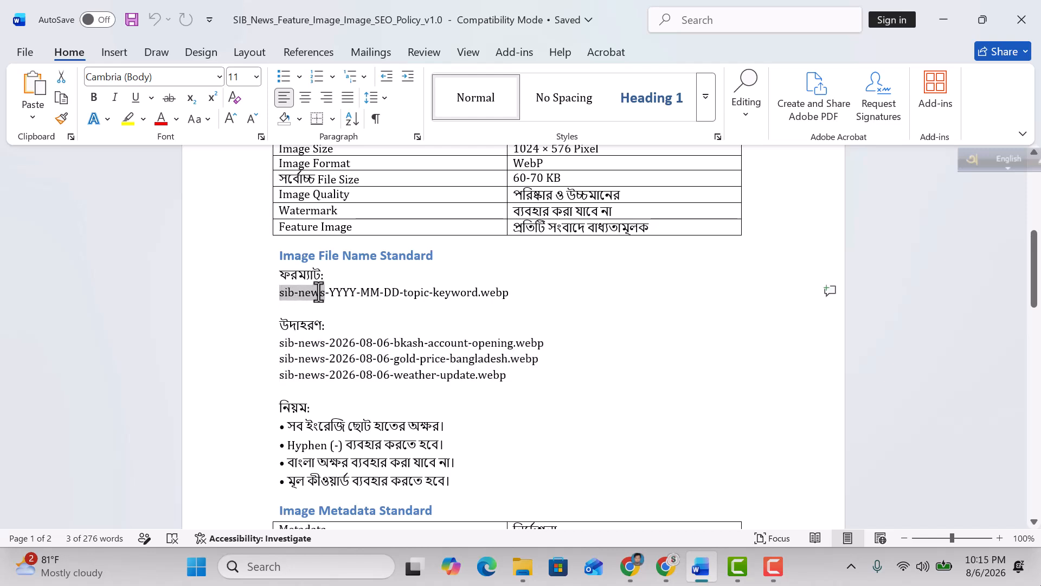
drag(323, 294, 460, 294)
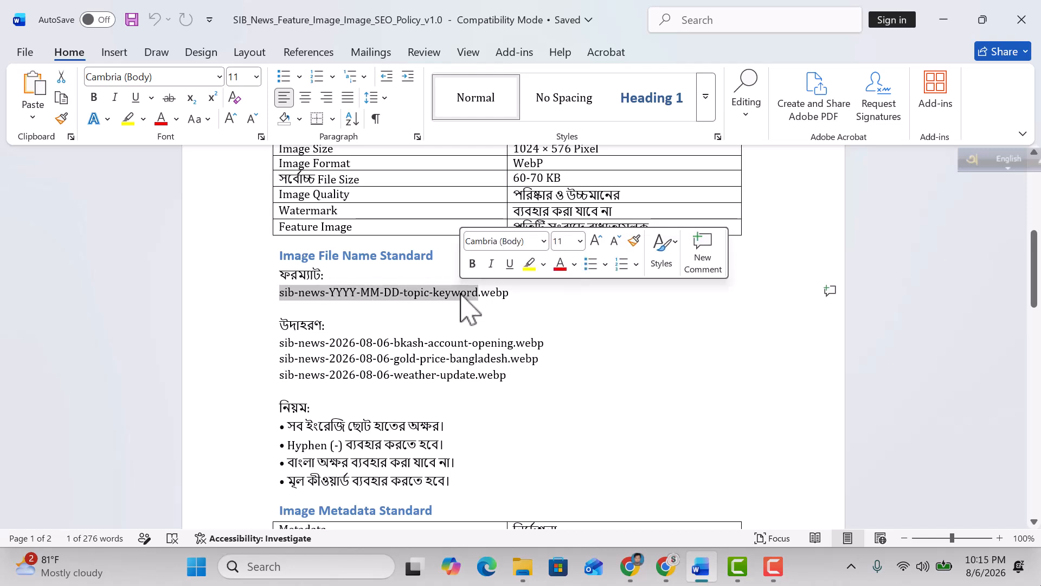
click(465, 326)
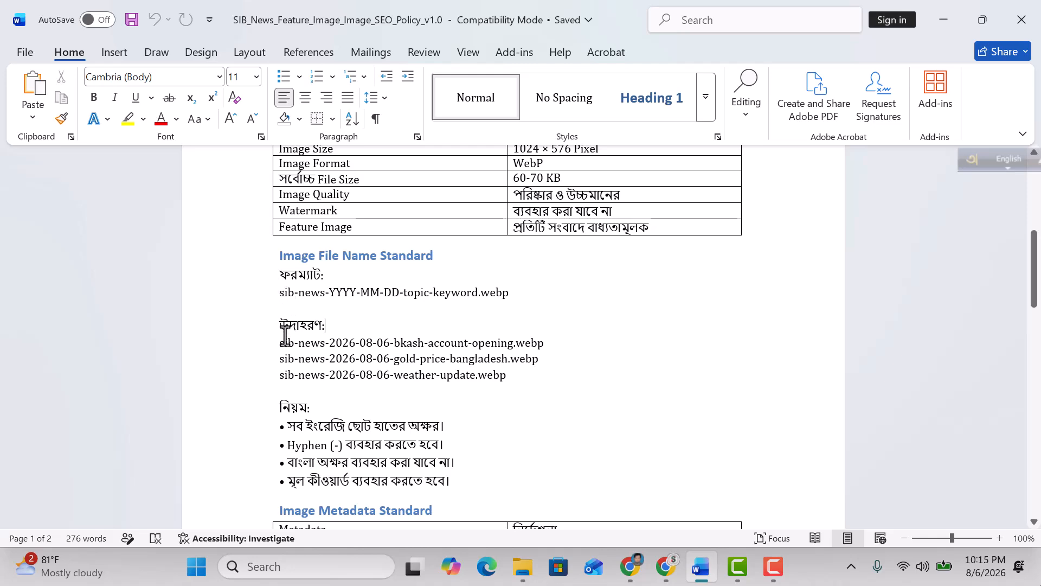
drag(275, 339, 553, 372)
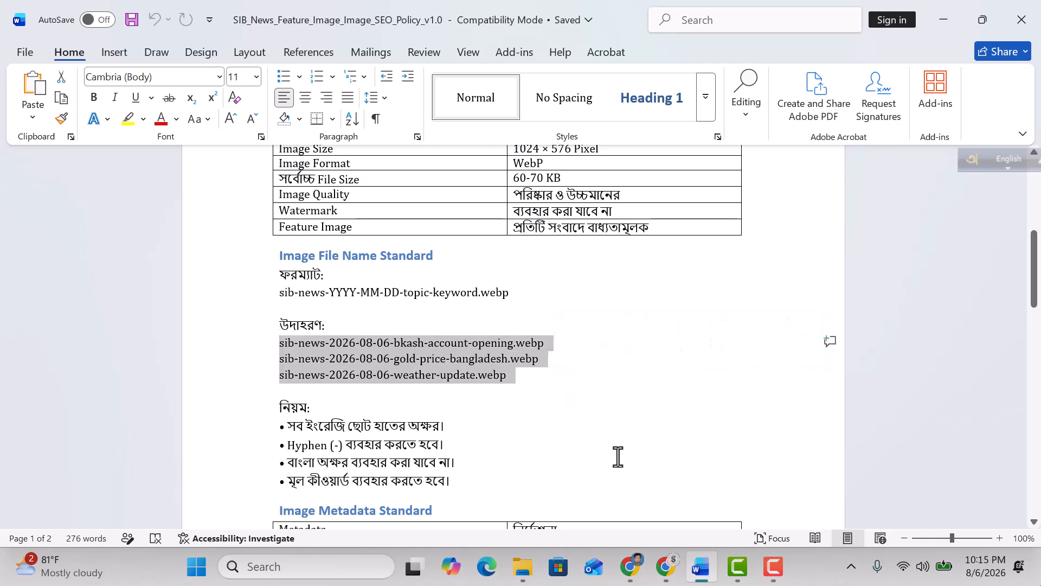
Step: Switch to ChatGPT, open the pinned news-writing assistant chat and go to the Teletalk offer article's SEO Section
click(637, 563)
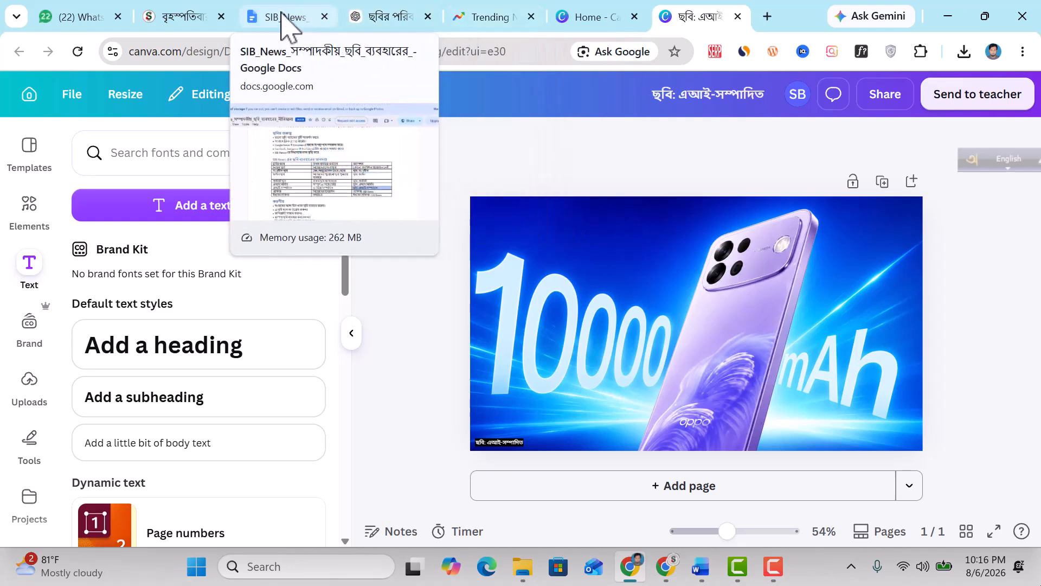
click(393, 18)
scroll(46, 263, up, 3)
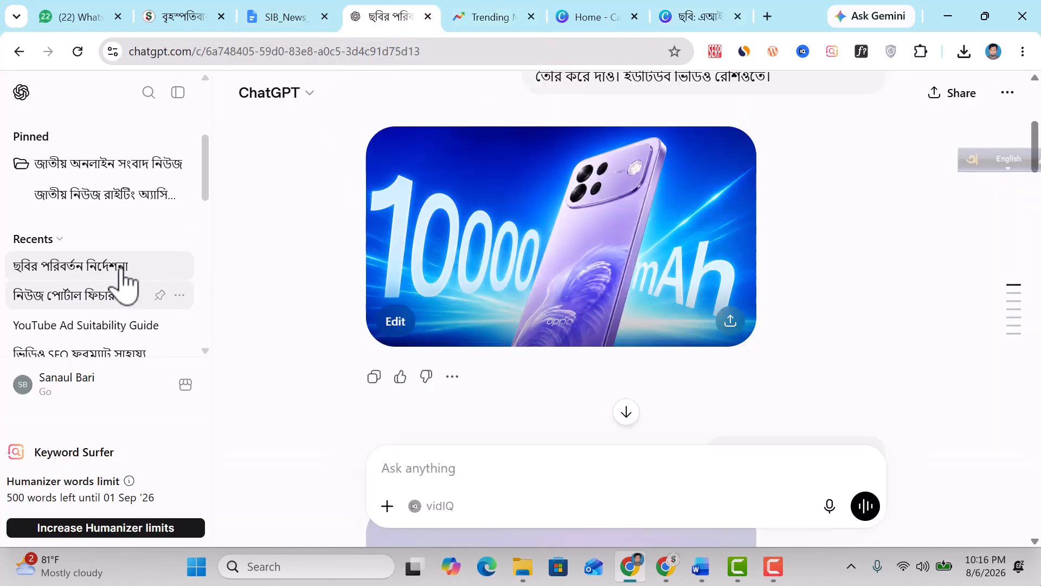
click(87, 242)
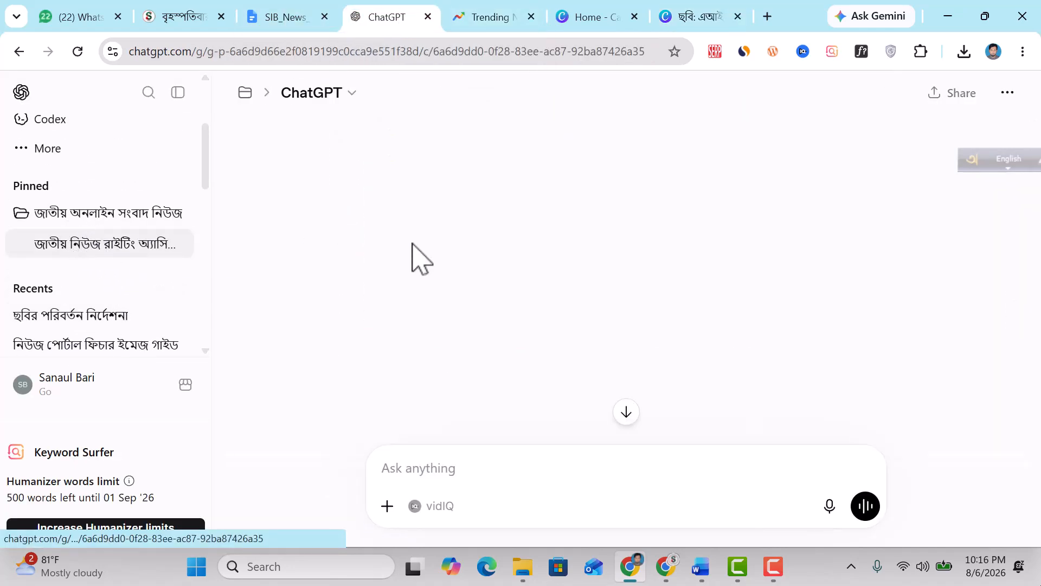
scroll(458, 260, up, 15)
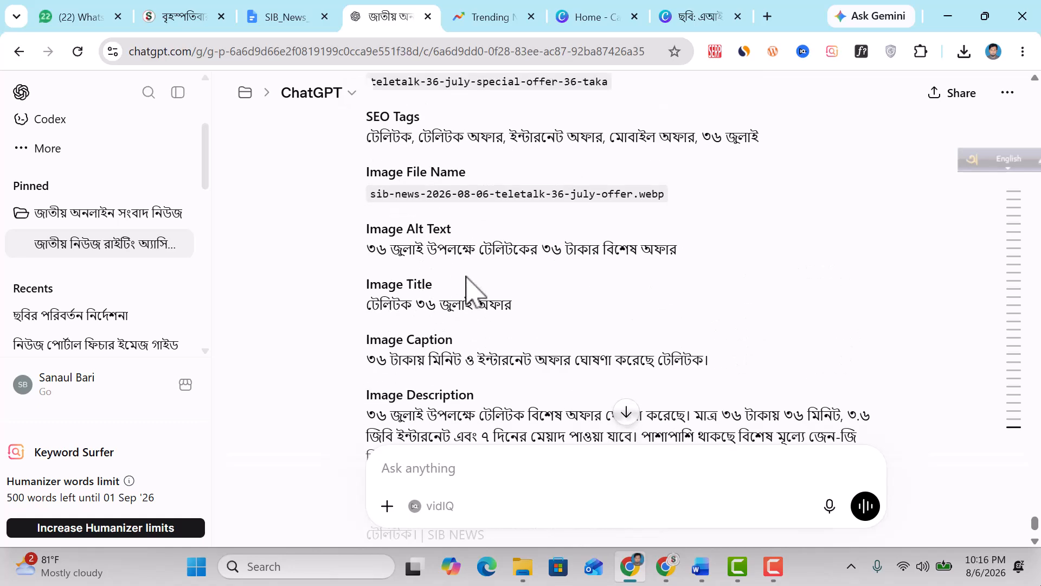
scroll(467, 266, down, 5)
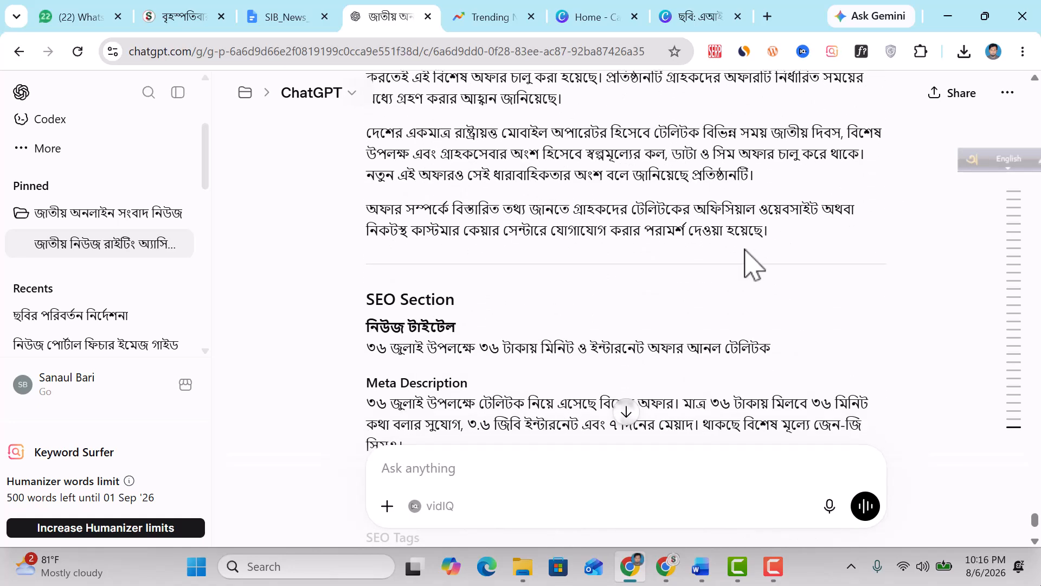
scroll(561, 260, down, 3)
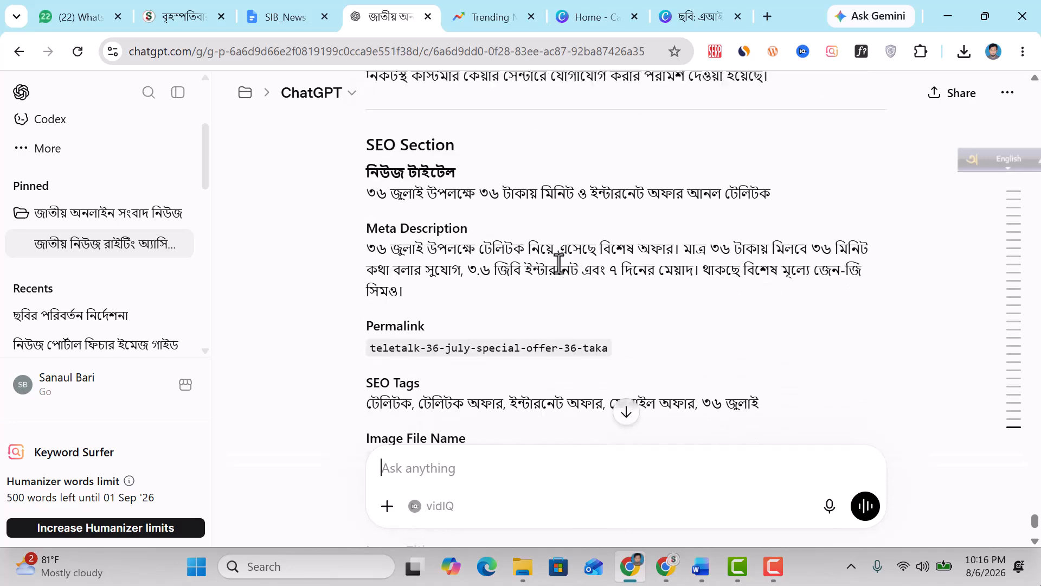
Step: Examine the SEO Section's meta description, permalink, SEO tags and image file name
drag(364, 143, 465, 162)
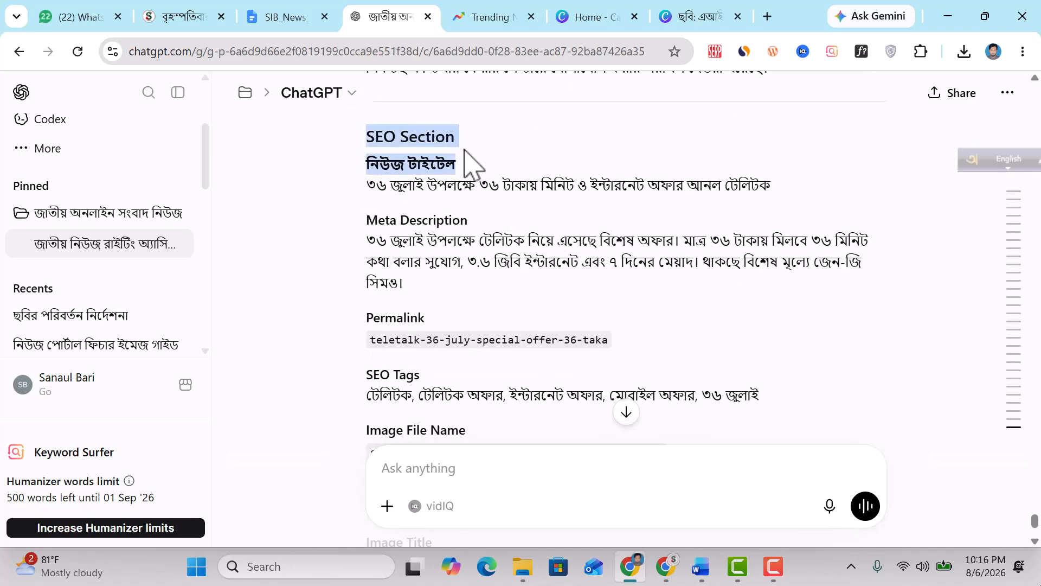
click(378, 213)
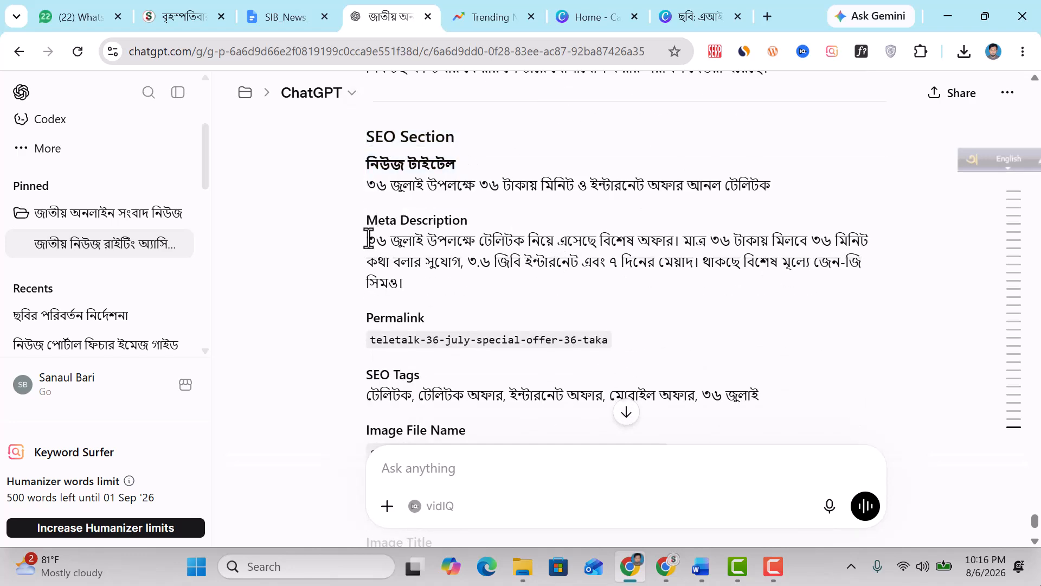
drag(368, 238, 434, 298)
scroll(428, 296, down, 2)
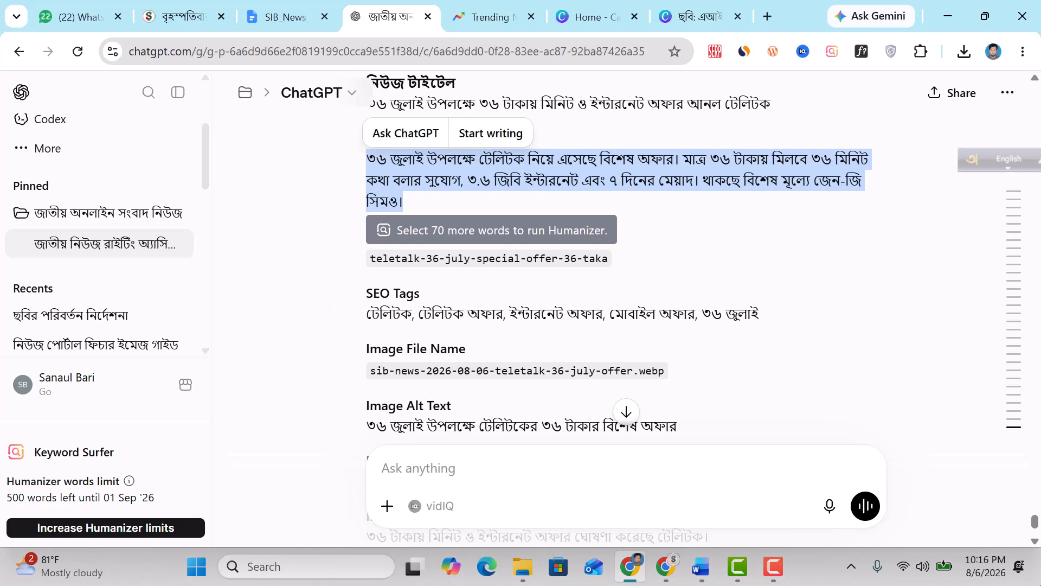
click(693, 264)
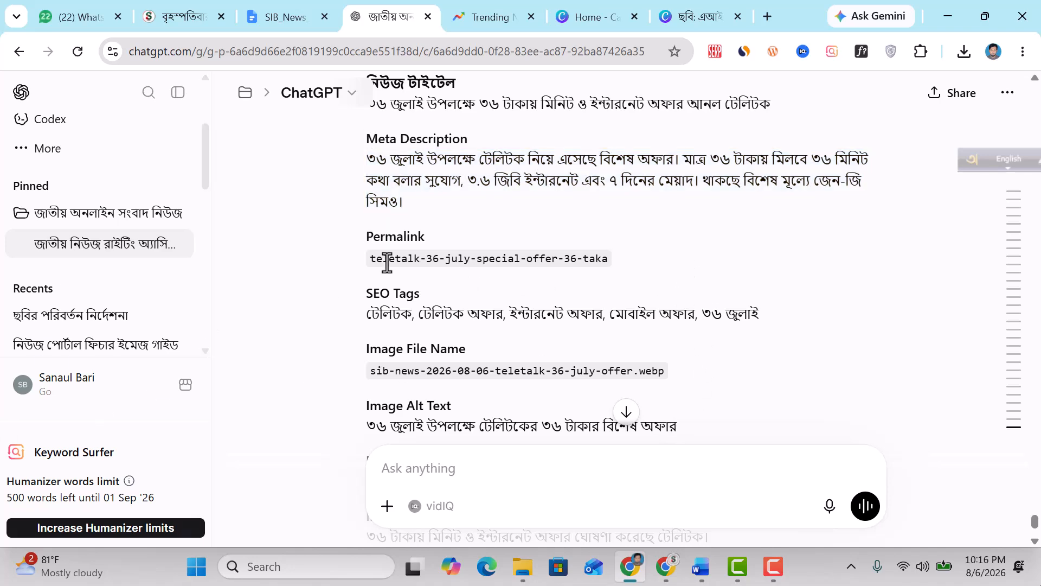
drag(368, 254, 634, 272)
drag(366, 314, 832, 328)
scroll(728, 372, down, 3)
click(371, 209)
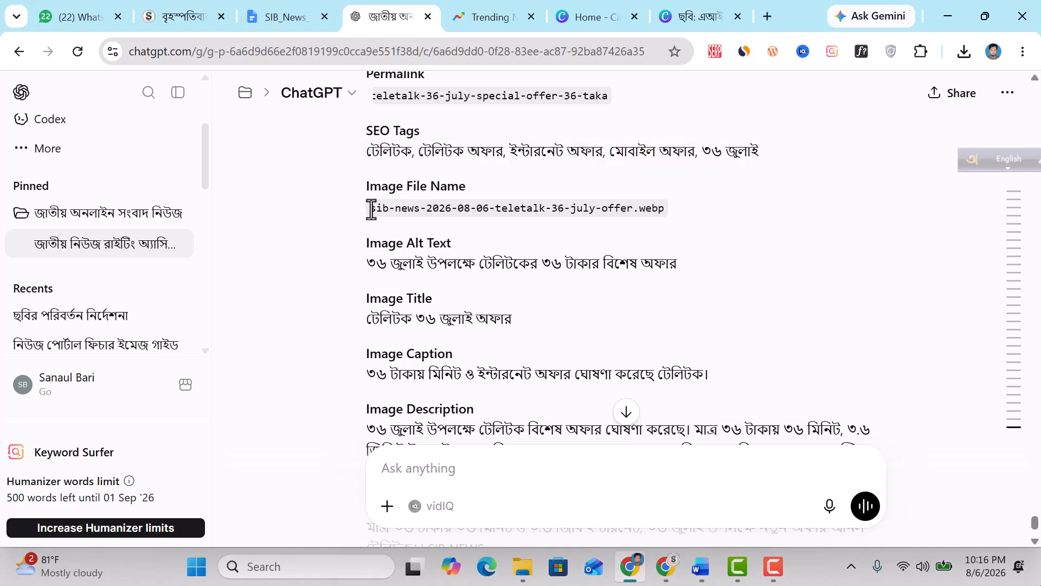
drag(370, 210, 633, 209)
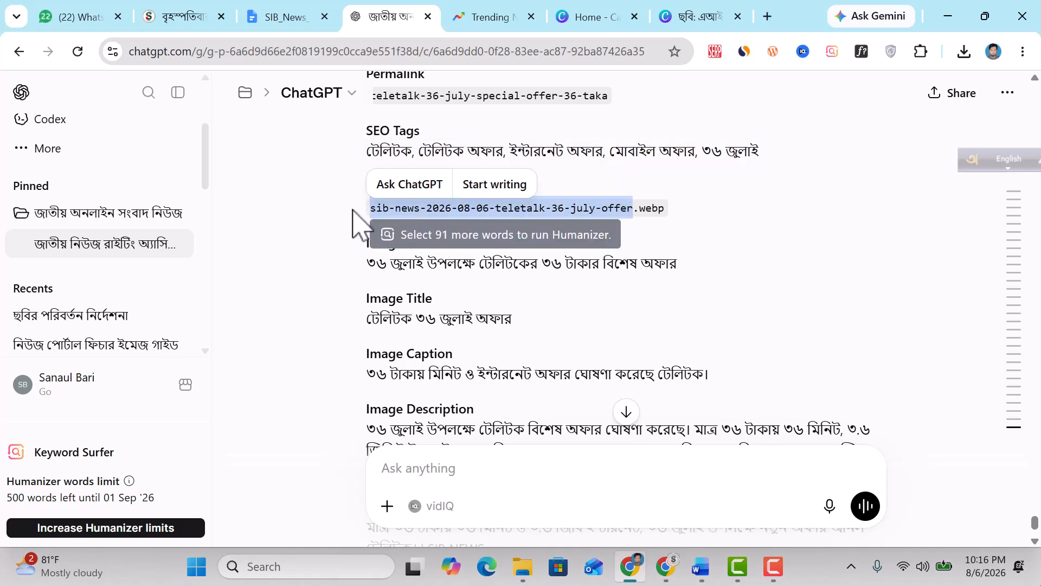
Step: Recheck the naming policy in Word, return to ChatGPT and copy the image file name "sib-news-2026-08-06-teletalk-36-july-offer" without its extension
click(700, 566)
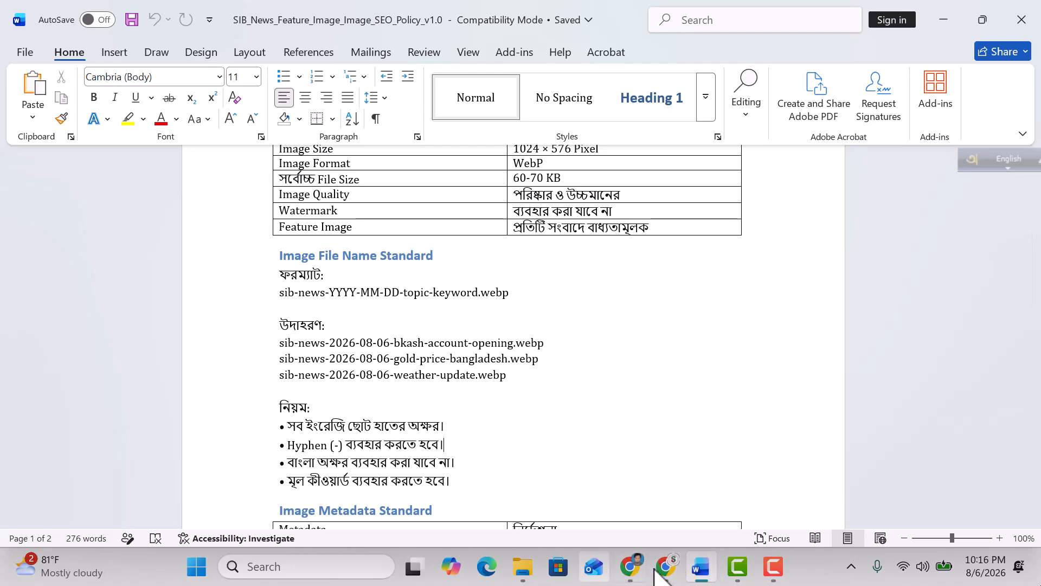
click(630, 568)
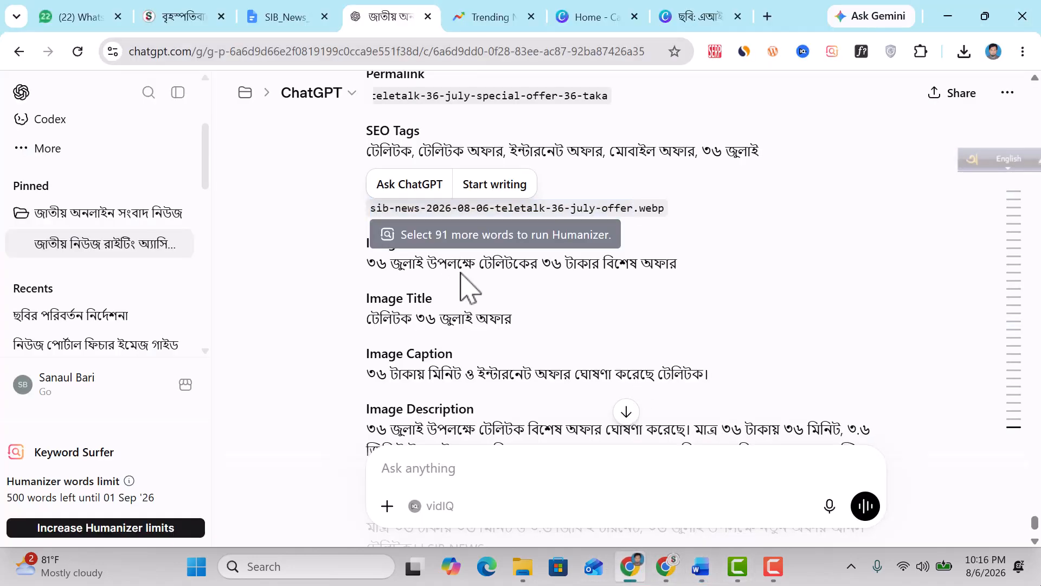
click(357, 217)
drag(391, 209, 627, 208)
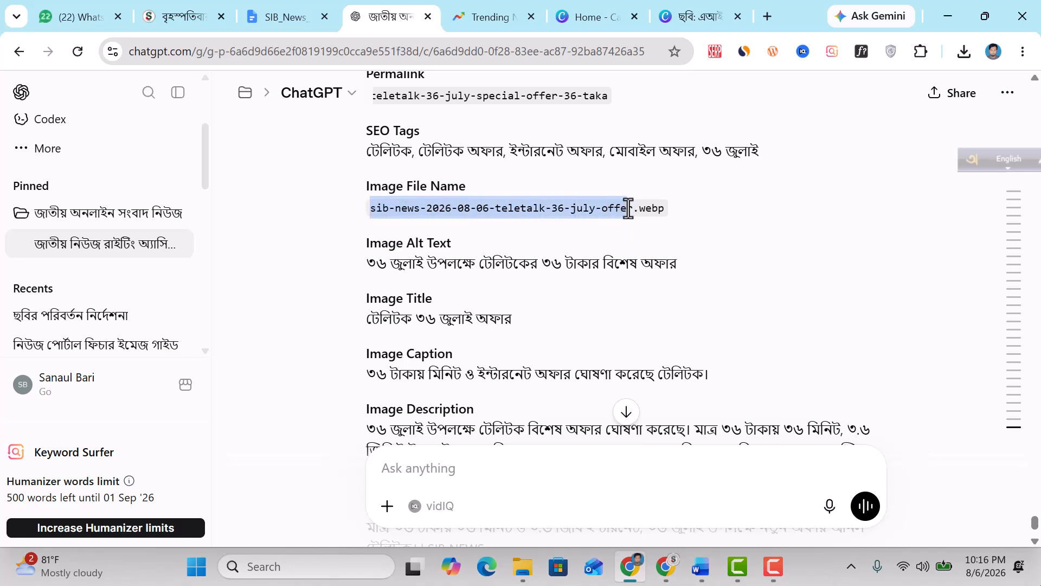
right_click(600, 208)
click(651, 162)
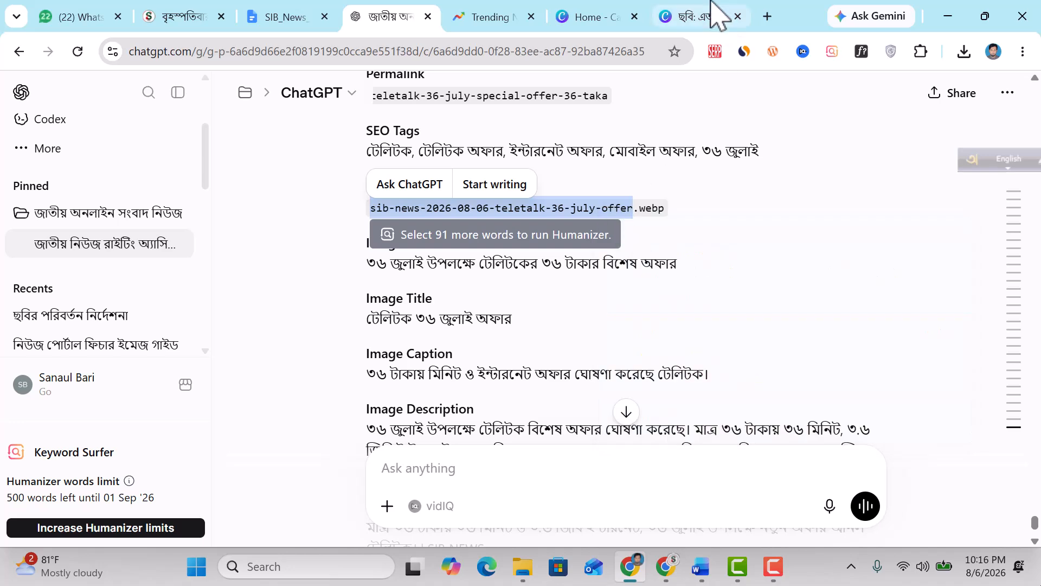
Step: Return to the Canva design and replace its title with the copied name "sib-news-2026-08-06-teletalk-36-july-offer"
click(699, 16)
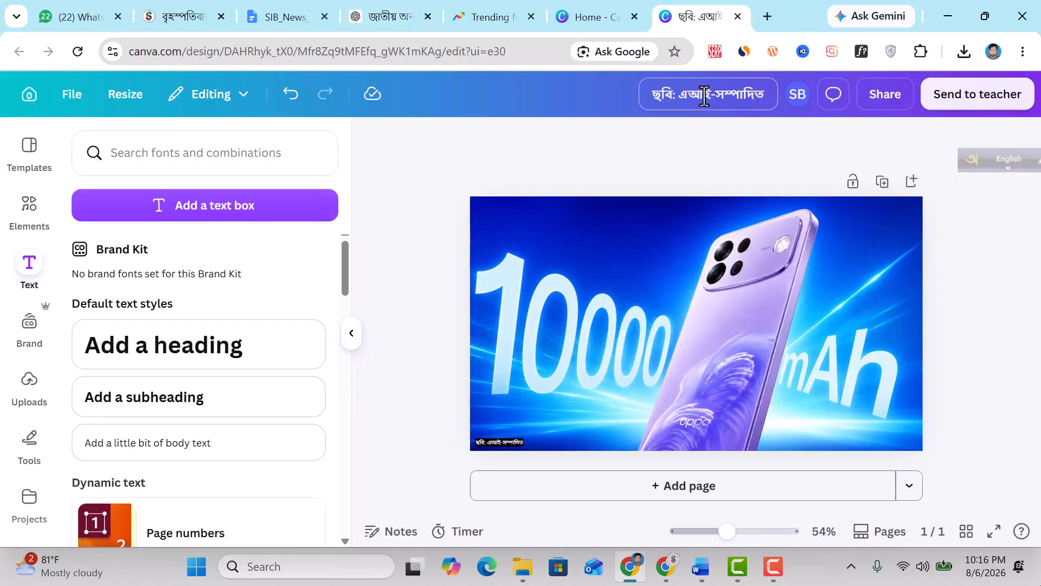
click(704, 96)
key(ctrl+v)
key(ctrl+a)
key(ctrl+v)
key(Return)
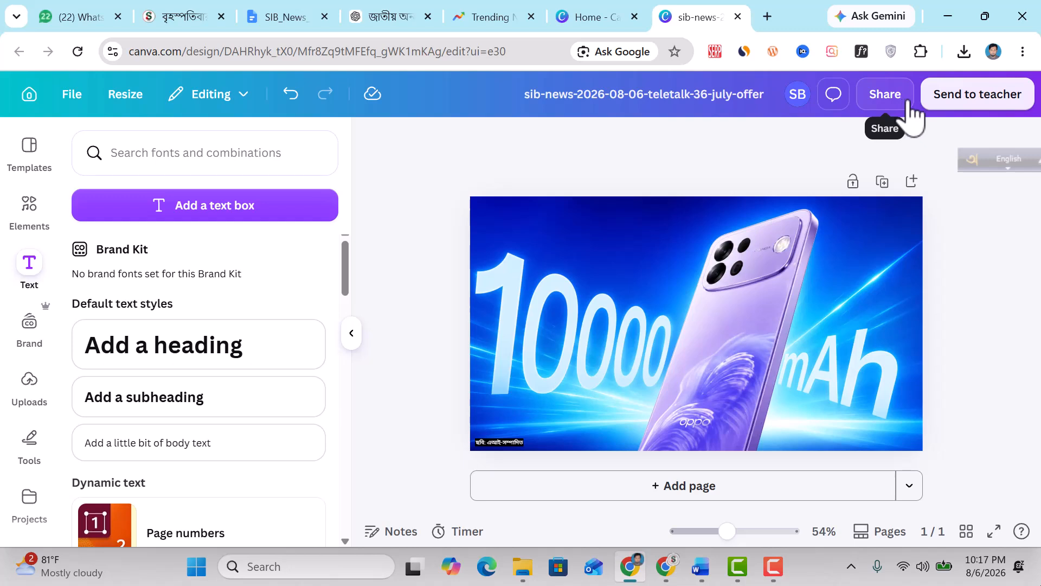
Step: Download the Canva design as a JPG at 1,024 × 576 px and check the file in the browser's recent downloads
click(870, 103)
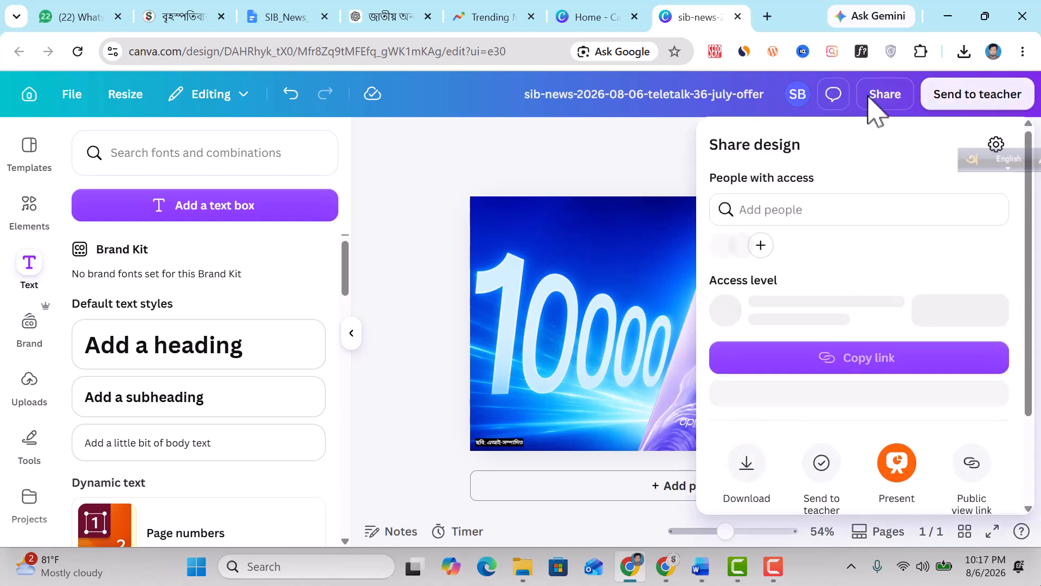
scroll(797, 385, down, 3)
click(754, 349)
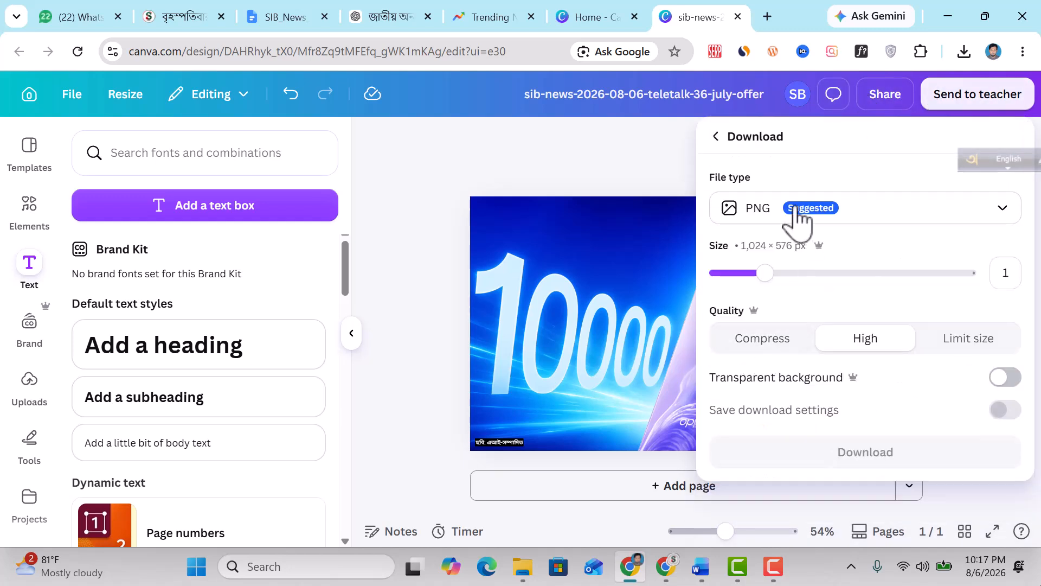
click(759, 217)
click(781, 260)
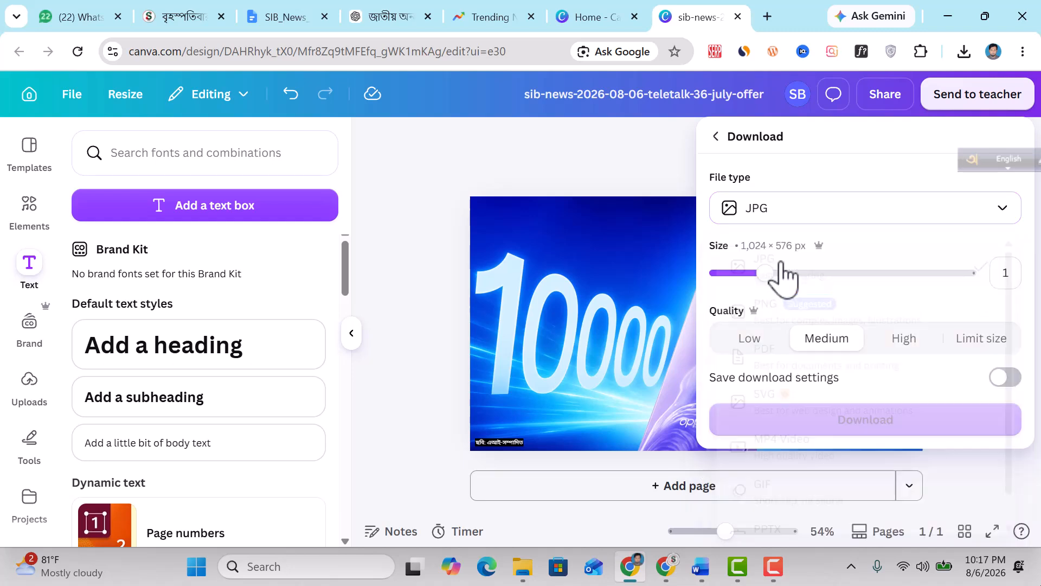
click(877, 434)
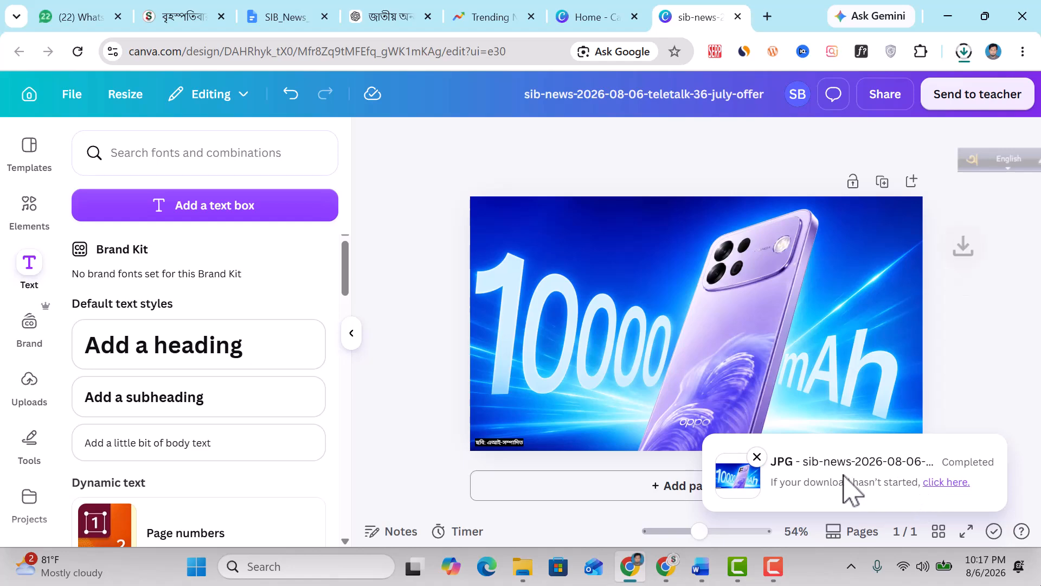
click(964, 51)
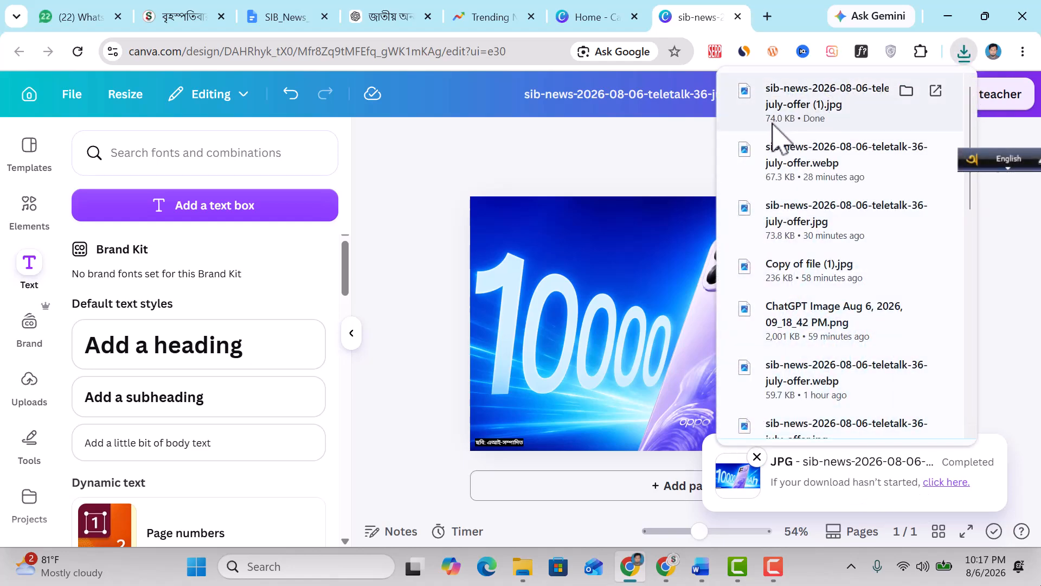
Step: Search Google for "jpg to webp" in a new browser tab and open Picflow's JPG to WEBP converter
click(767, 16)
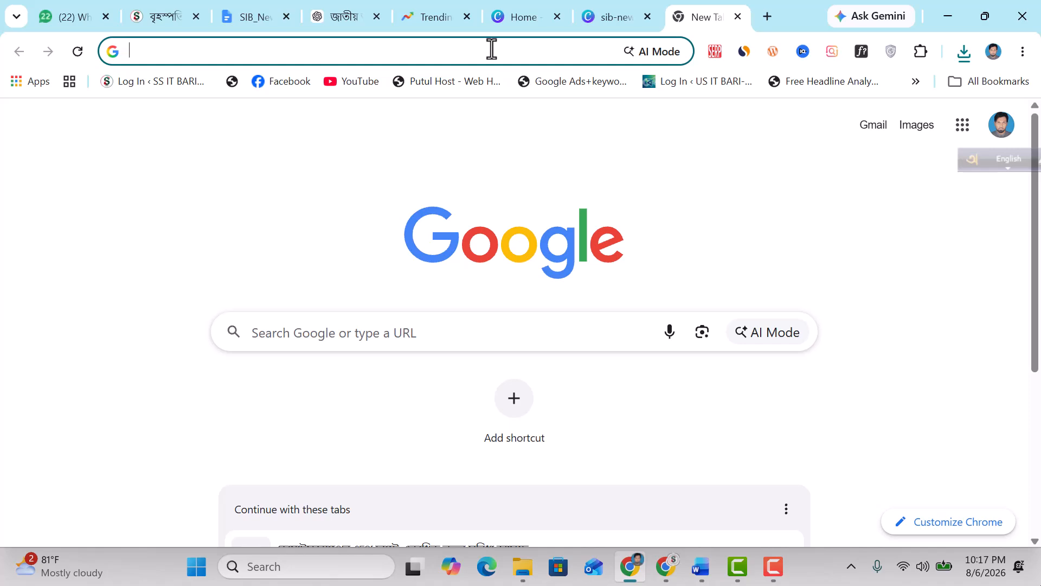
text(jpg to webp)
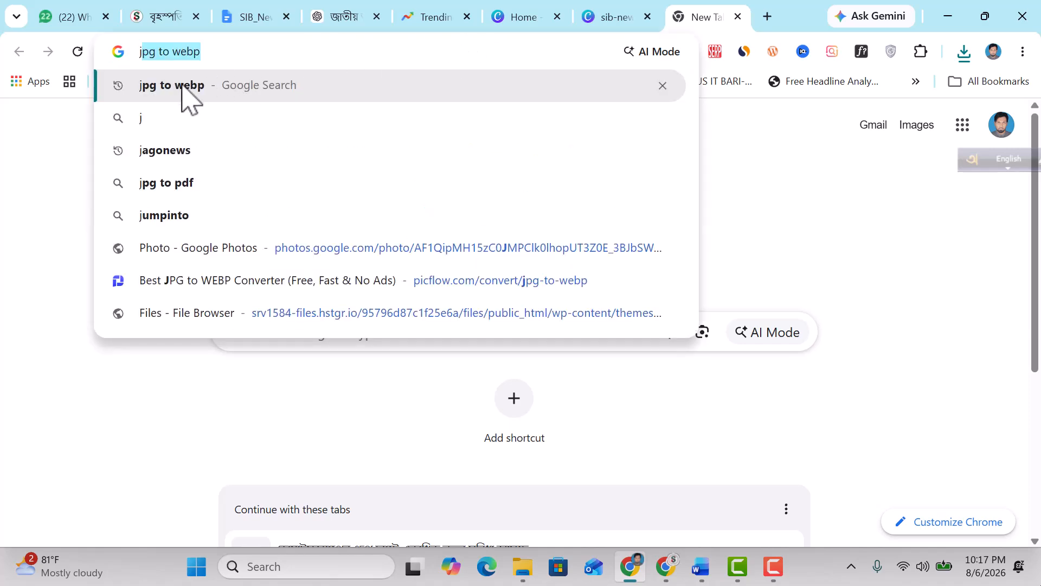
click(182, 86)
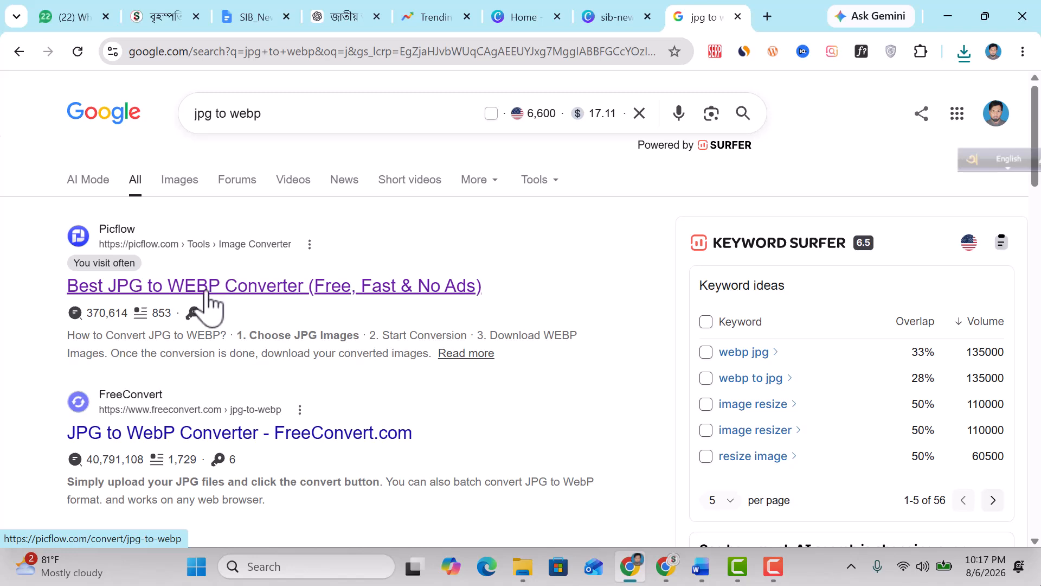
scroll(496, 298, down, 5)
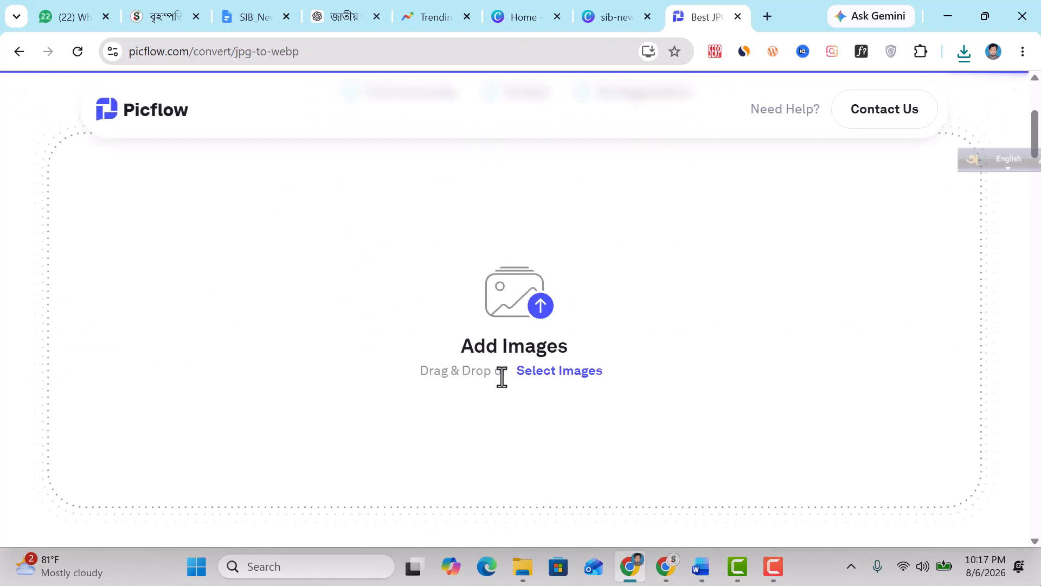
Step: Add "sib-news-2026-08-06-teletalk-36-july-offer (1).jpg" from the Downloads folder to the converter
click(557, 371)
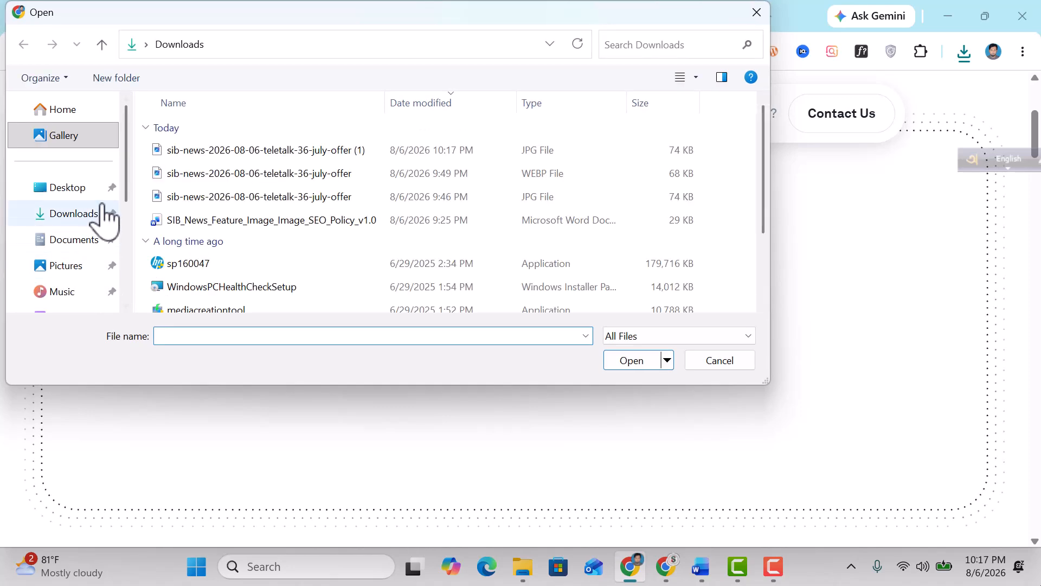
click(97, 217)
click(208, 152)
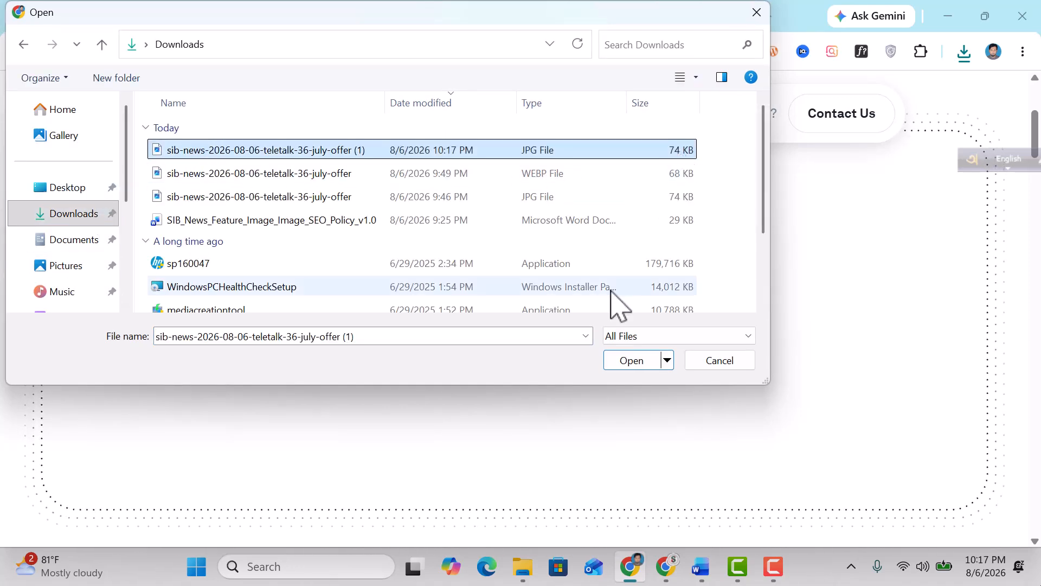
click(638, 362)
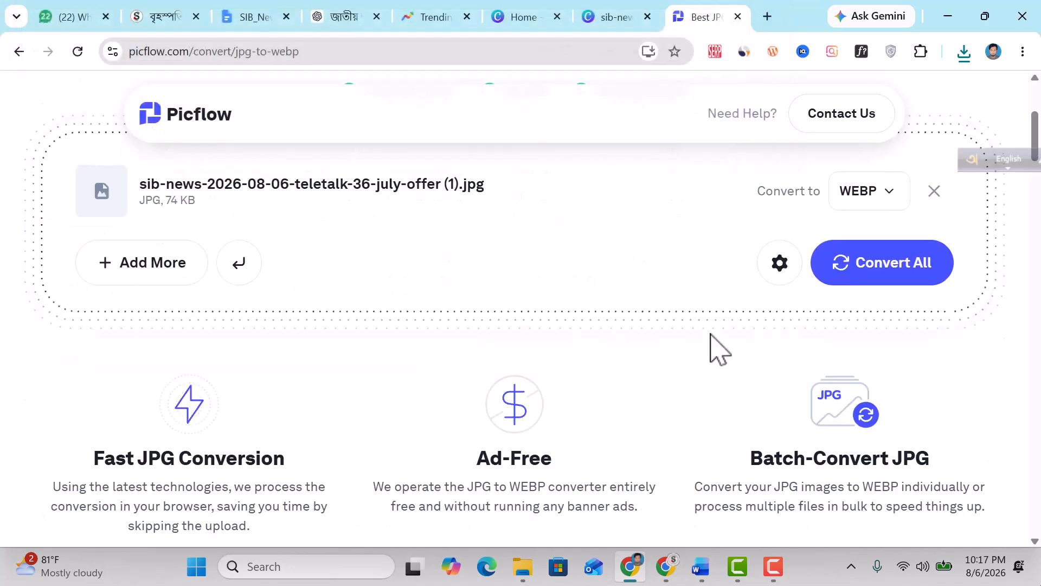
scroll(781, 280, up, 1)
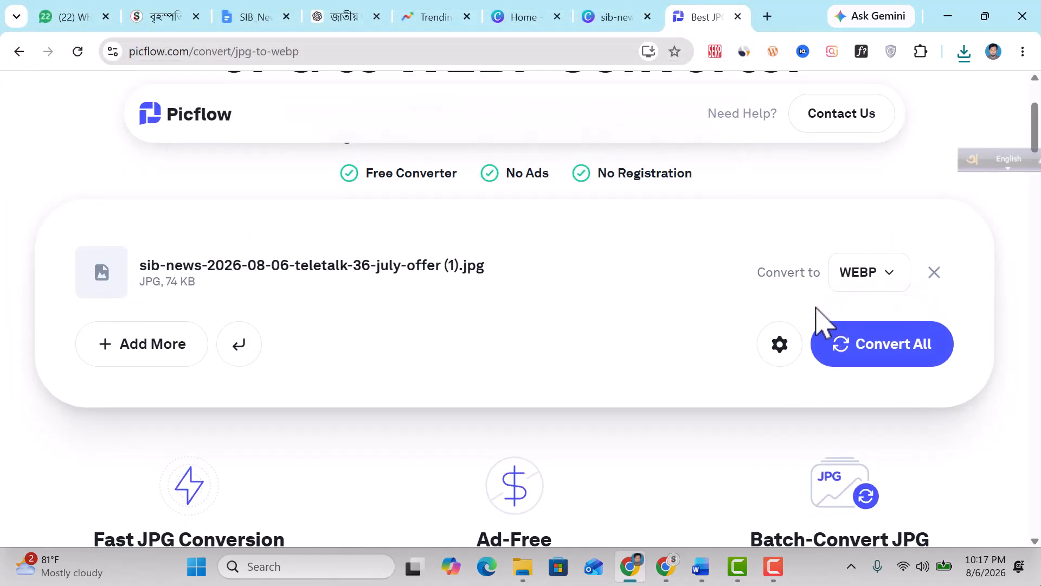
Step: Switch to Word to recheck the policy's image format and maximum file size, and return to the browser
click(701, 566)
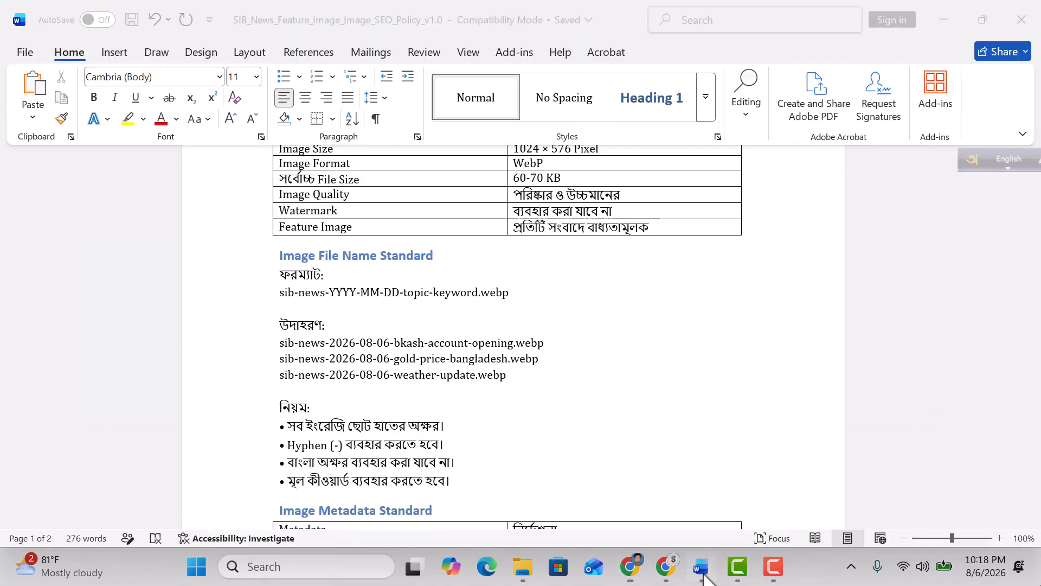
scroll(612, 374, up, 1)
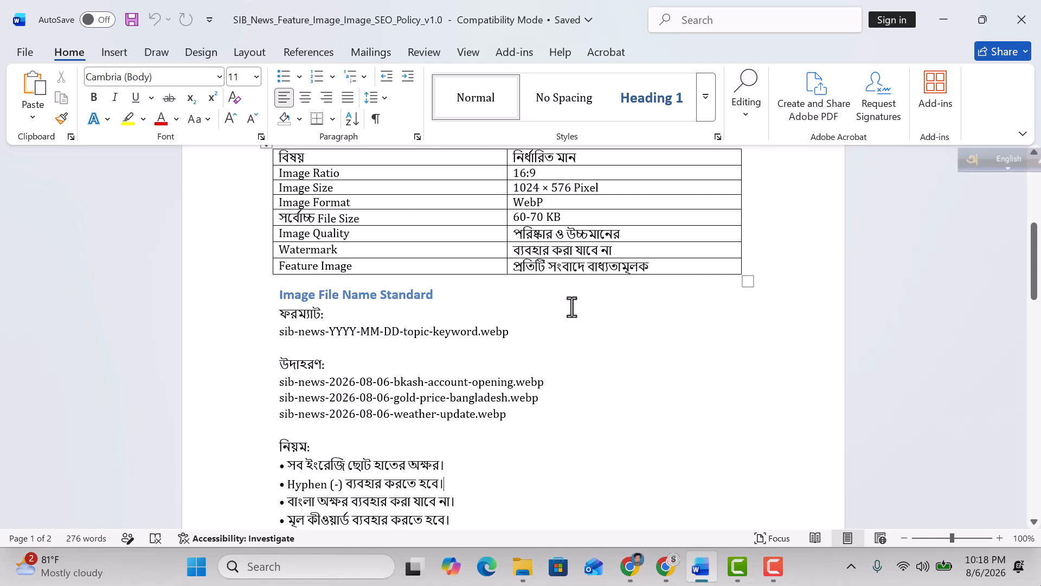
click(630, 566)
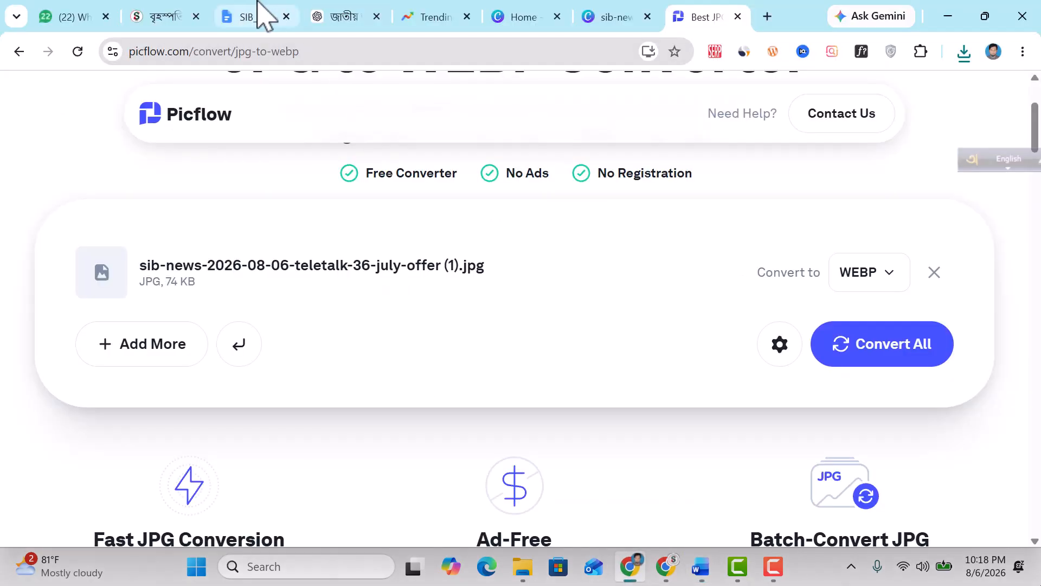
Step: Open the SIB News homepage from the article tab and examine the feature images of its lead stories
click(184, 14)
scroll(425, 349, up, 12)
mouse_move(255, 271)
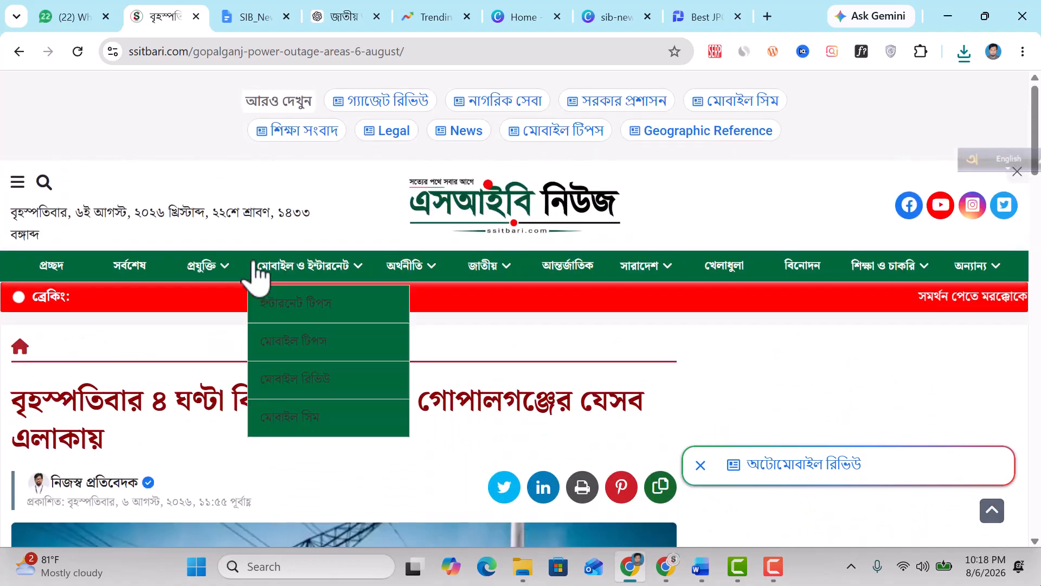
click(391, 303)
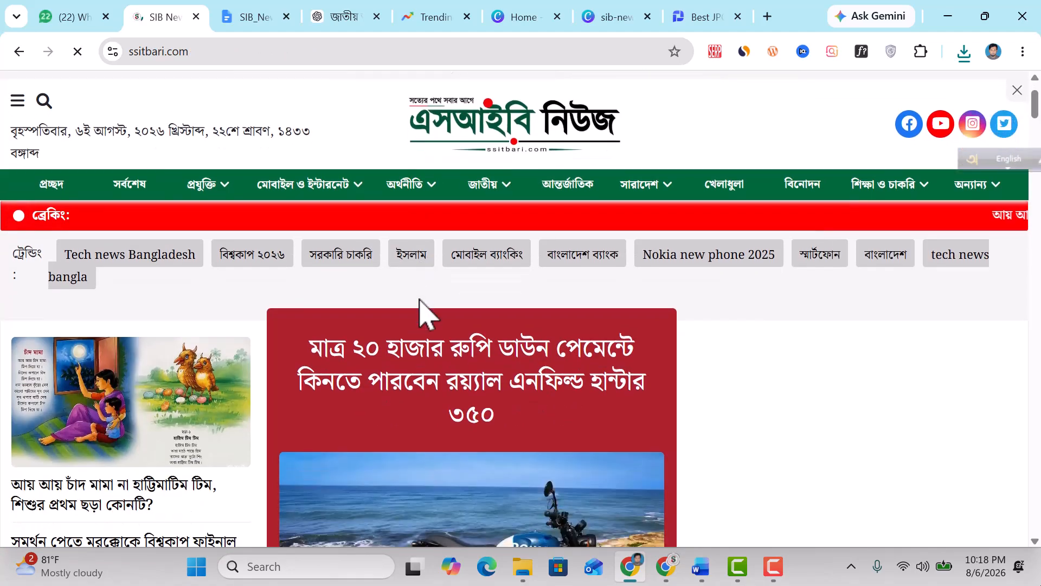
scroll(425, 315, down, 3)
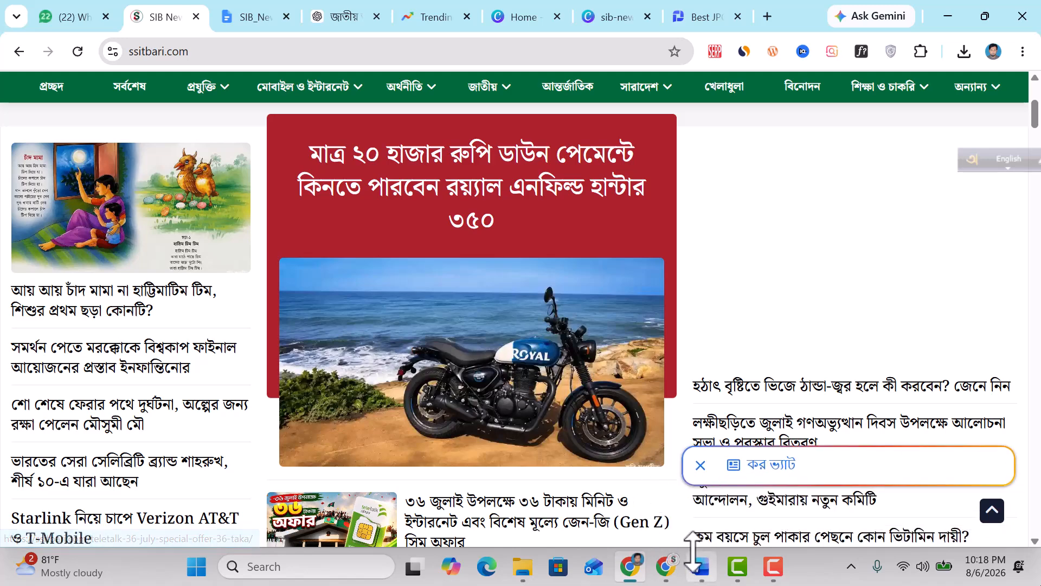
mouse_move(636, 567)
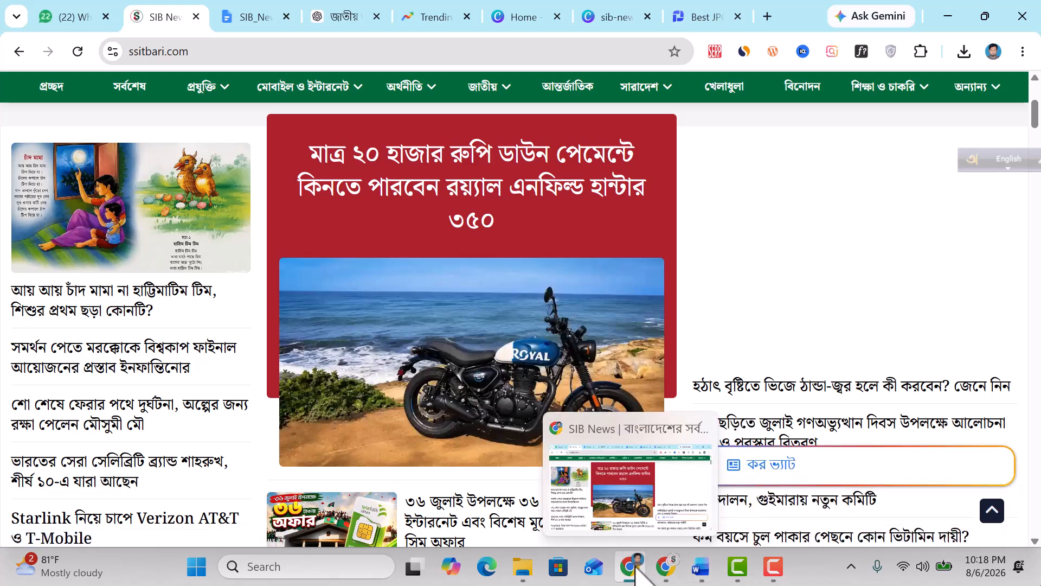
Step: Return to Picflow, convert the added JPG to WEBP with an output quality of 86 and download the result
click(629, 15)
click(705, 19)
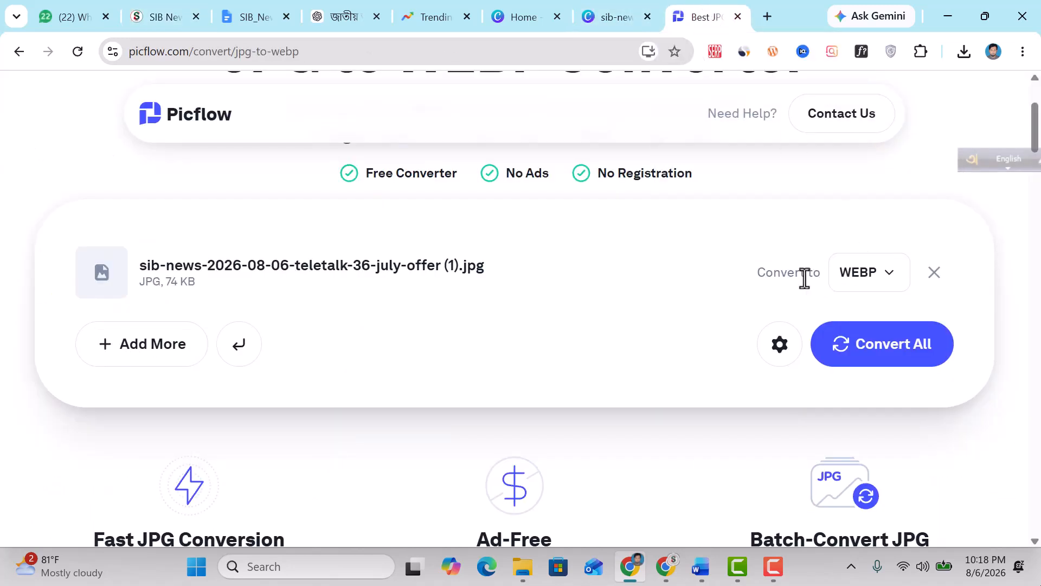
scroll(629, 304, up, 1)
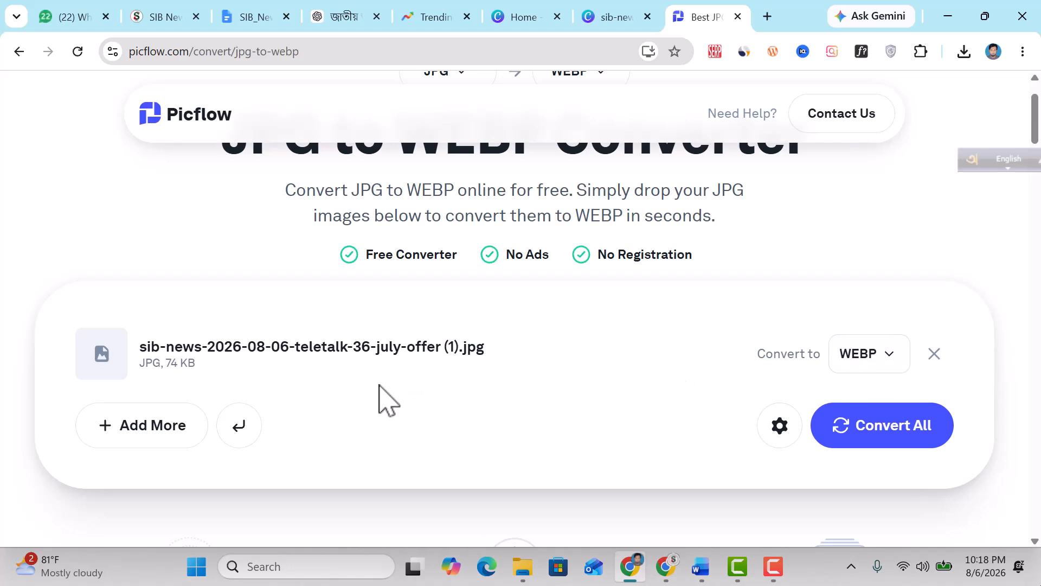
scroll(388, 401, up, 1)
scroll(388, 401, down, 1)
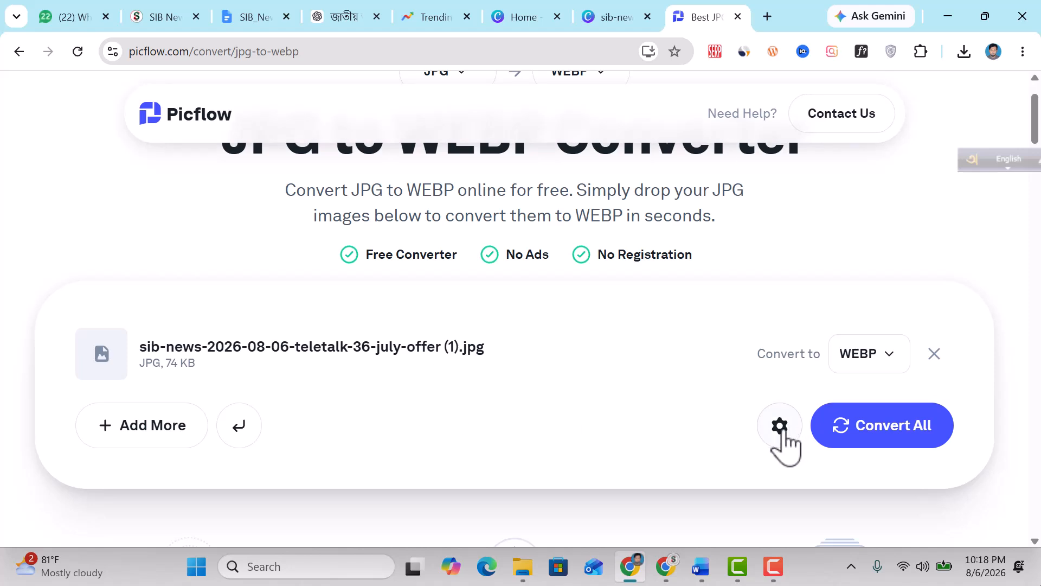
click(780, 427)
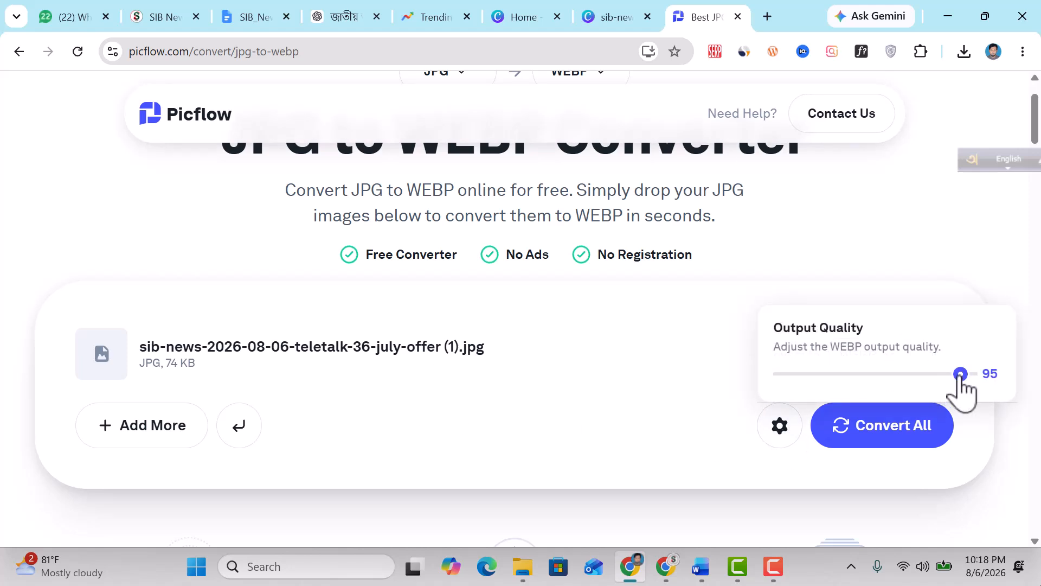
drag(961, 375, 950, 376)
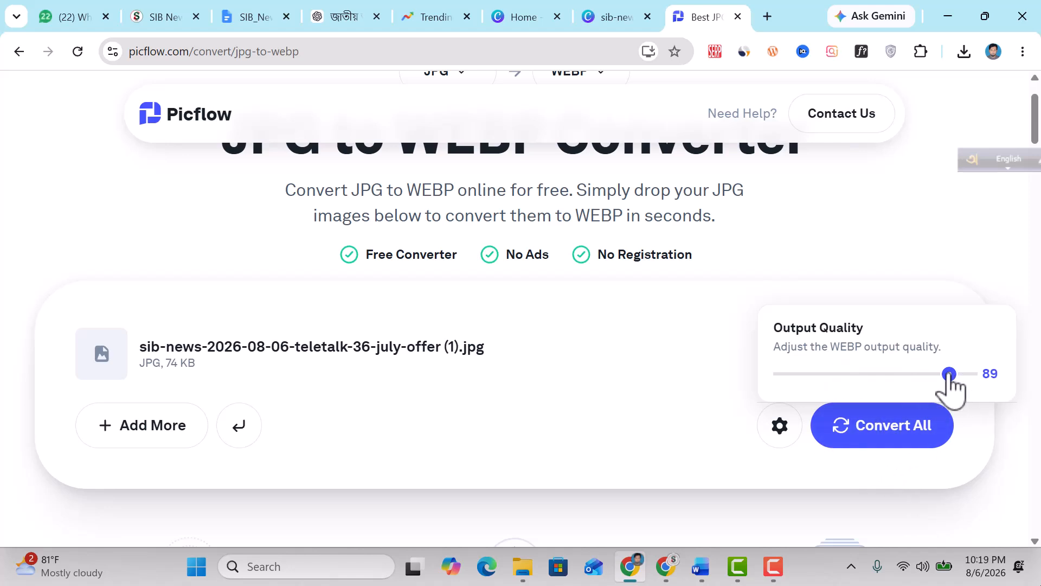
mouse_move(949, 375)
mouse_down()
mouse_move(861, 375)
mouse_move(942, 375)
mouse_up()
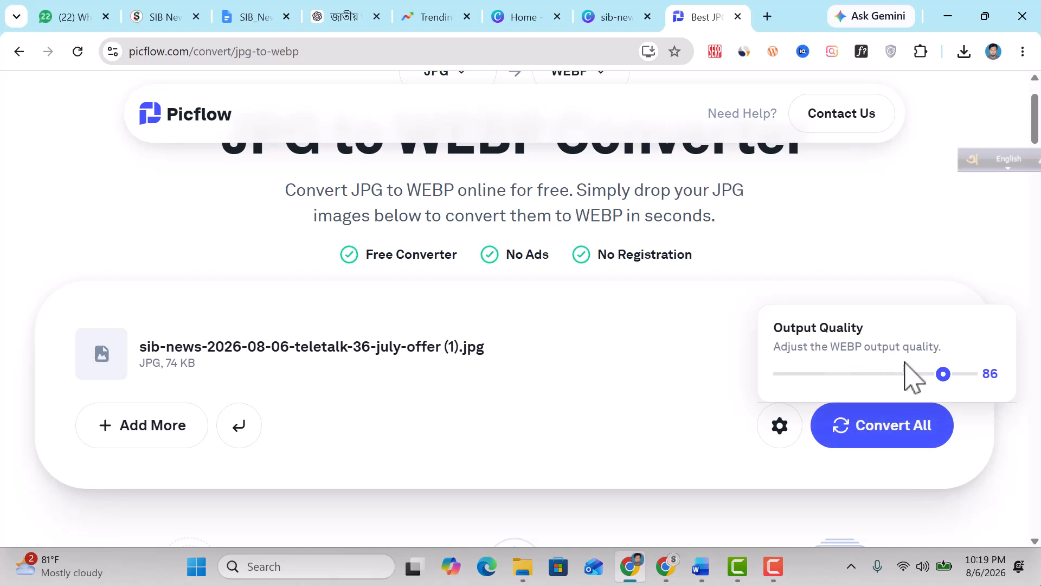
click(893, 431)
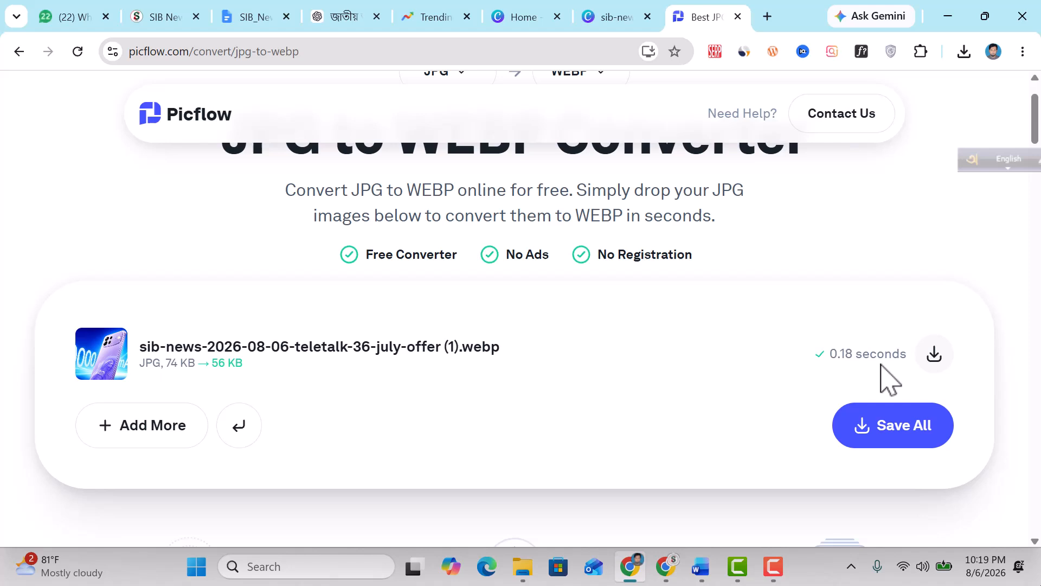
click(935, 355)
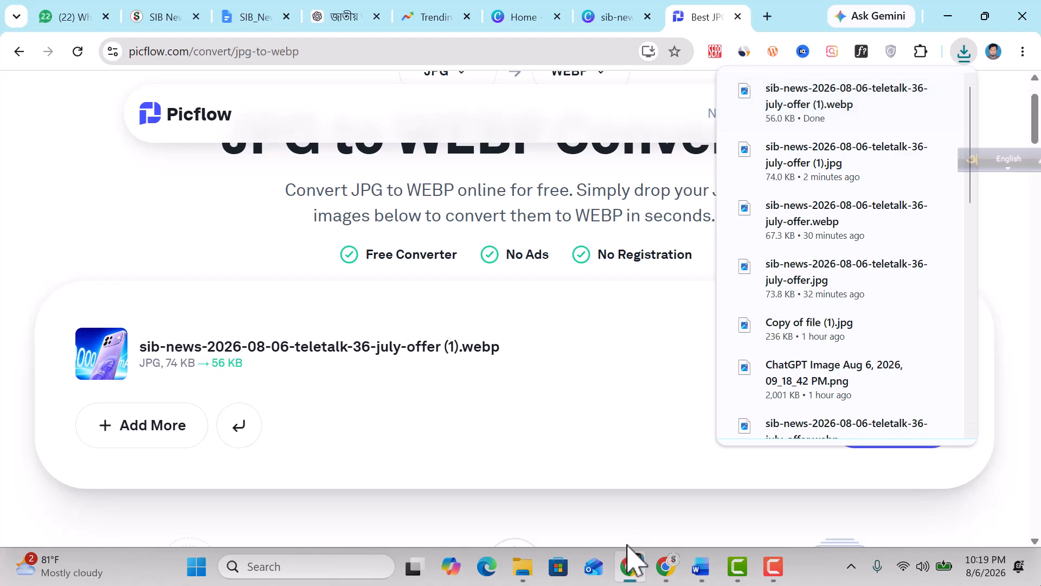
Step: Switch to the WordPress browser window and upload the WEBP file "sib-news-2026-08-06-teletalk-36-july-offer (1)" from Downloads in the Featured image dialog
click(666, 566)
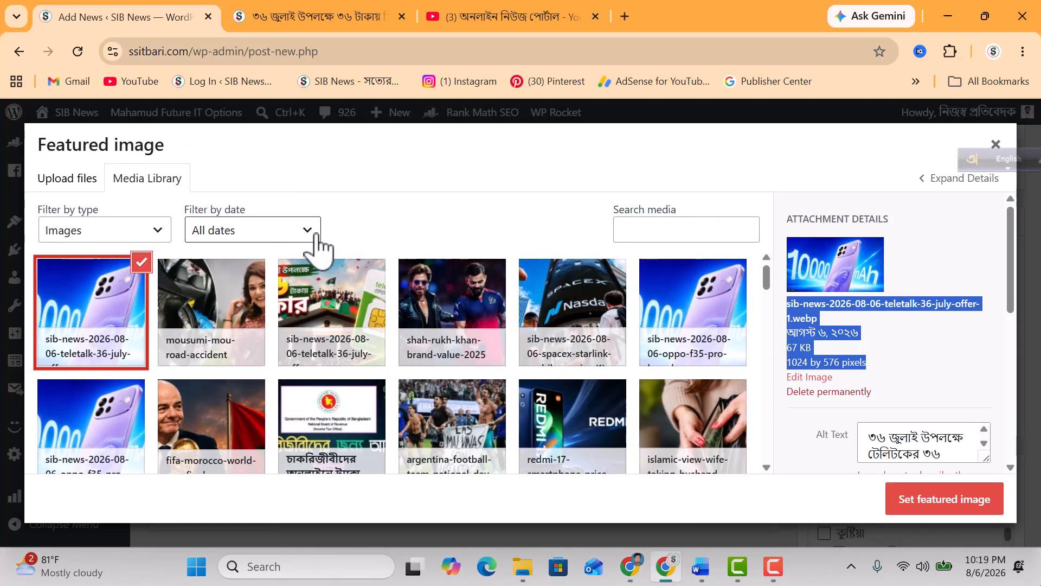
click(62, 183)
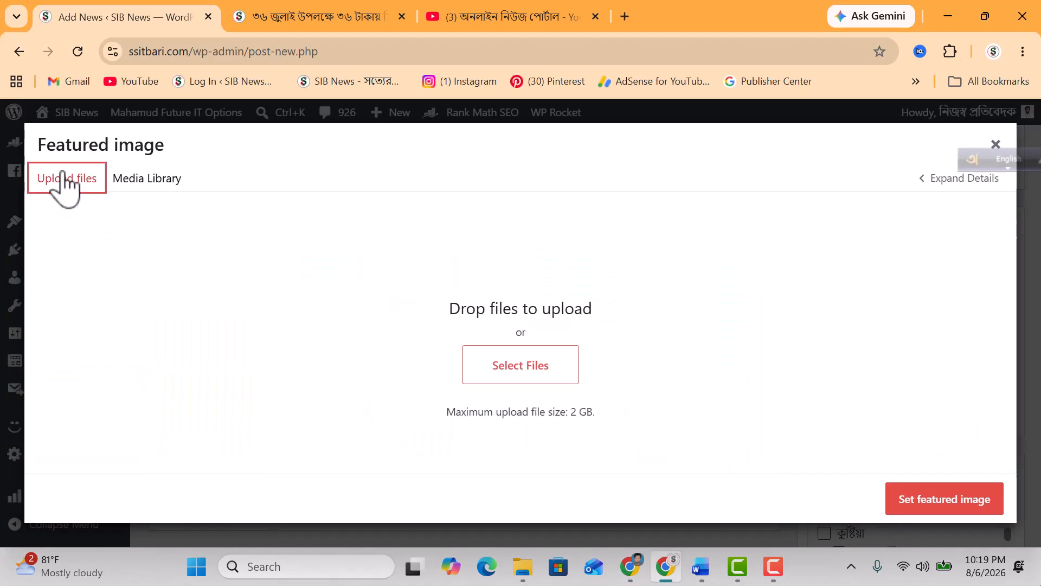
click(529, 374)
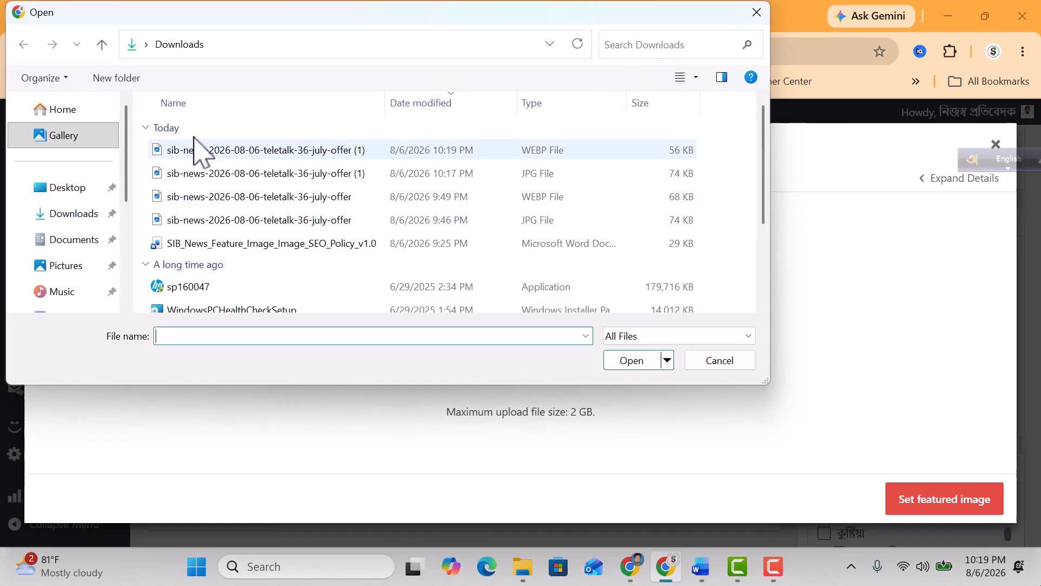
click(198, 150)
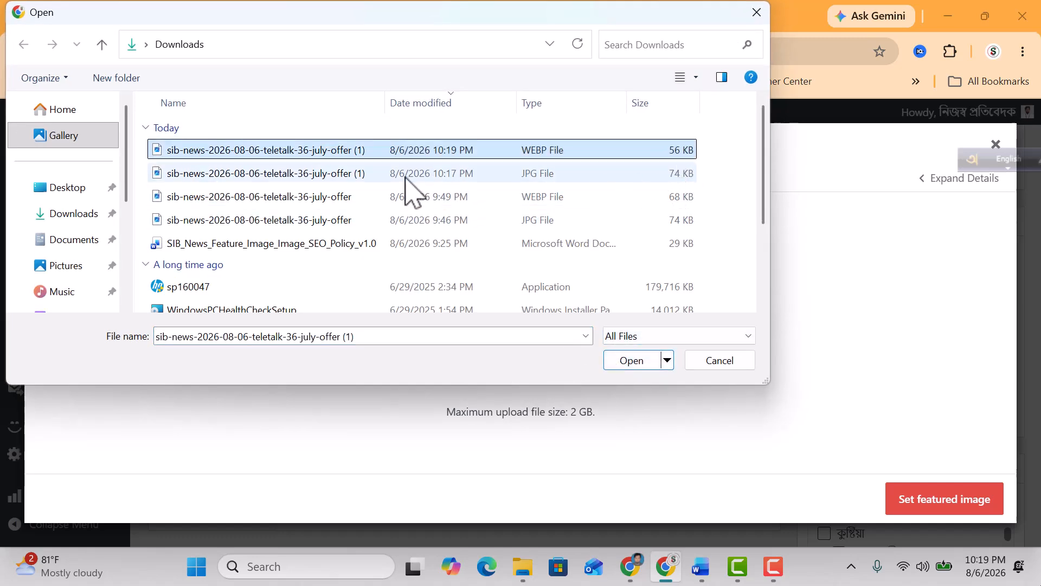
click(540, 179)
click(534, 155)
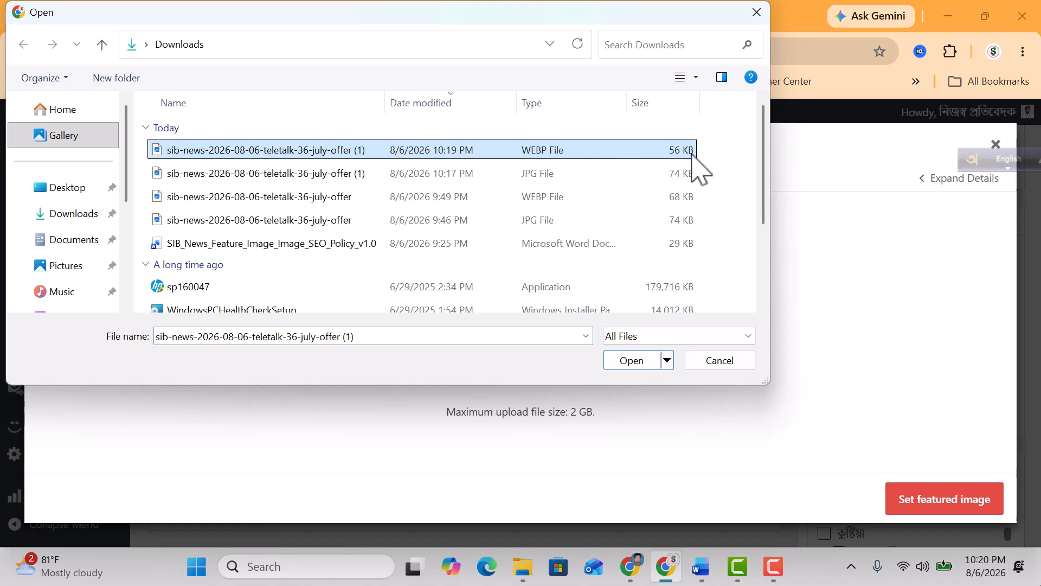
click(629, 360)
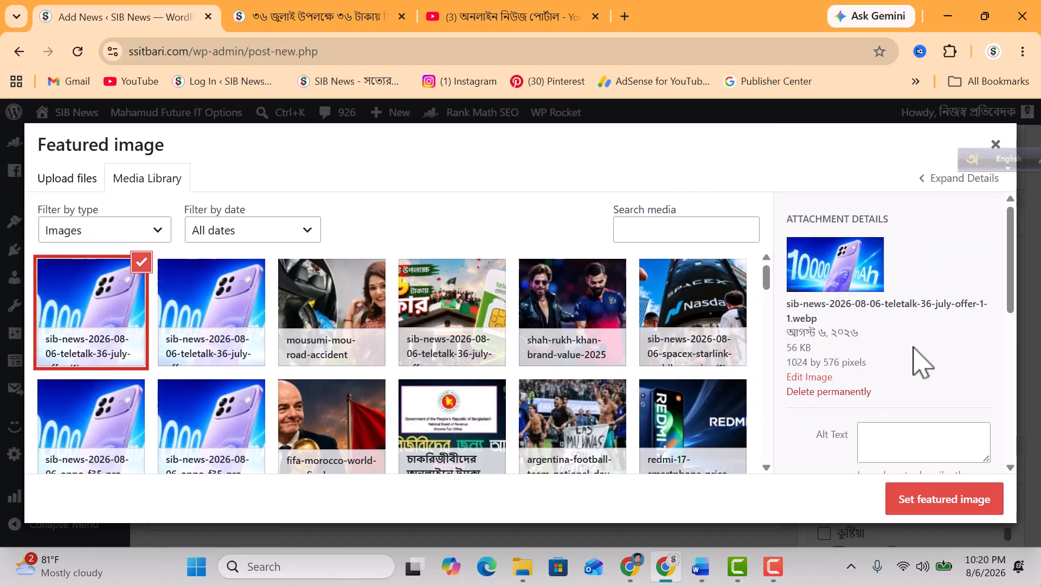
Step: Examine the Alt Text, Title, Caption and Description fields in the uploaded WEBP image's attachment details
scroll(921, 347, down, 2)
click(886, 282)
scroll(895, 347, down, 2)
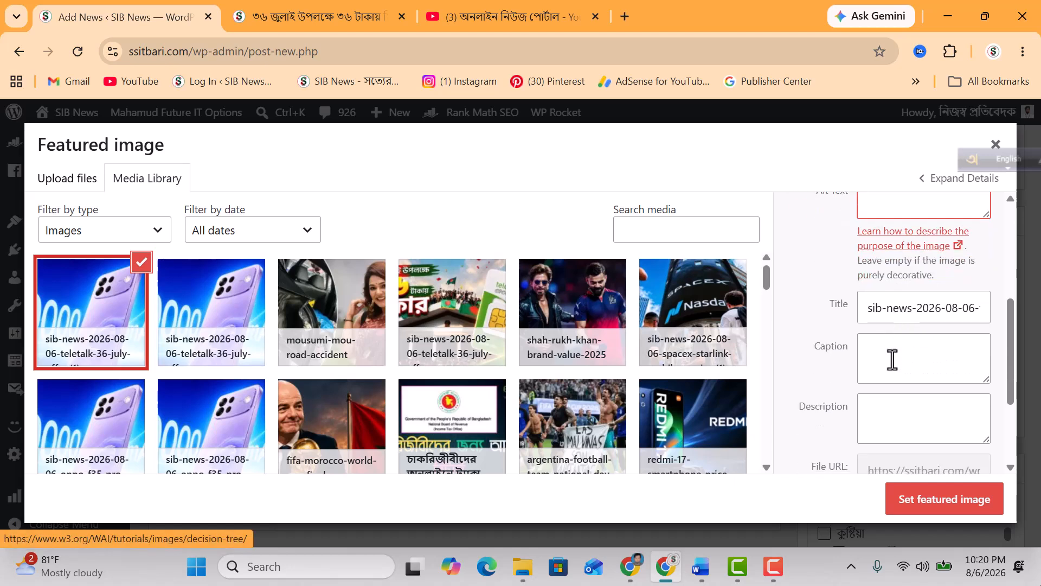
scroll(890, 361, down, 5)
scroll(907, 295, up, 5)
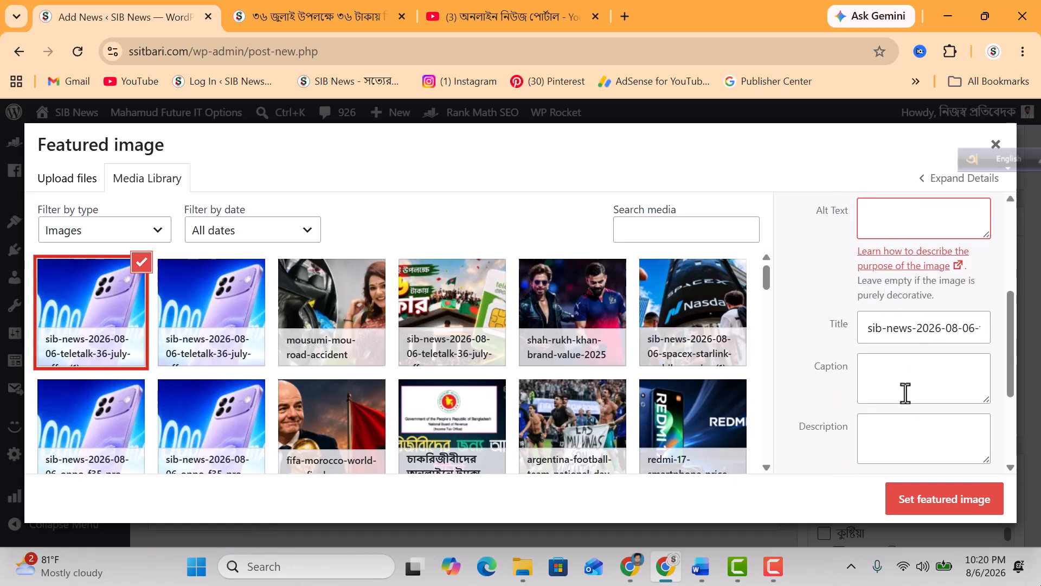
click(893, 426)
click(871, 216)
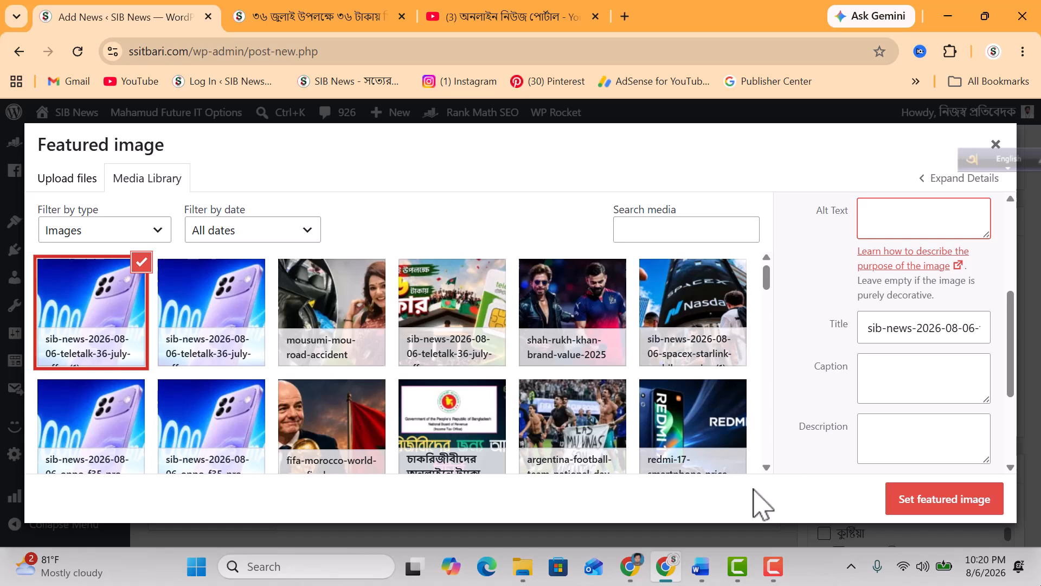
Step: Copy the Image Alt Text "৩৬ জুলাই উপলক্ষে টেলিটকের ৩৬ টাকার বিশেষ অফার" from the ChatGPT conversation into the image's Alt Text in WordPress
click(630, 567)
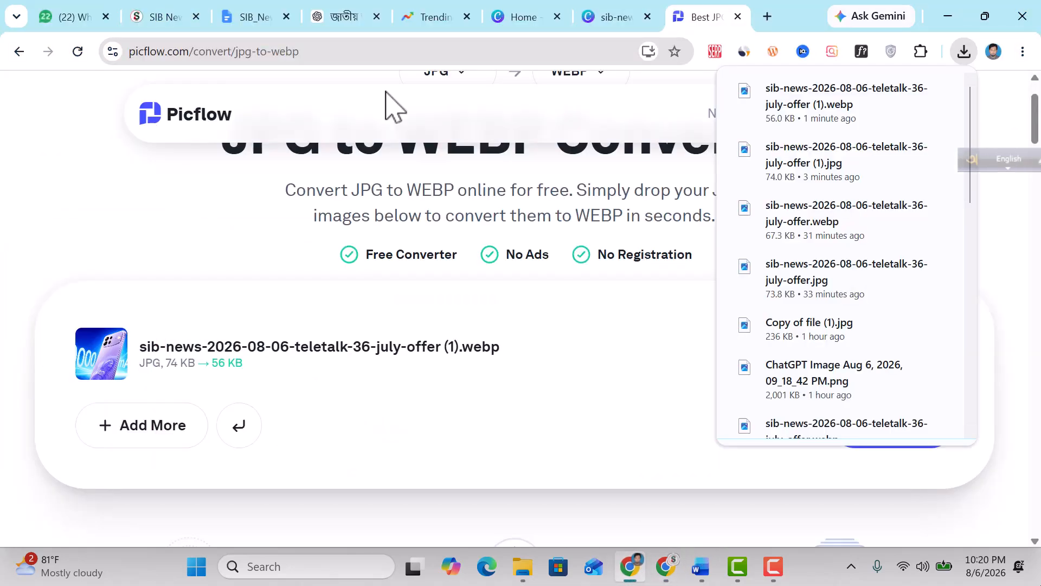
click(344, 17)
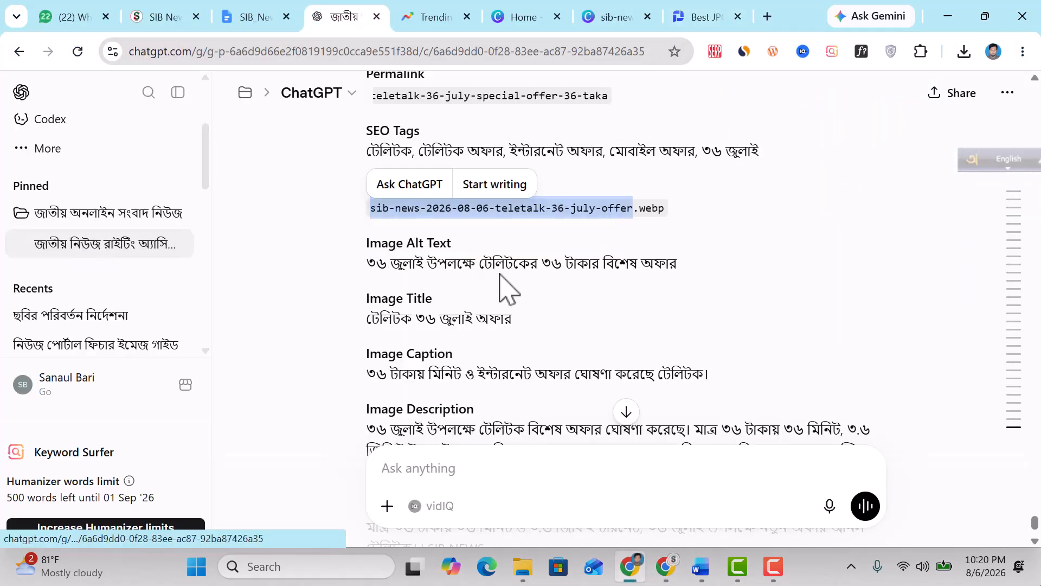
click(423, 281)
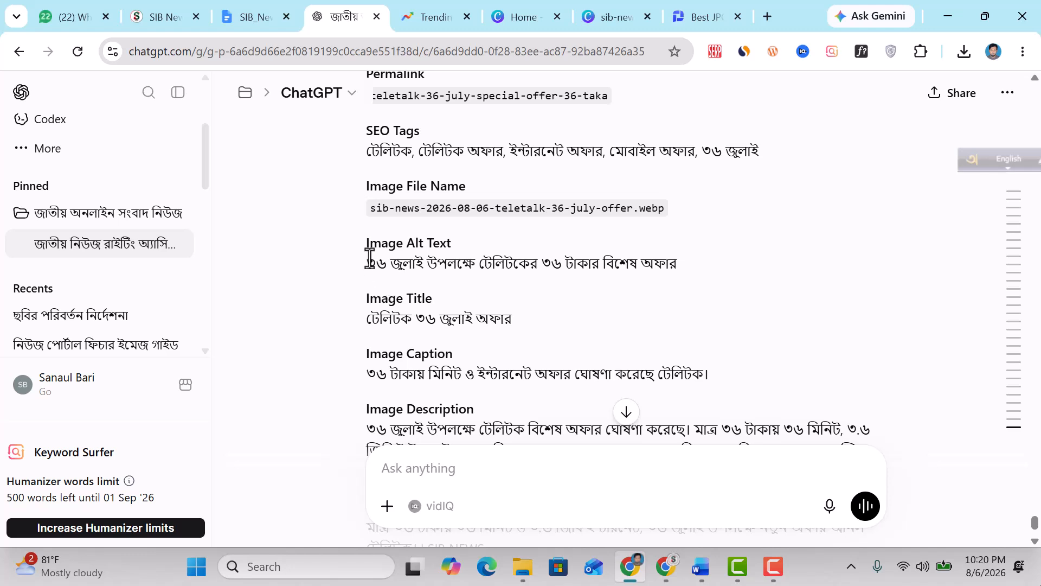
triple_click(675, 266)
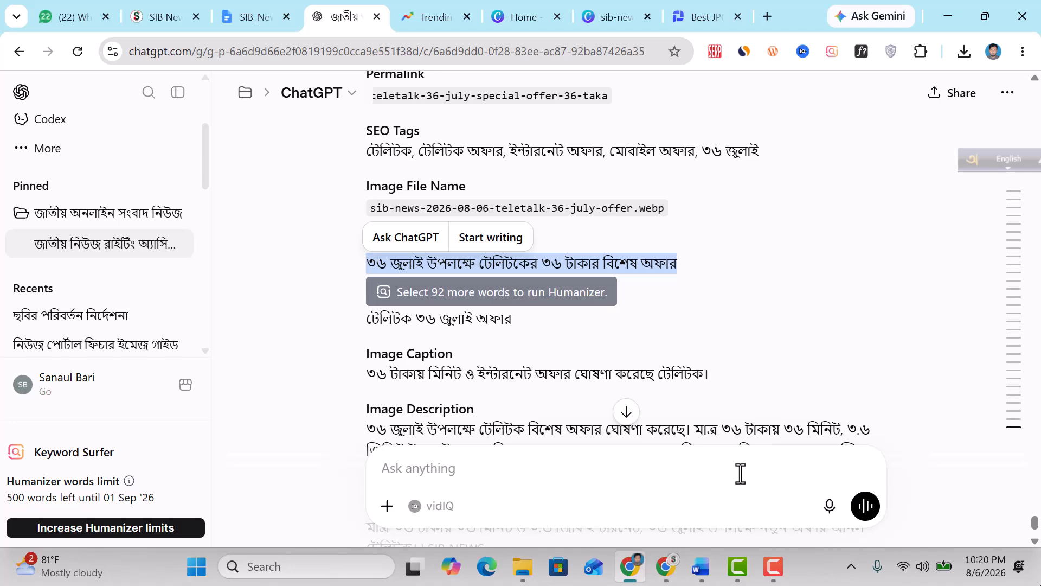
right_click(641, 270)
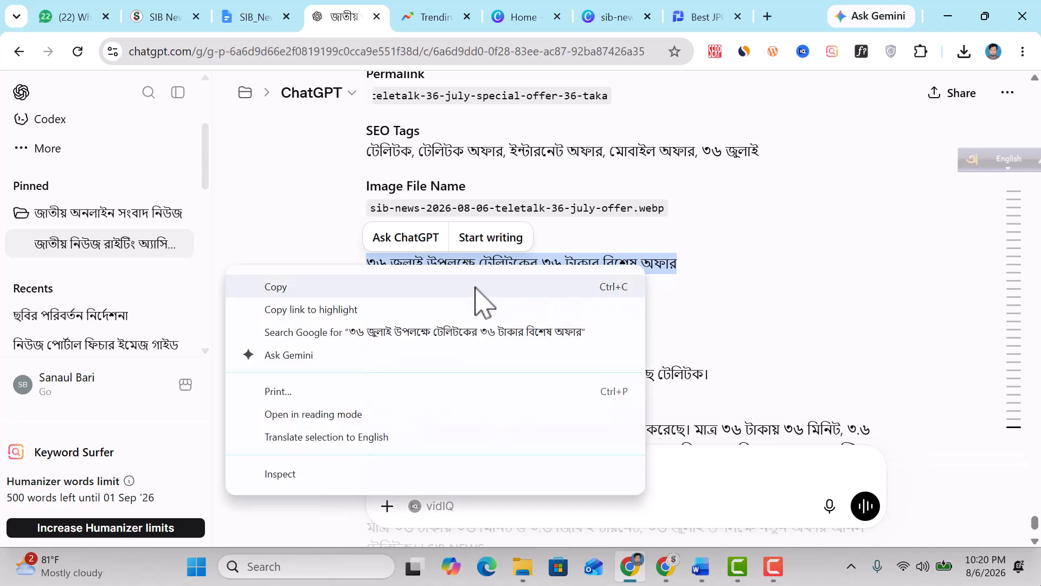
click(476, 287)
click(665, 566)
click(889, 217)
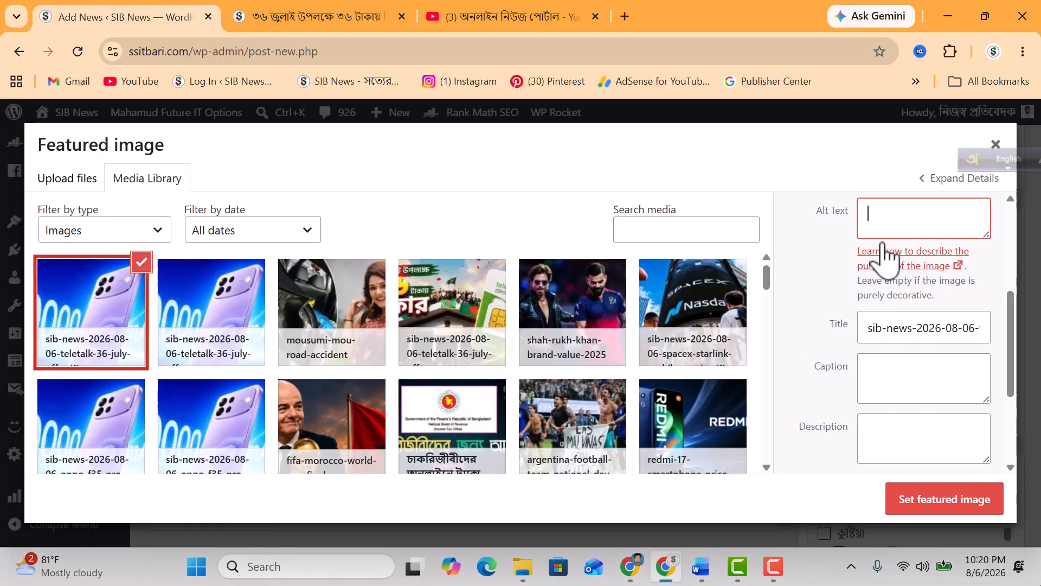
right_click(889, 217)
click(746, 362)
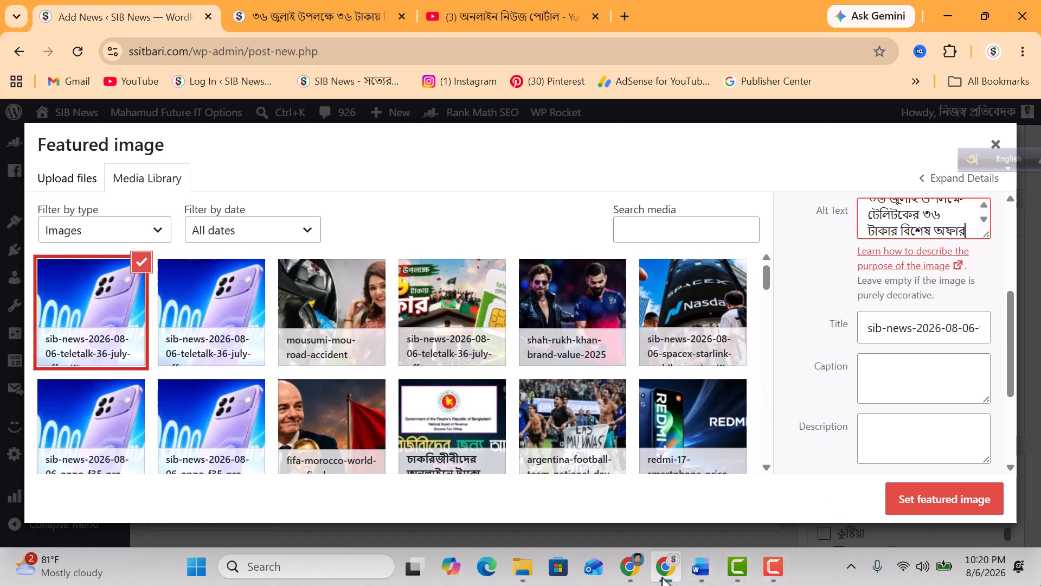
click(631, 566)
click(407, 331)
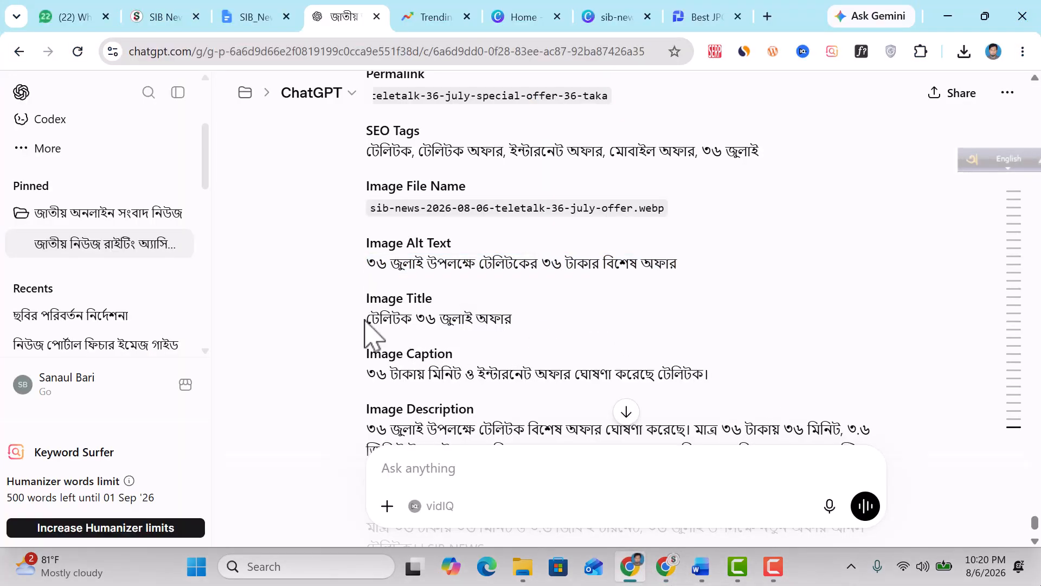
drag(364, 370, 678, 374)
right_click(680, 374)
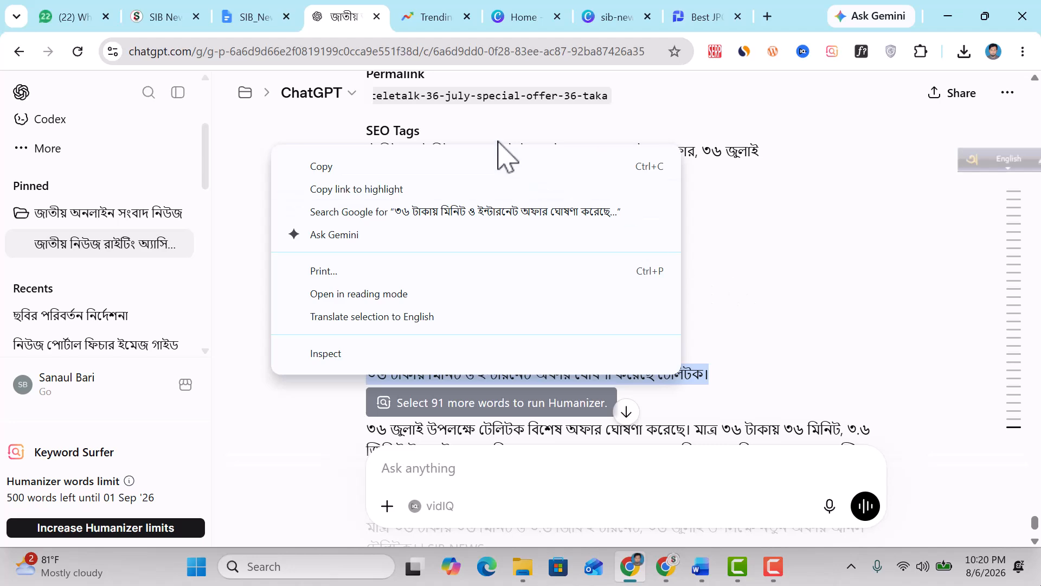
click(799, 348)
click(800, 348)
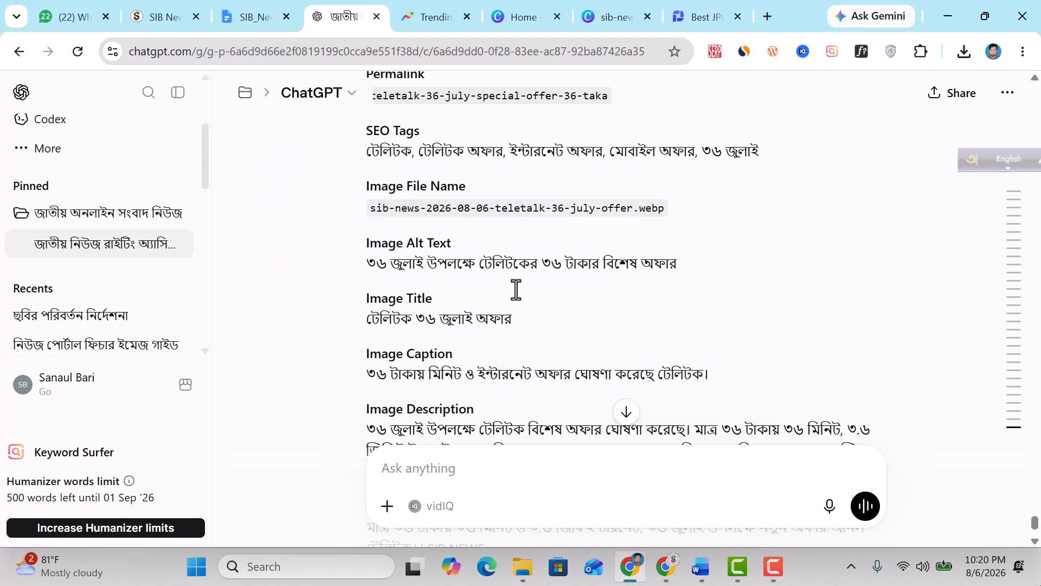
Step: Open the Royal Enfield Hunter 350 lead story from the SIB News homepage and examine the caption on its feature image
click(157, 16)
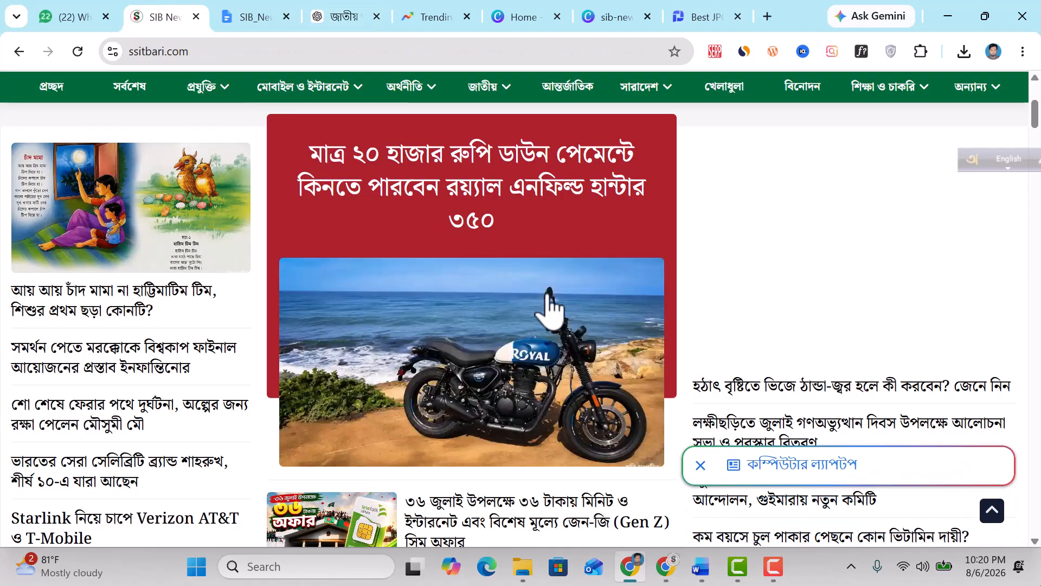
click(538, 187)
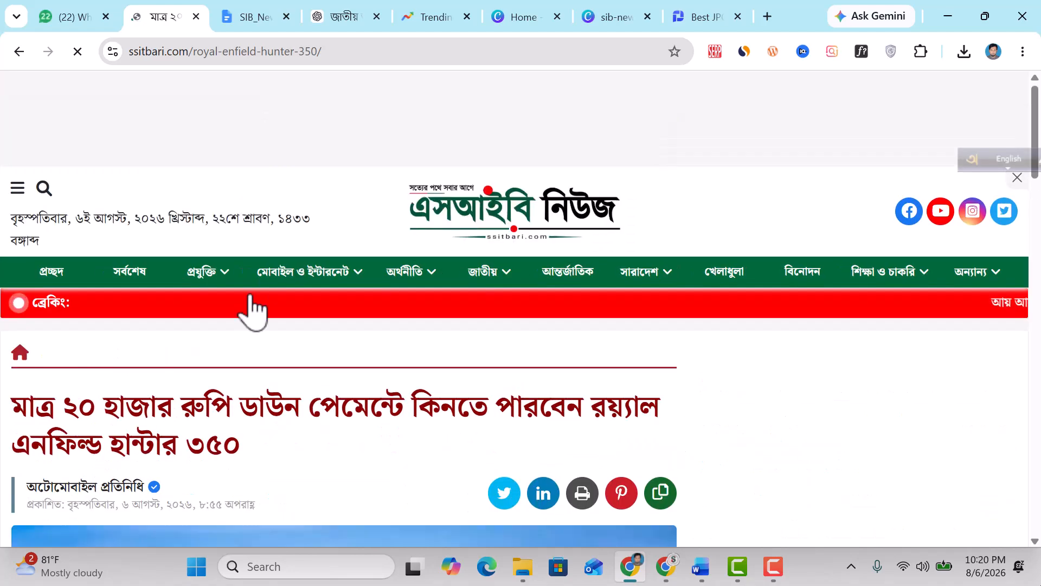
scroll(320, 417, down, 8)
scroll(320, 417, down, 3)
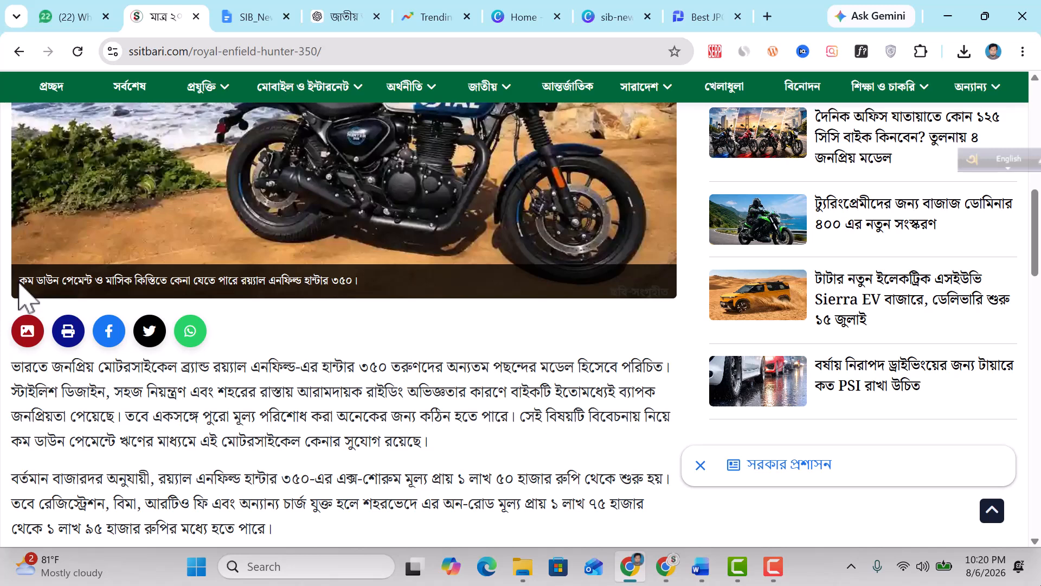
drag(19, 284, 381, 290)
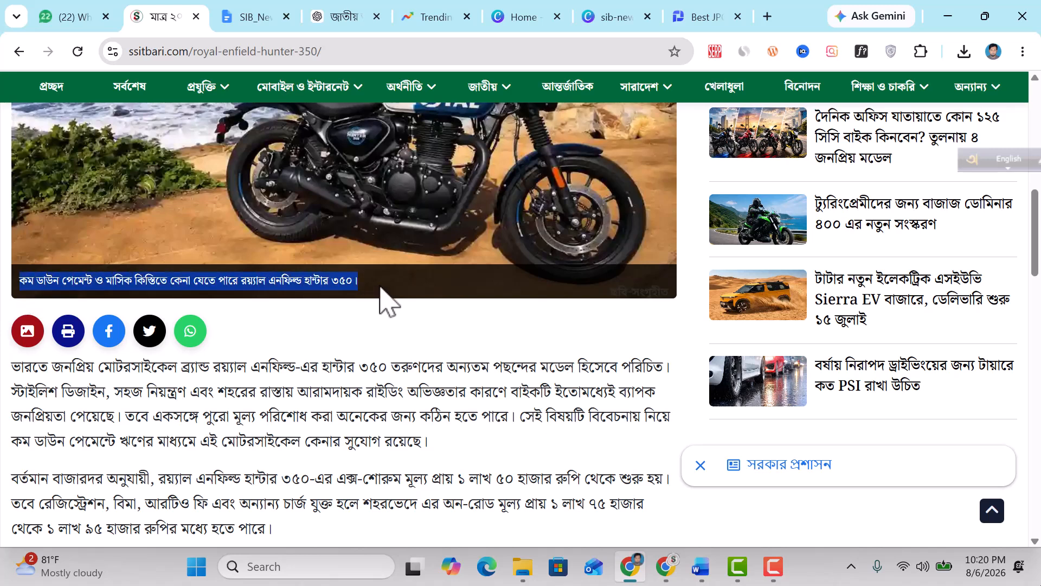
Step: Copy the Image Caption "৩৬ টাকায় মিনিট ও ইন্টারনেট অফার ঘোষণা করেছে টেলিটক।" from ChatGPT into the image's Caption in WordPress
click(338, 12)
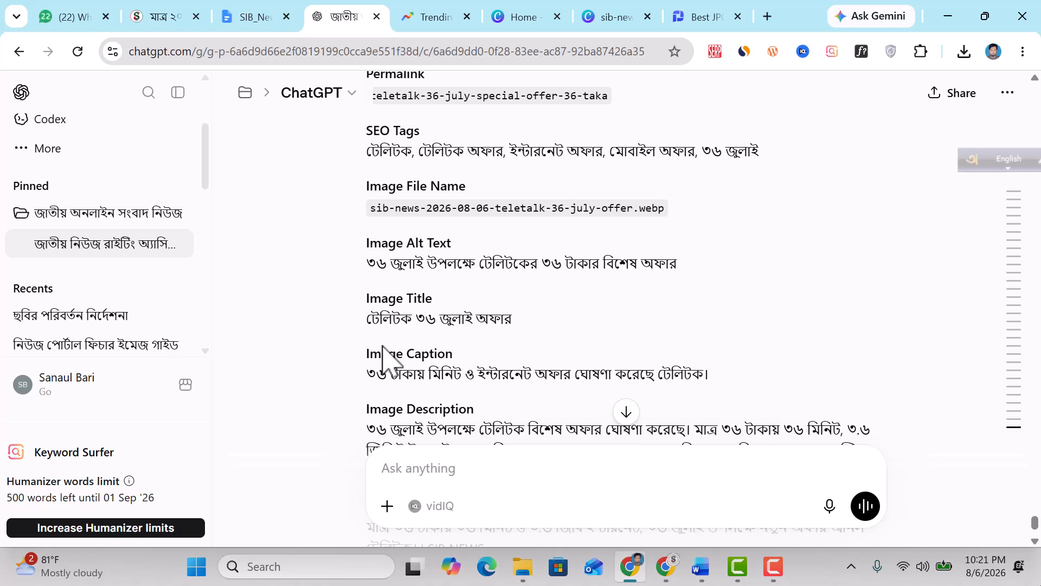
drag(409, 373, 701, 378)
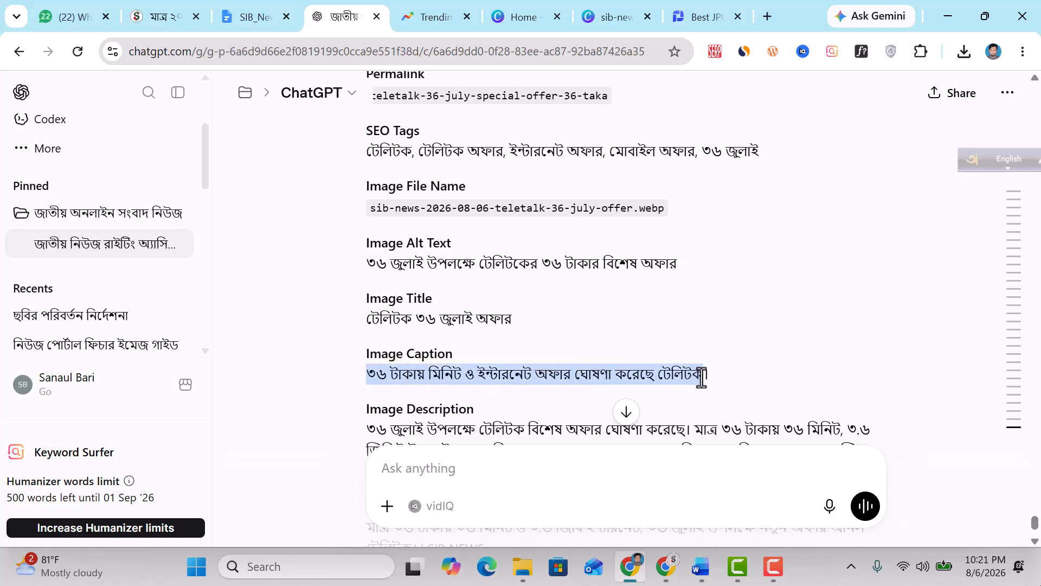
right_click(696, 374)
click(434, 169)
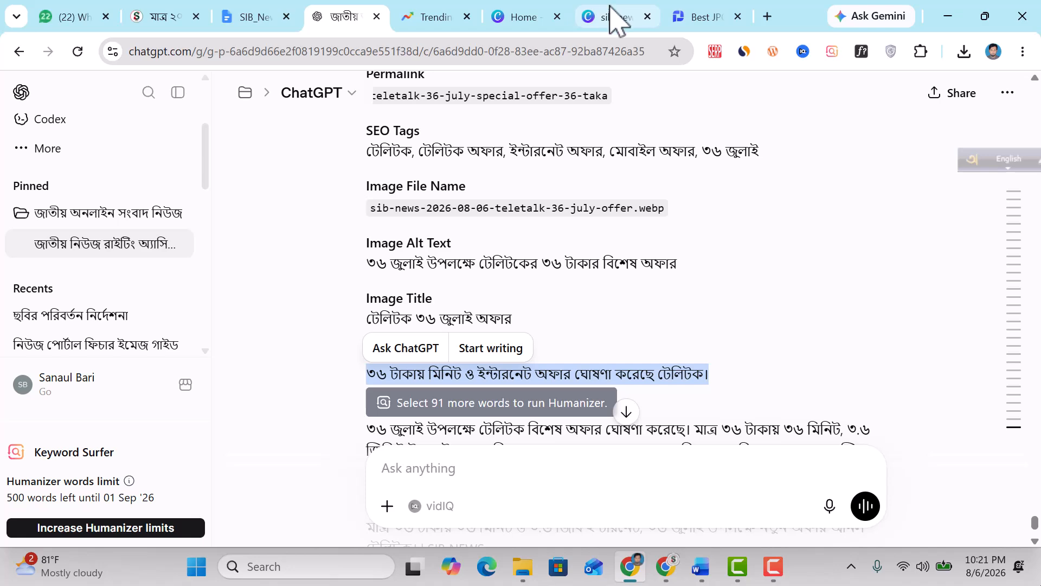
click(671, 573)
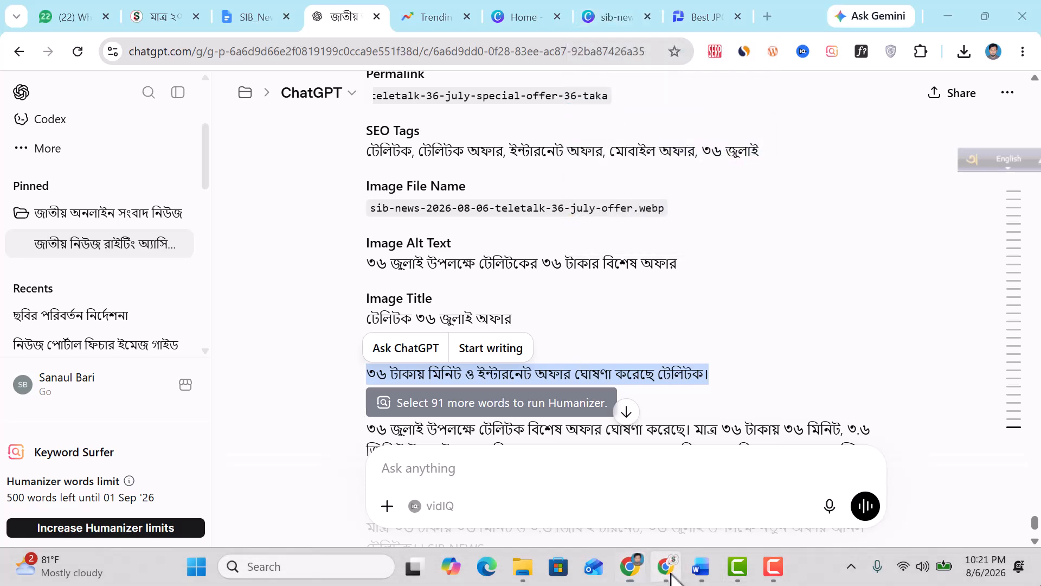
click(889, 382)
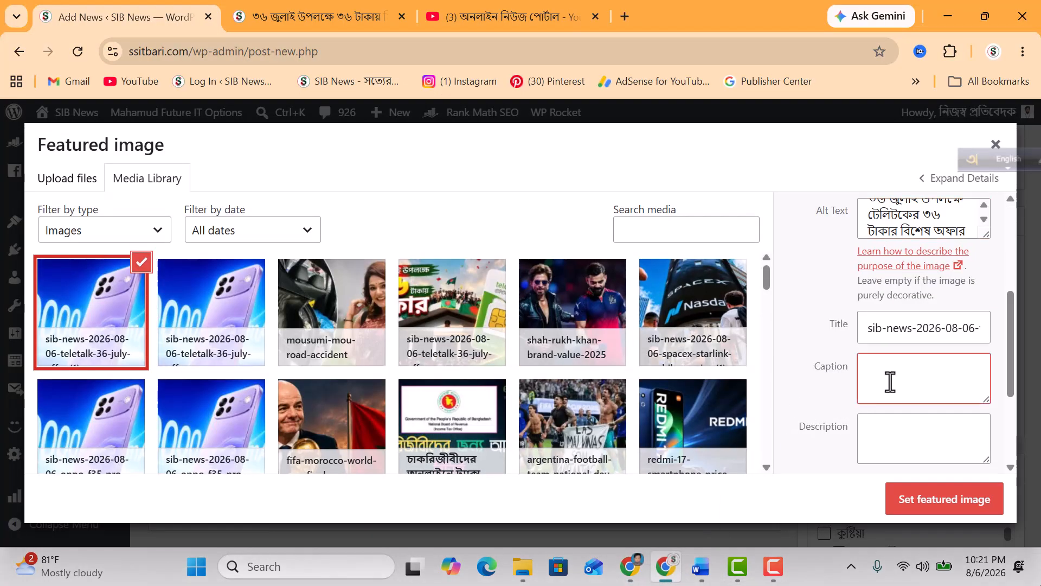
right_click(889, 382)
click(729, 196)
scroll(900, 401, down, 2)
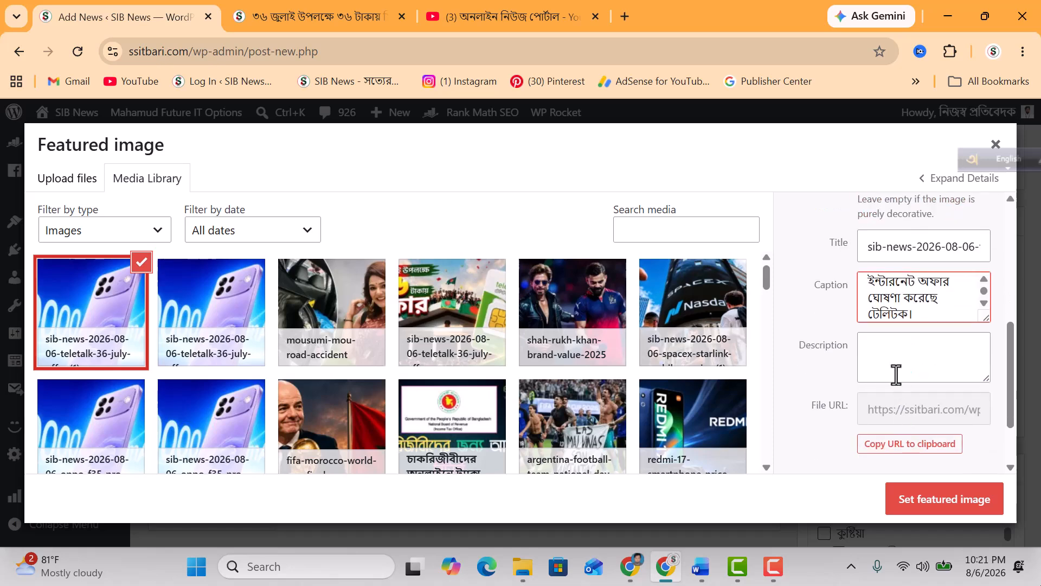
Step: Copy the Image Description paragraph from ChatGPT into the image's Description in WordPress and set the image as the featured image
click(630, 567)
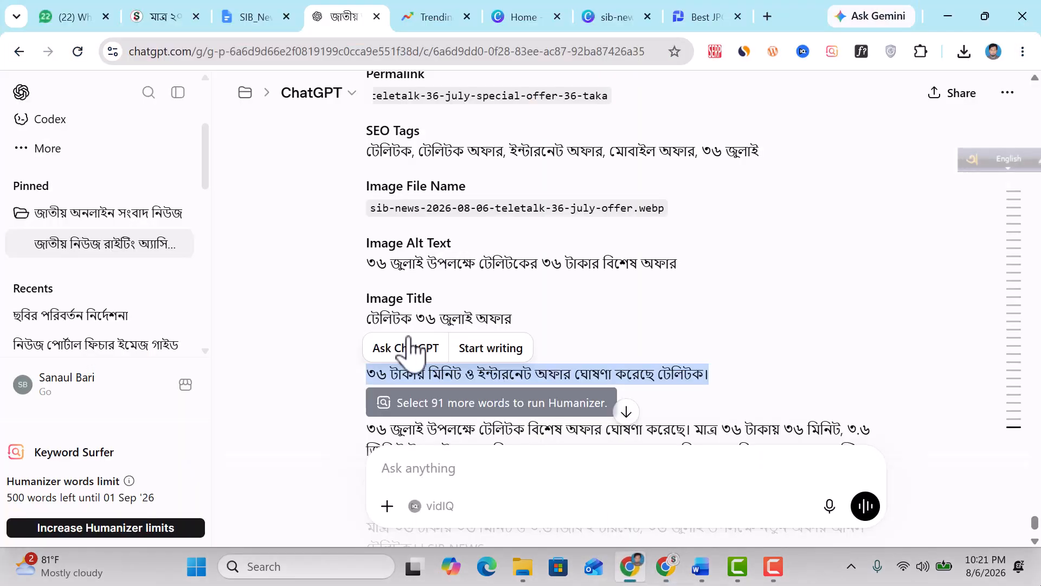
scroll(480, 417, down, 3)
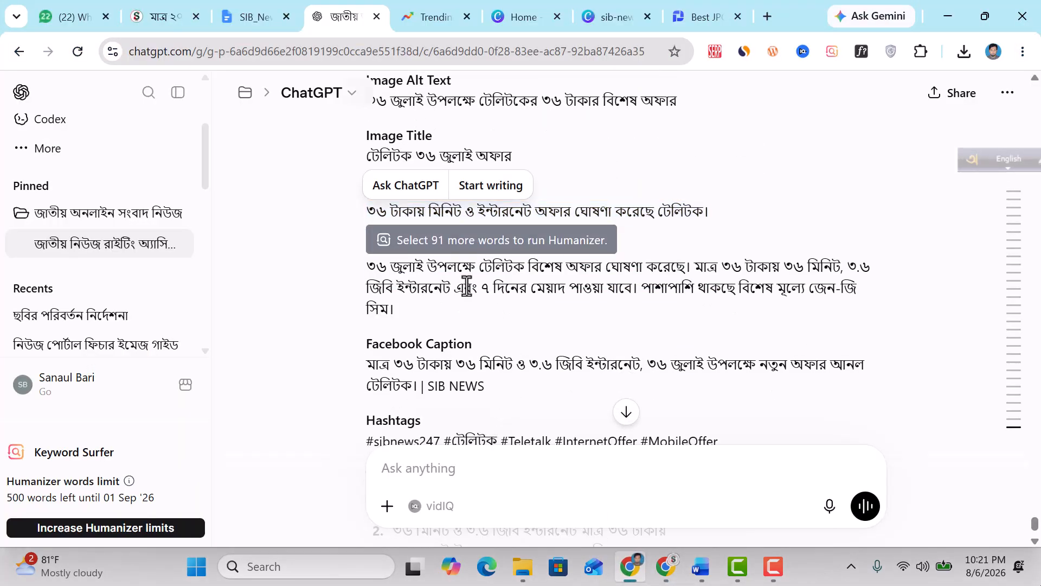
click(365, 284)
triple_click(365, 285)
right_click(464, 297)
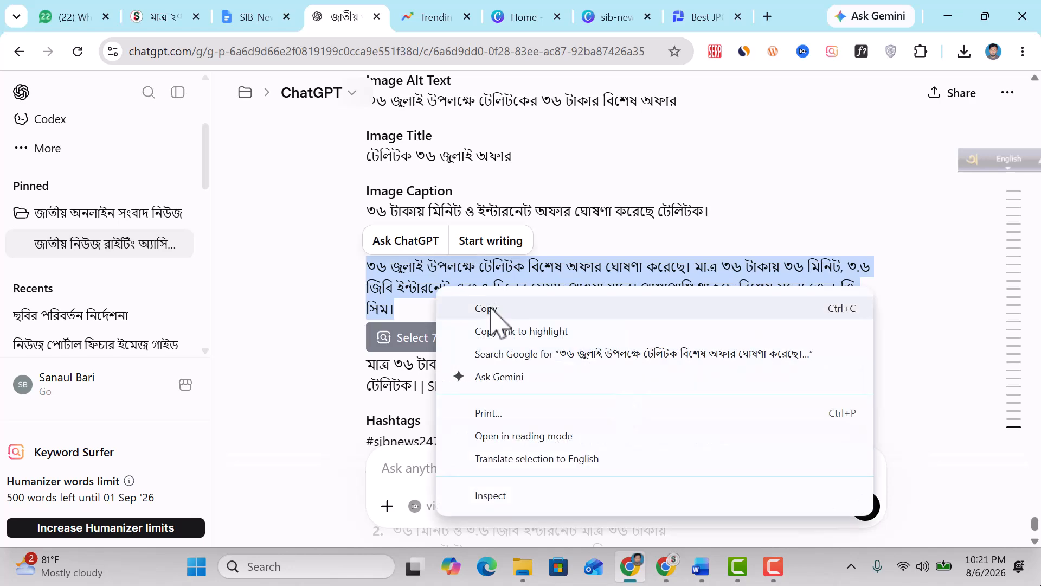
click(488, 306)
click(667, 567)
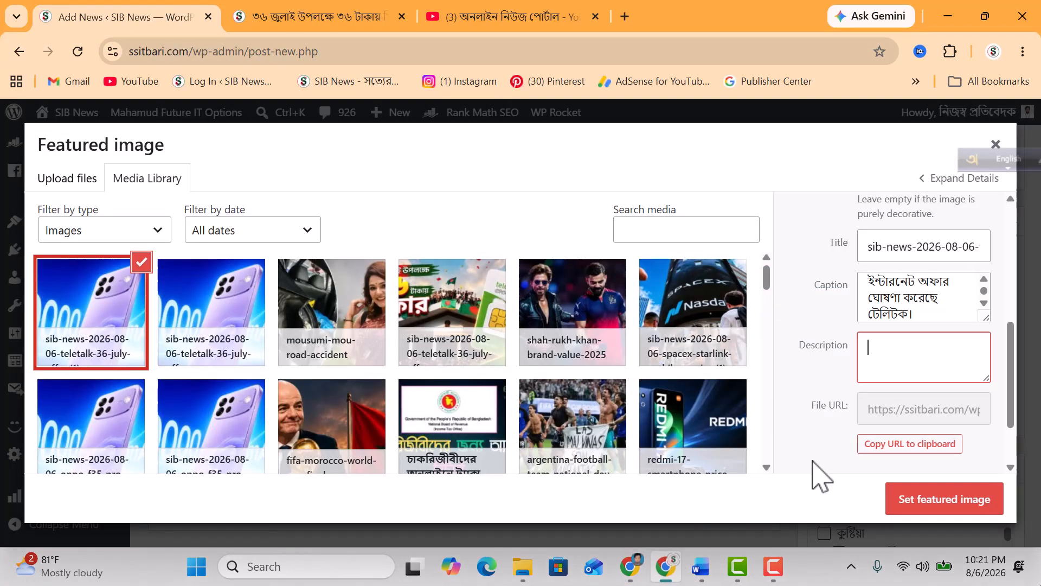
right_click(889, 355)
click(744, 384)
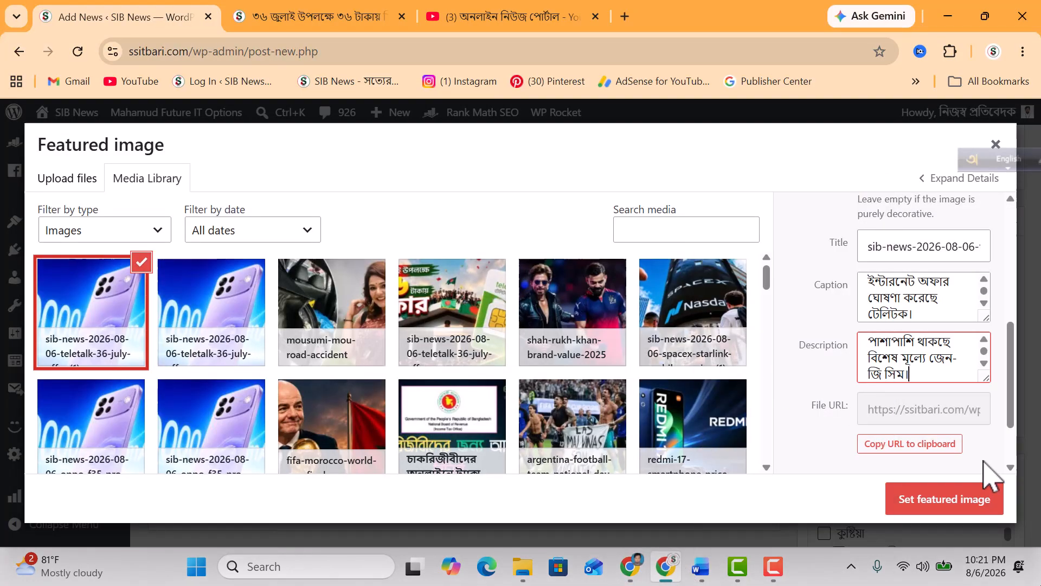
click(927, 499)
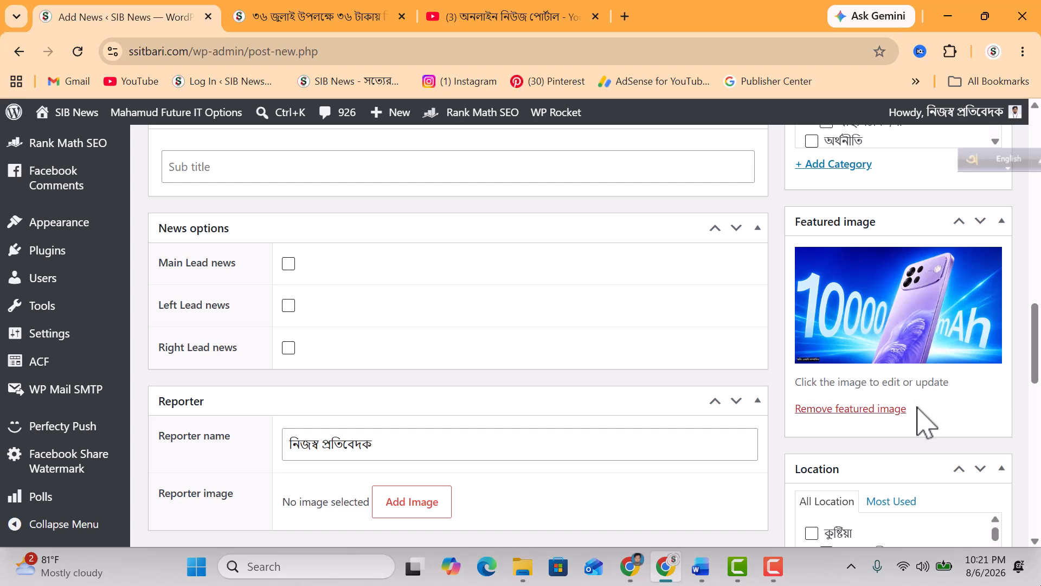
Step: Reopen the featured image's attachment details and highlight its file name for review
click(871, 325)
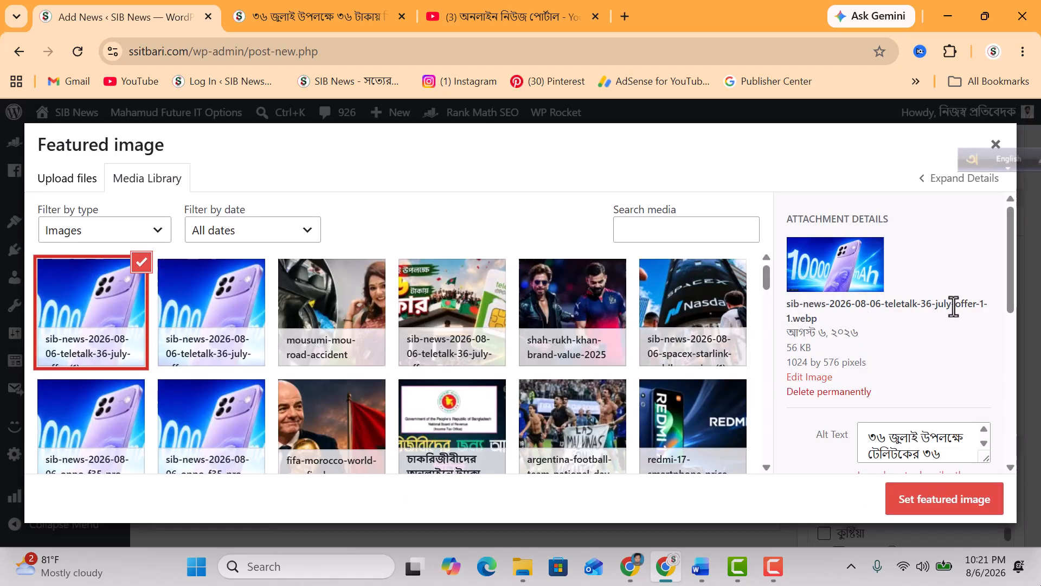
drag(788, 305, 980, 305)
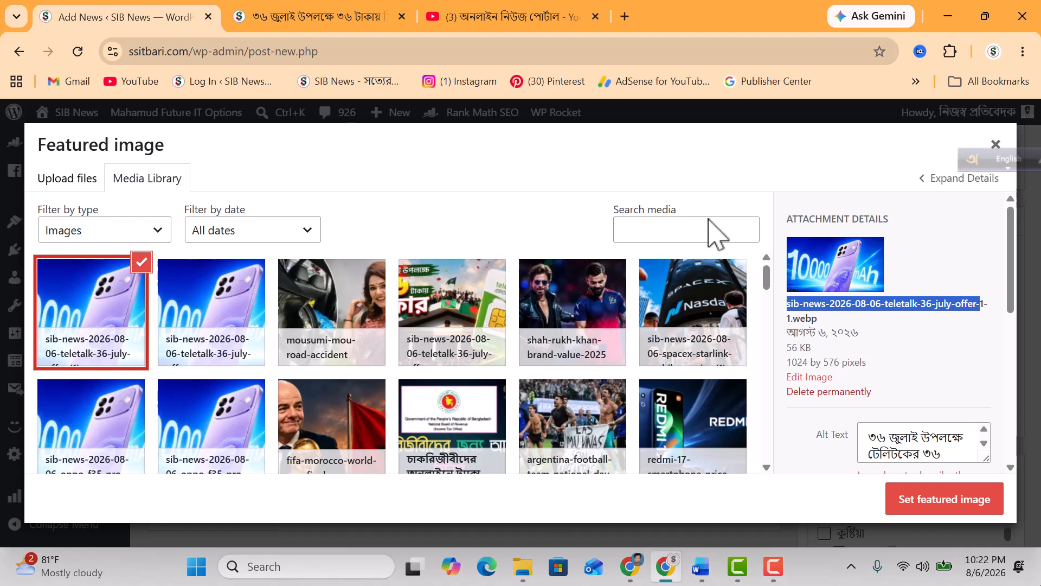
Step: Copy the headline part "৩৬ জুলাই উপলক্ষে ৩৬ টাকায় মিনিট ও ইন্টারনেট" from the SIB News article and search Google for it in a new tab
click(344, 15)
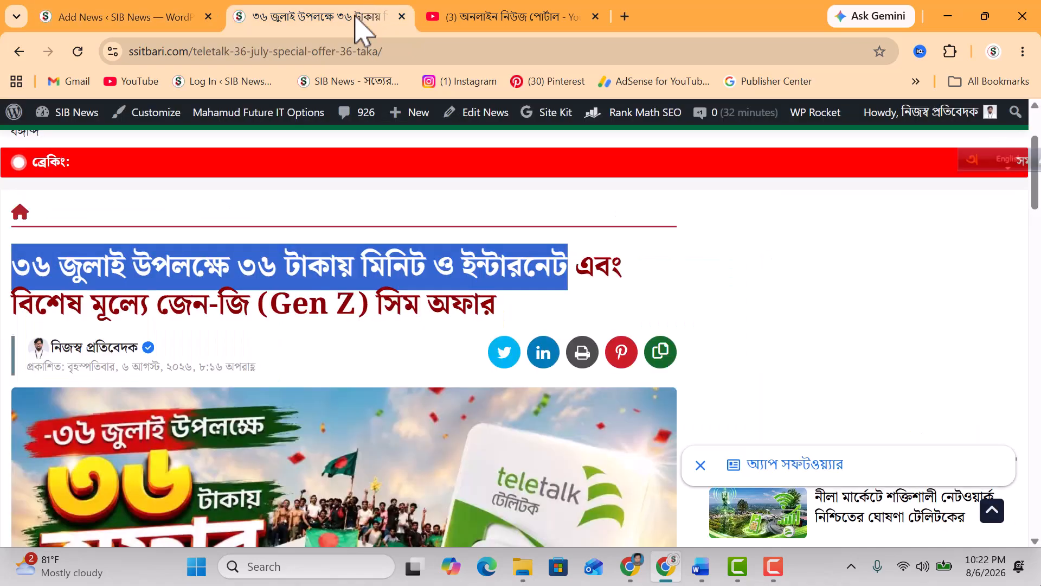
right_click(382, 280)
click(437, 285)
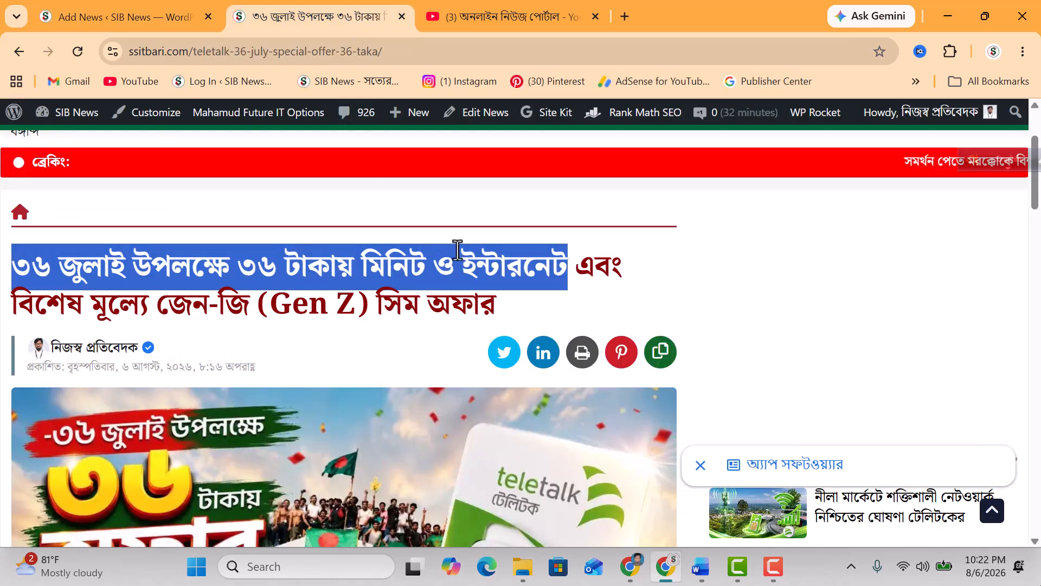
click(624, 17)
right_click(363, 52)
click(284, 50)
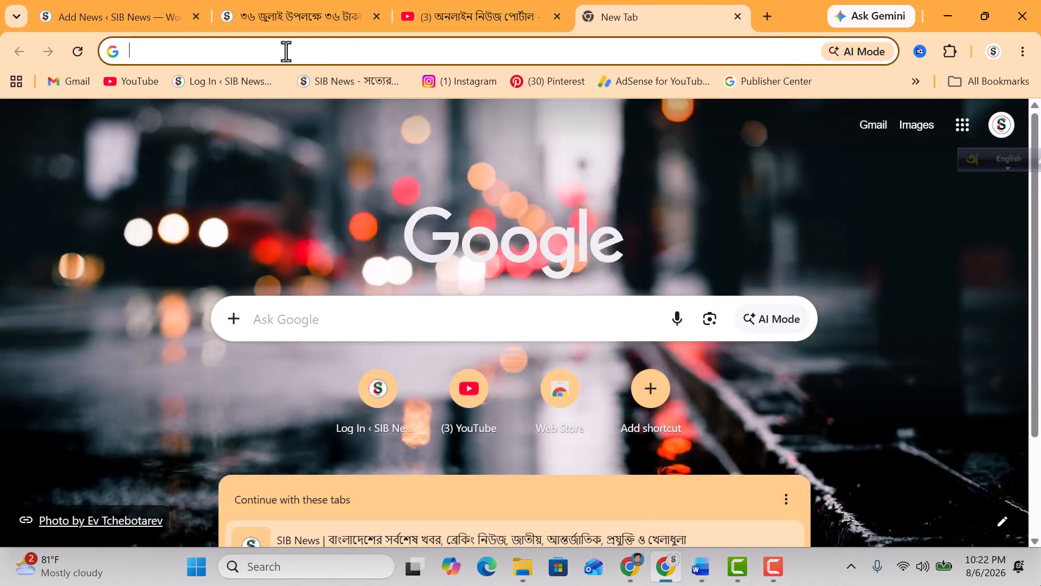
right_click(288, 50)
click(353, 190)
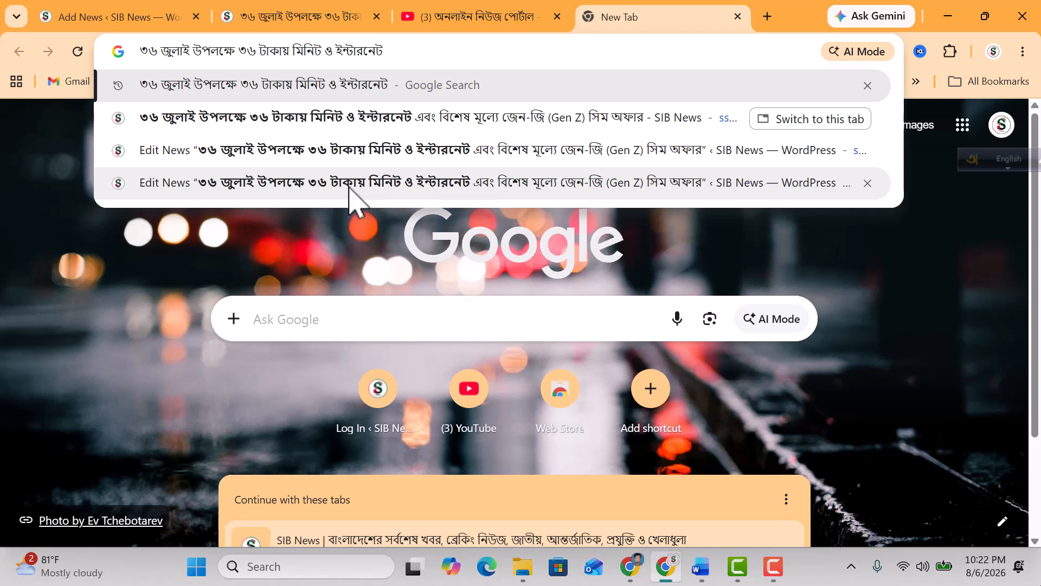
key(Return)
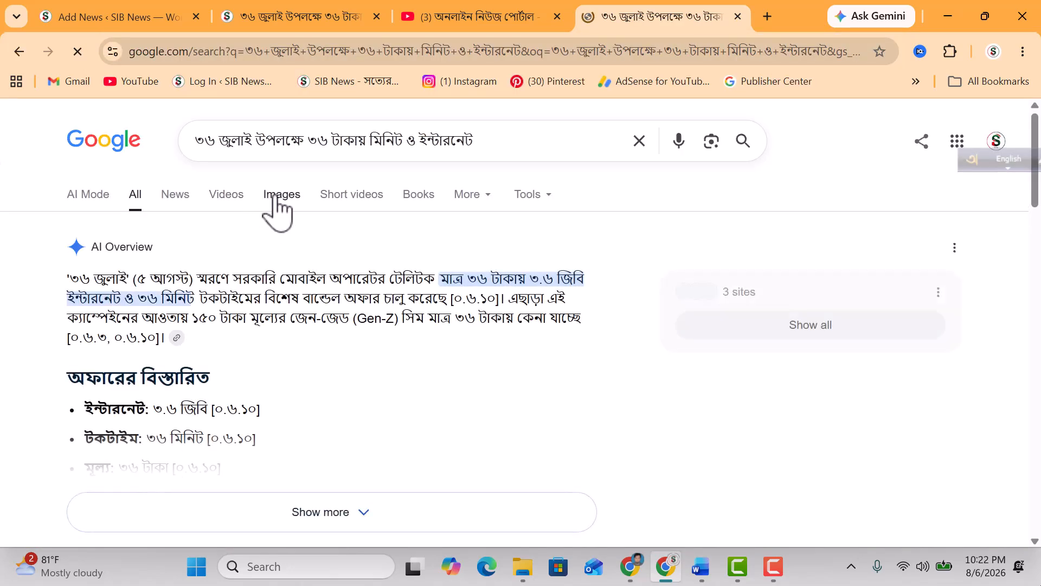
Step: Show the Google image results for the headline and browse the feature images of other news sites
click(282, 202)
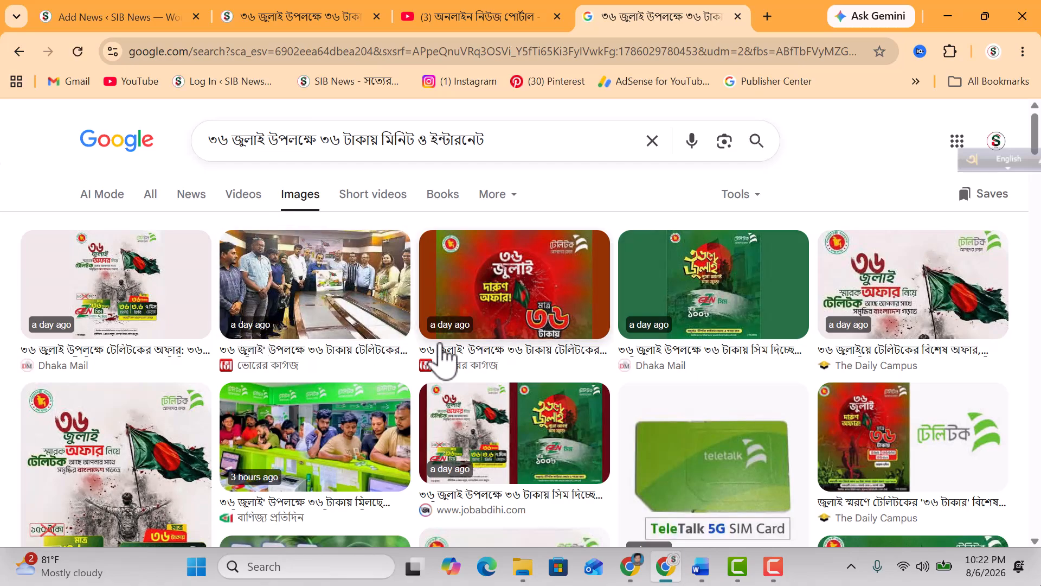
scroll(691, 383, down, 10)
scroll(696, 385, up, 5)
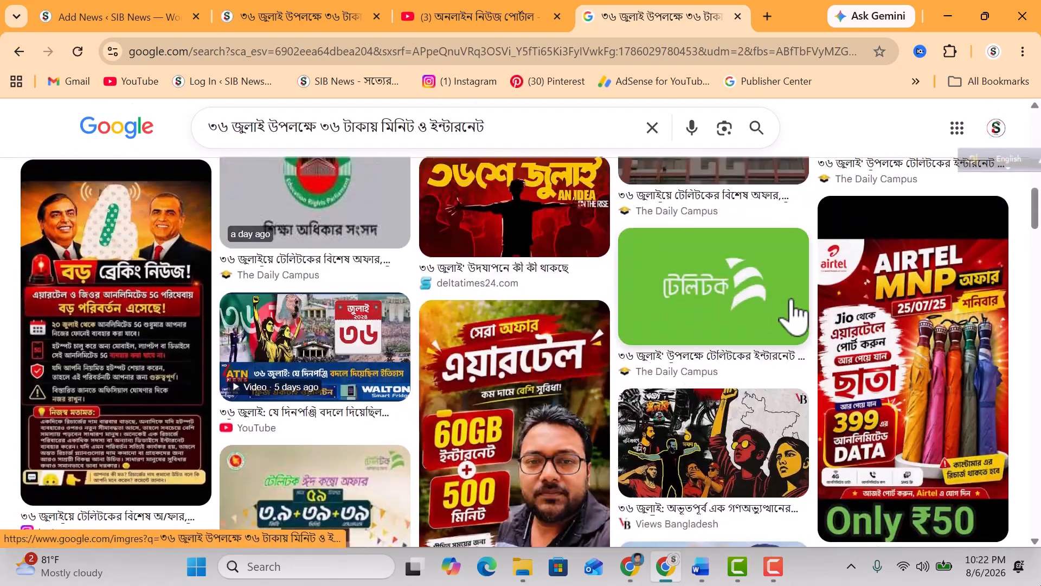
Step: Open The Daily Campus's green Teletalk logo image, visit its source article, look through it and close the article
click(700, 298)
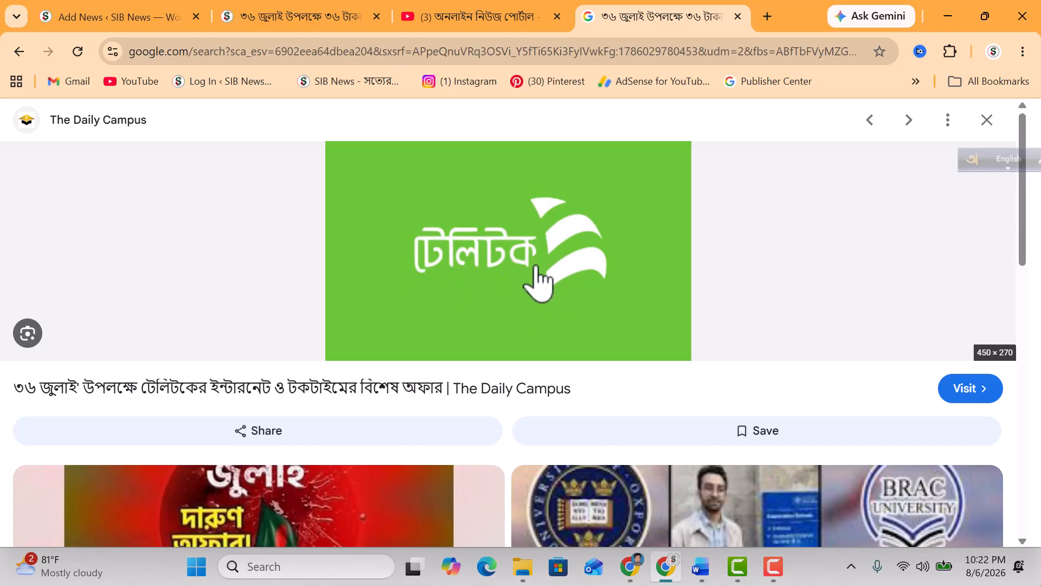
click(982, 394)
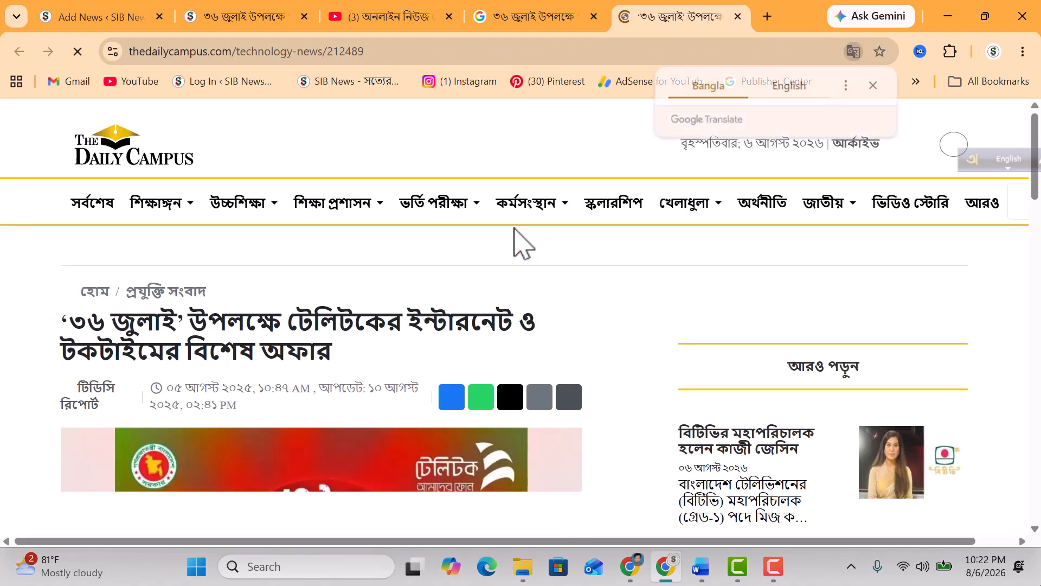
scroll(437, 321, down, 10)
scroll(296, 380, down, 10)
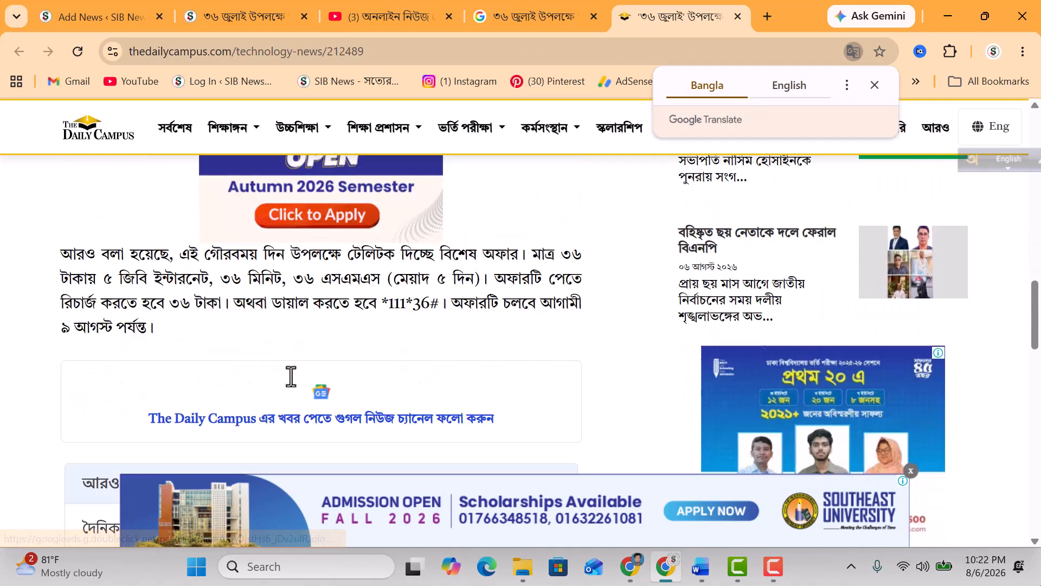
scroll(329, 359, up, 15)
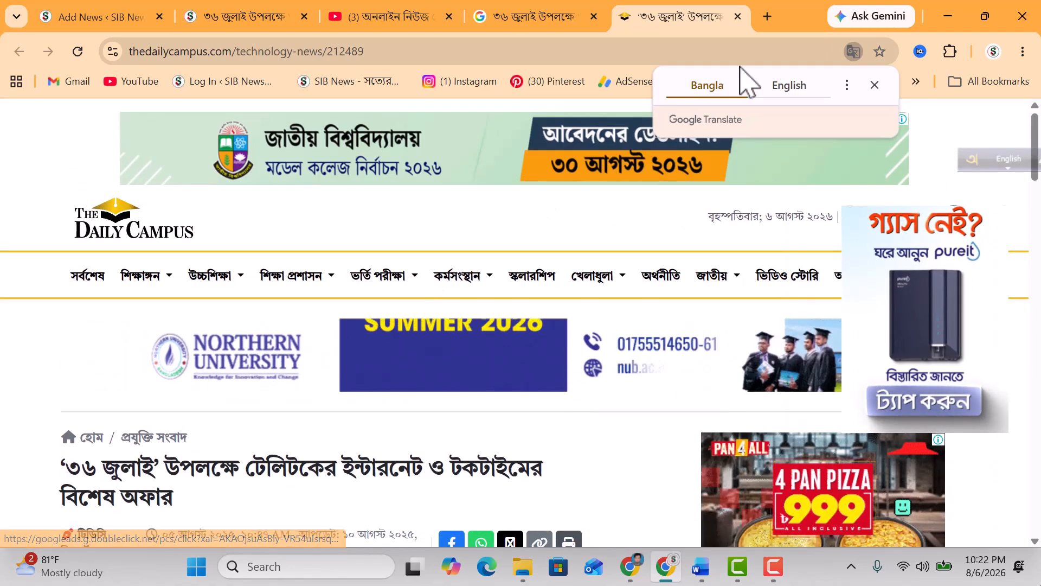
click(737, 16)
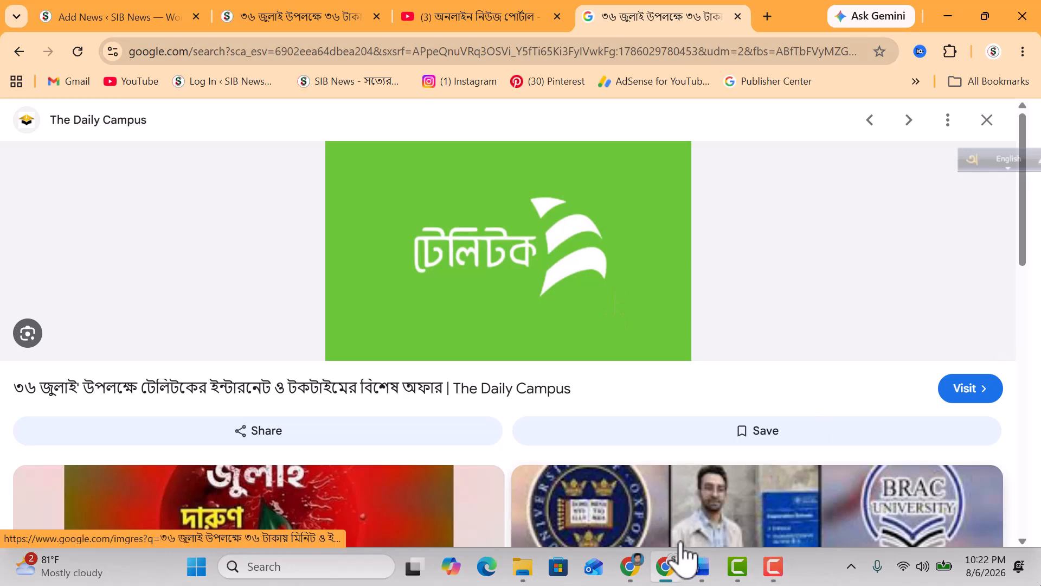
Step: Return to the featured image's attachment details in WordPress and review its Alt Text, Title, Caption and Description
click(92, 14)
scroll(824, 309, up, 2)
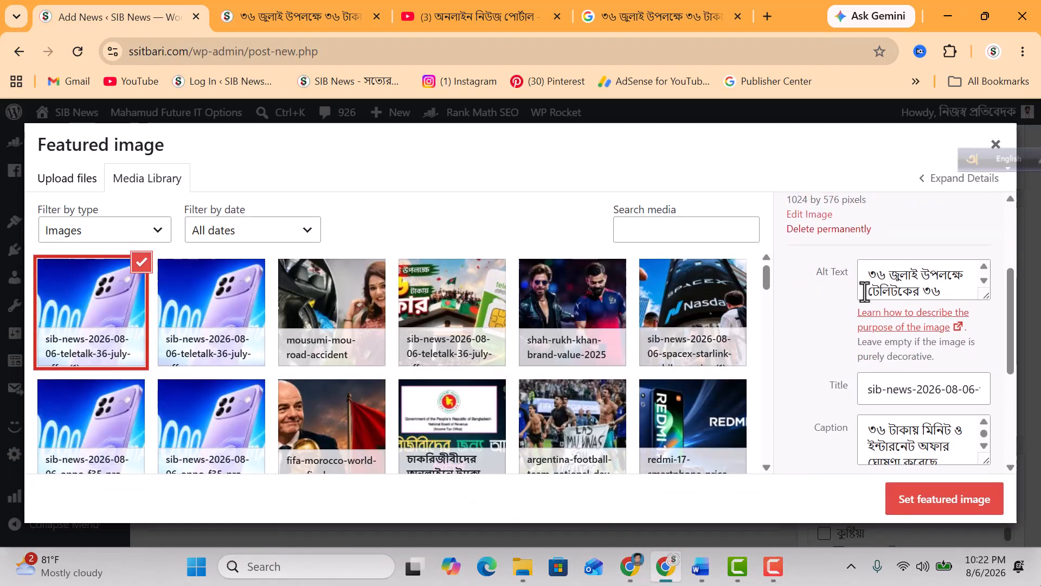
scroll(965, 375, down, 2)
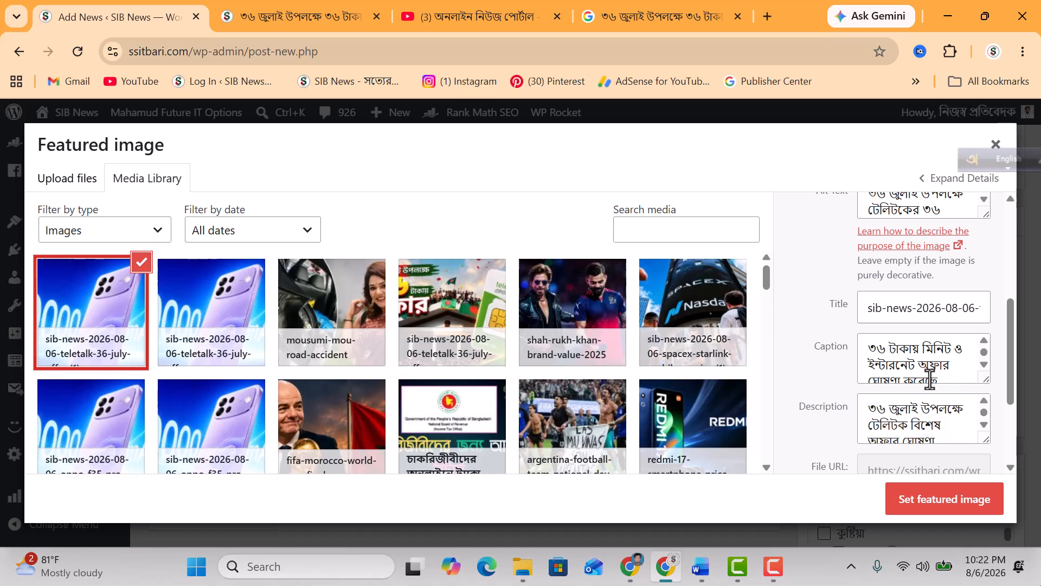
Step: Switch to the image SEO policy document in Word and review the file name, metadata, Google Discover, checklist and image specification sections
click(700, 566)
scroll(448, 398, down, 5)
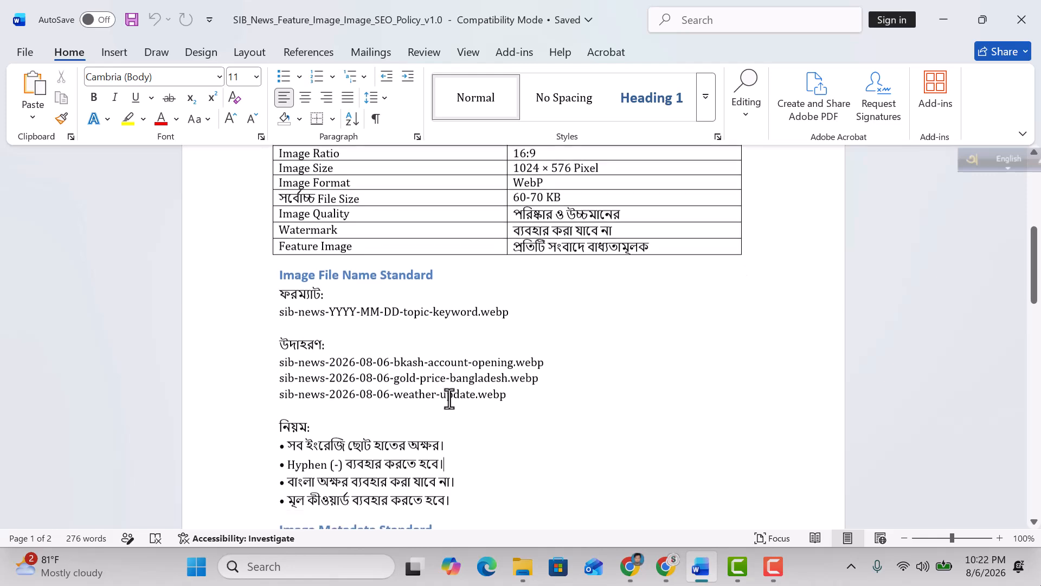
scroll(379, 325, down, 12)
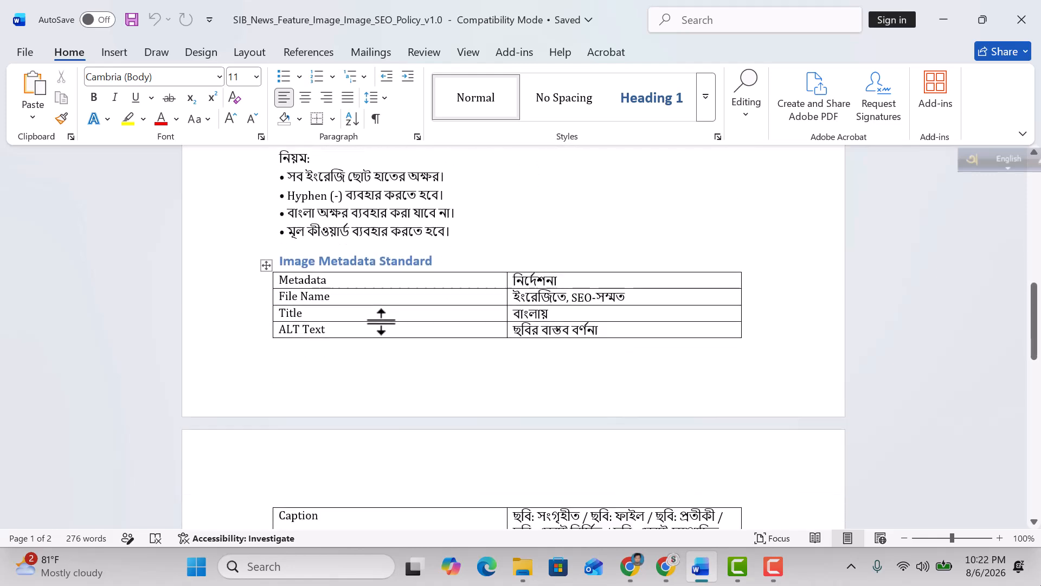
scroll(388, 342, down, 1)
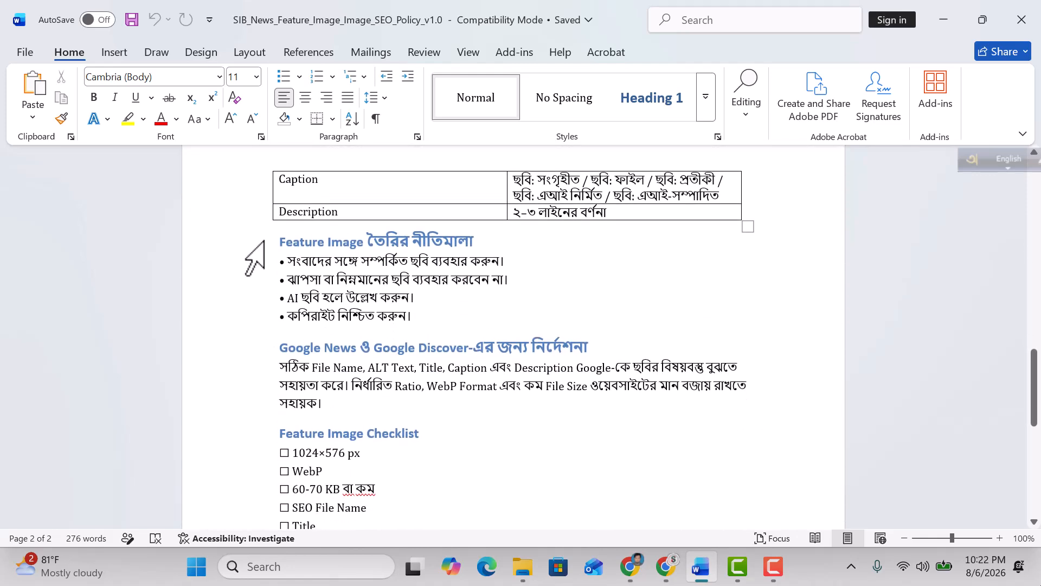
scroll(445, 247, down, 4)
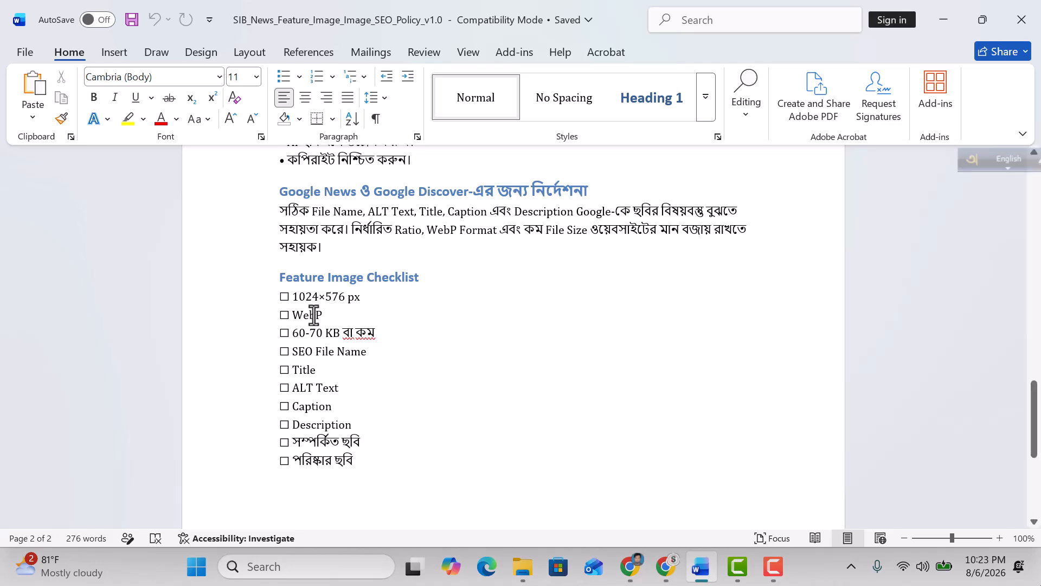
scroll(468, 422, up, 3)
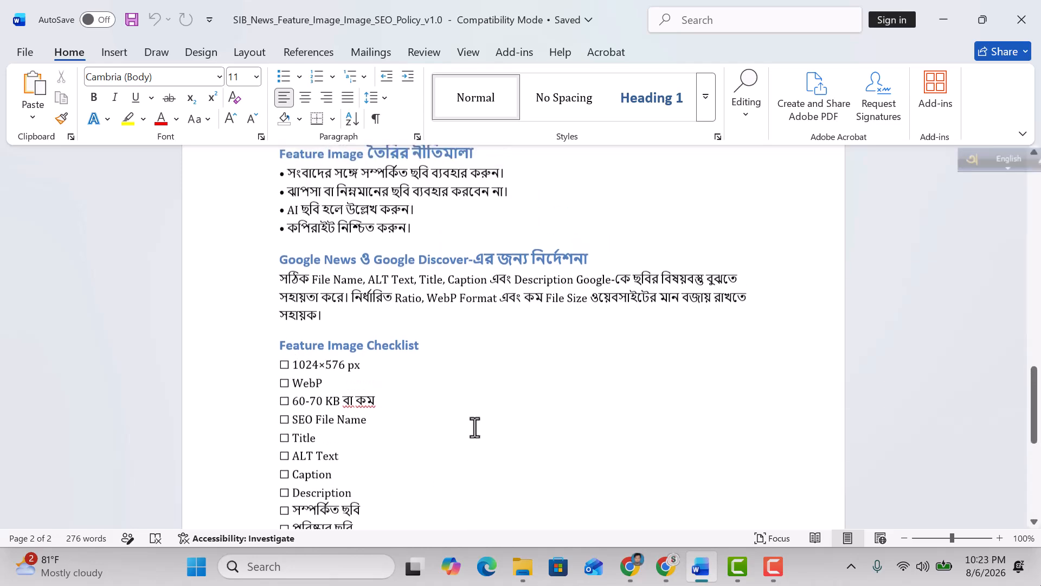
scroll(466, 437, up, 20)
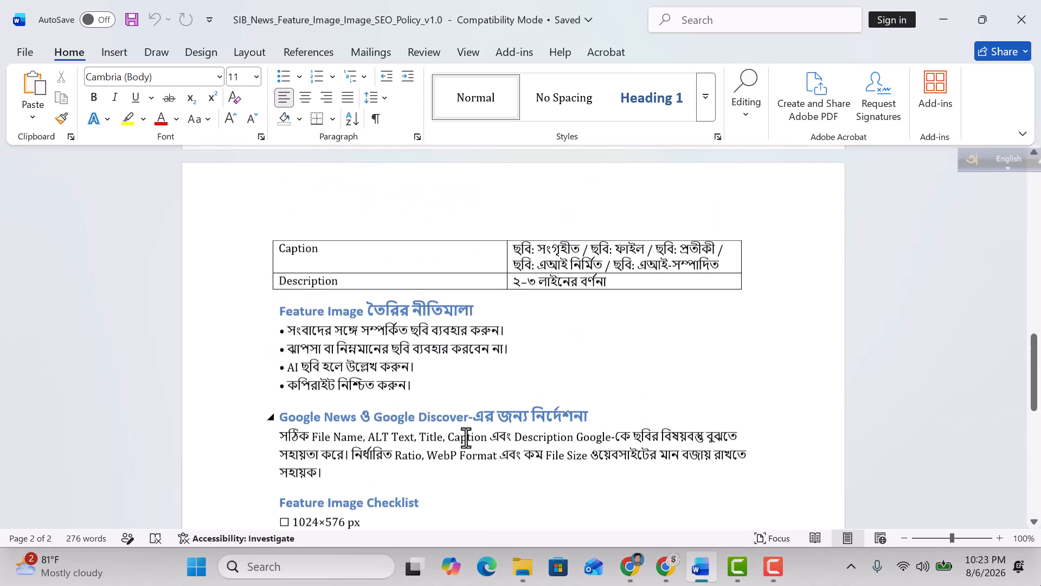
scroll(469, 432, up, 12)
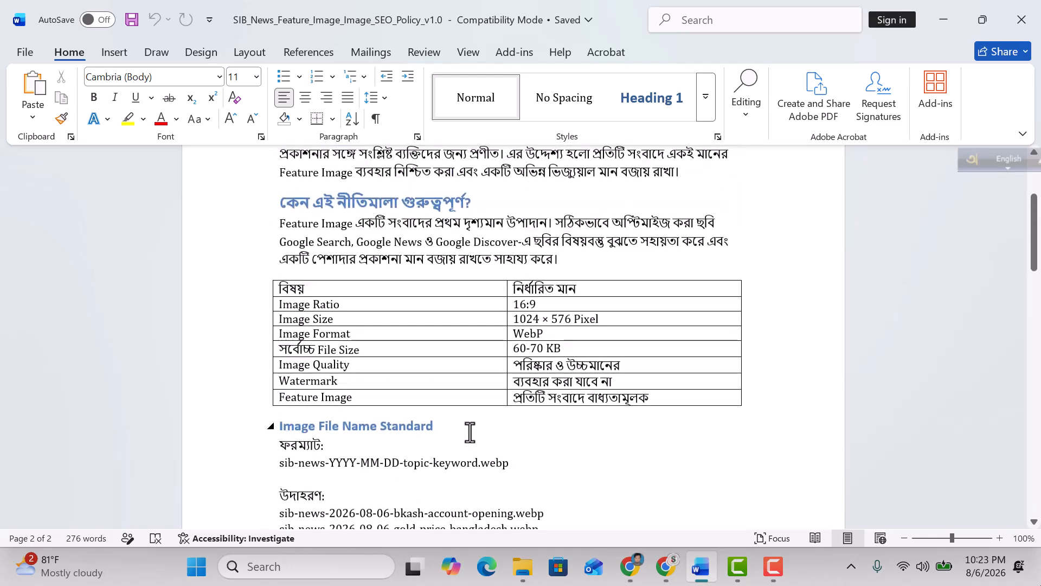